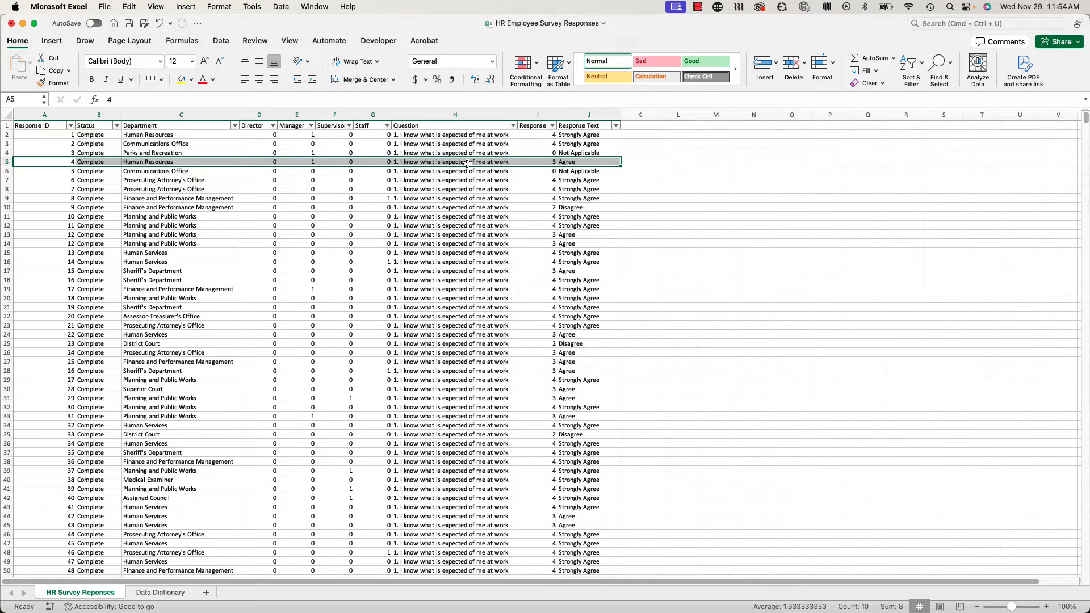
# Inspect the filter values available in the Response ID and Status columns without changing the filters.
pyautogui.click(99, 198)
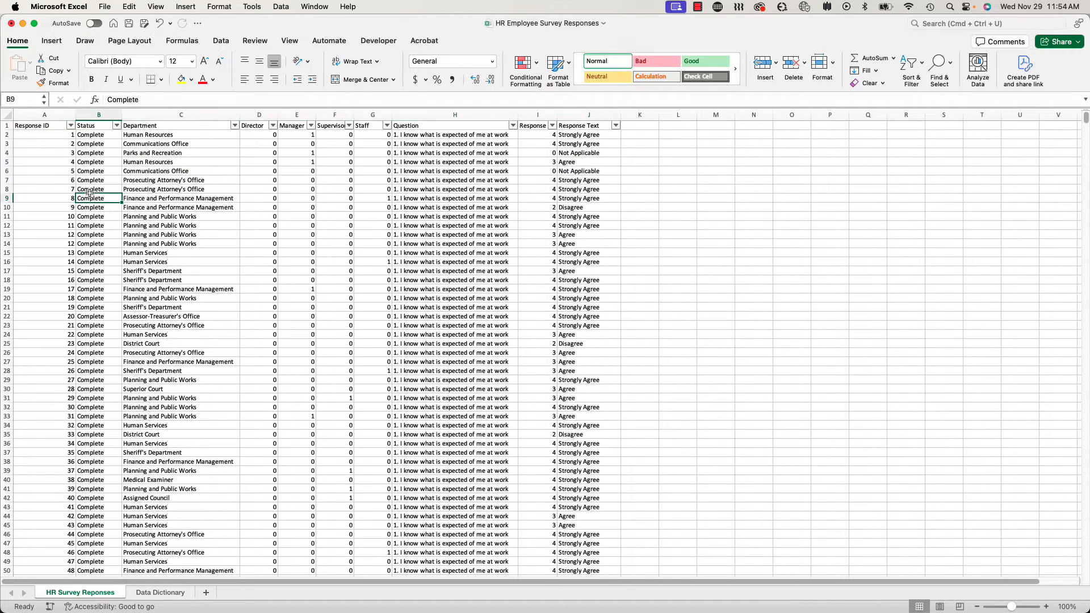
pyautogui.click(70, 125)
pyautogui.moveTo(230, 251)
pyautogui.mouseDown()
pyautogui.moveTo(230, 329)
pyautogui.moveTo(228, 251)
pyautogui.mouseUp()
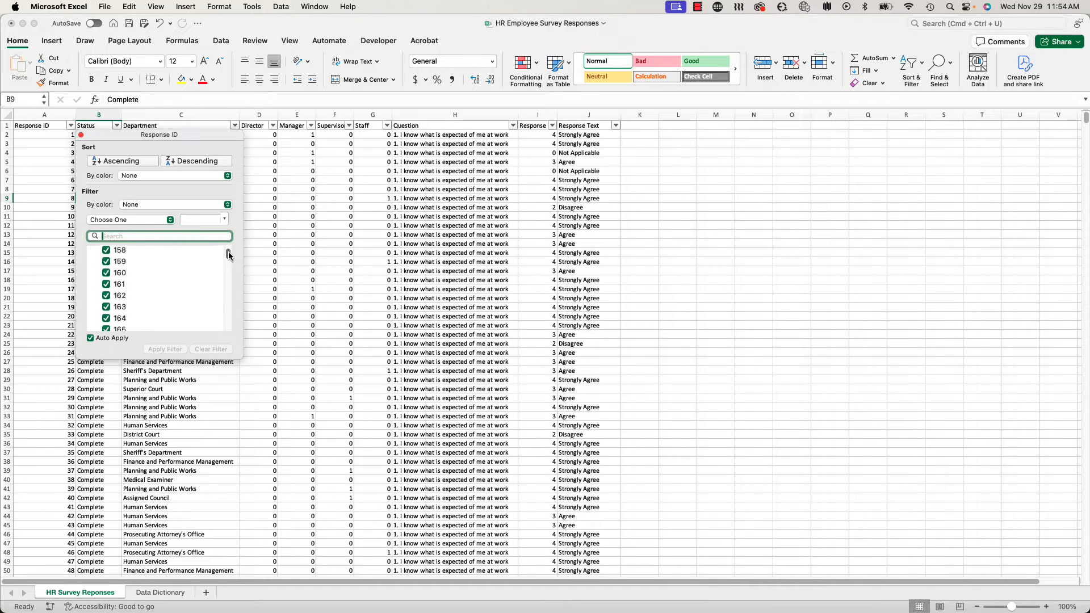
pyautogui.click(81, 135)
pyautogui.click(116, 125)
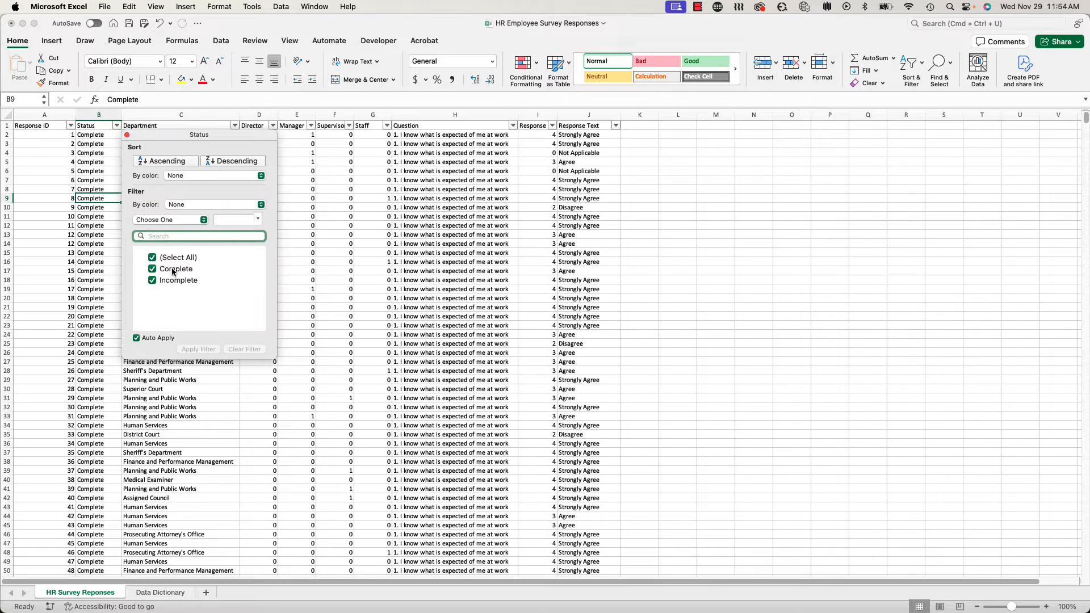
pyautogui.click(126, 135)
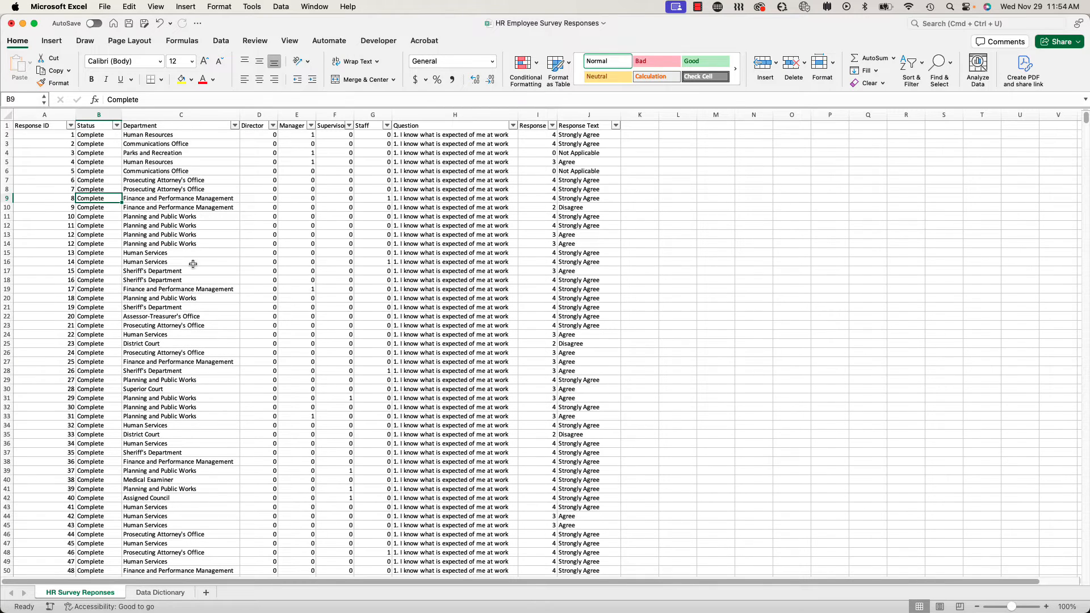
# Examine the Director, Manager, Supervisor and Staff columns, and review the list of survey questions in the Question column's filter.
pyautogui.click(254, 127)
pyautogui.moveTo(254, 126); pyautogui.dragTo(373, 235)
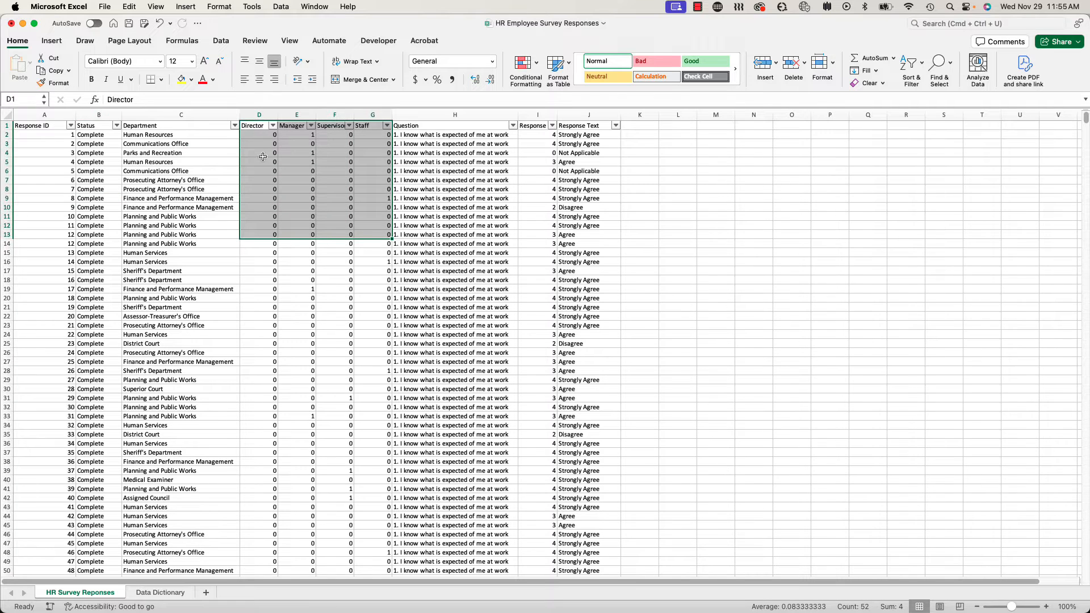
pyautogui.click(483, 143)
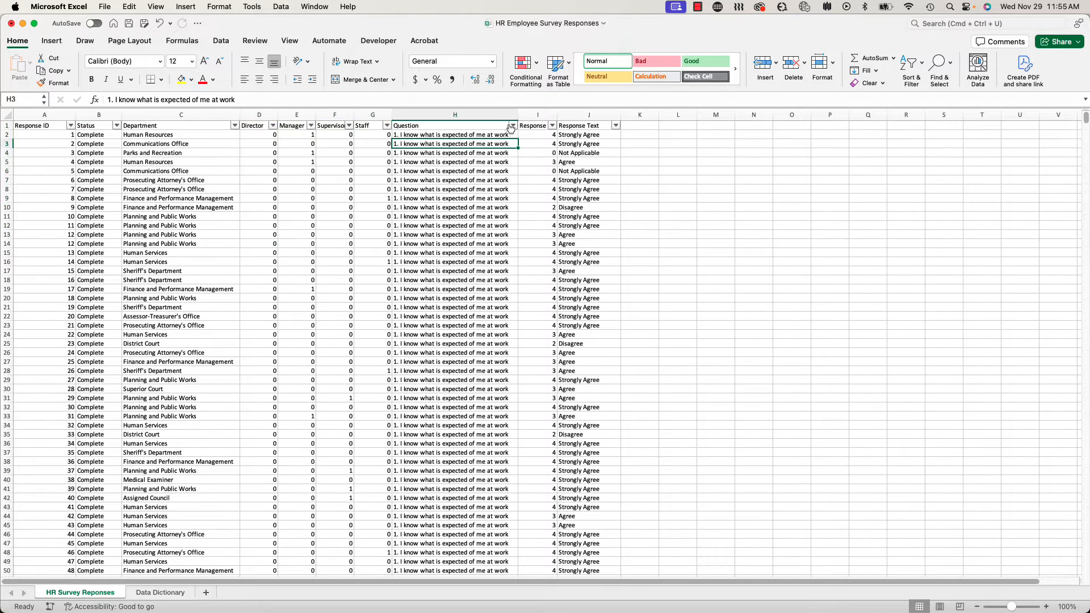
pyautogui.click(513, 126)
pyautogui.scroll(-2, 616, 295)
pyautogui.scroll(-2, 601, 284)
pyautogui.scroll(4, 607, 287)
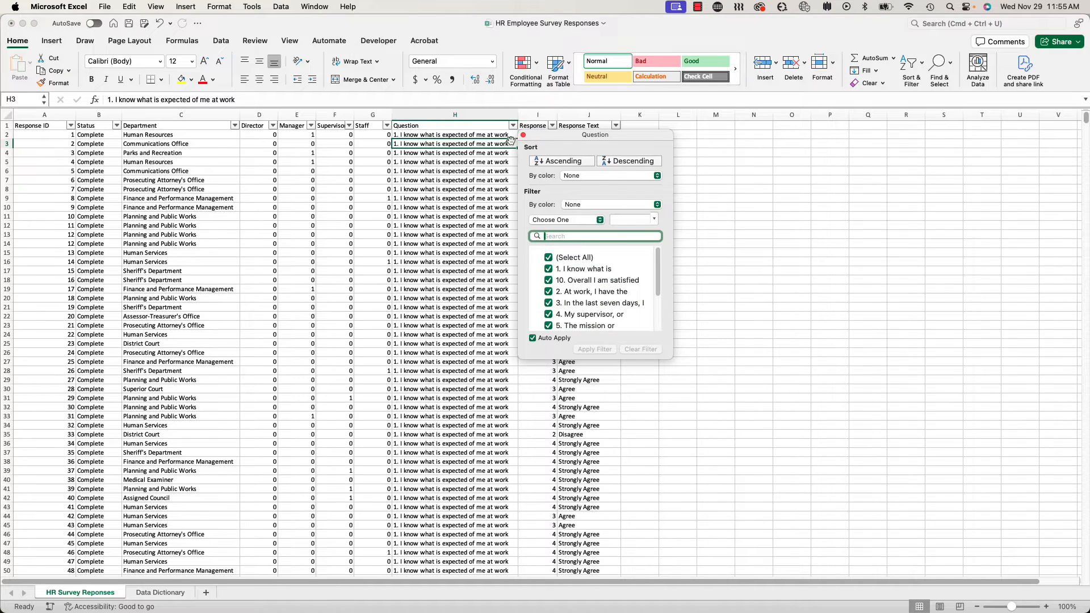
pyautogui.click(544, 129)
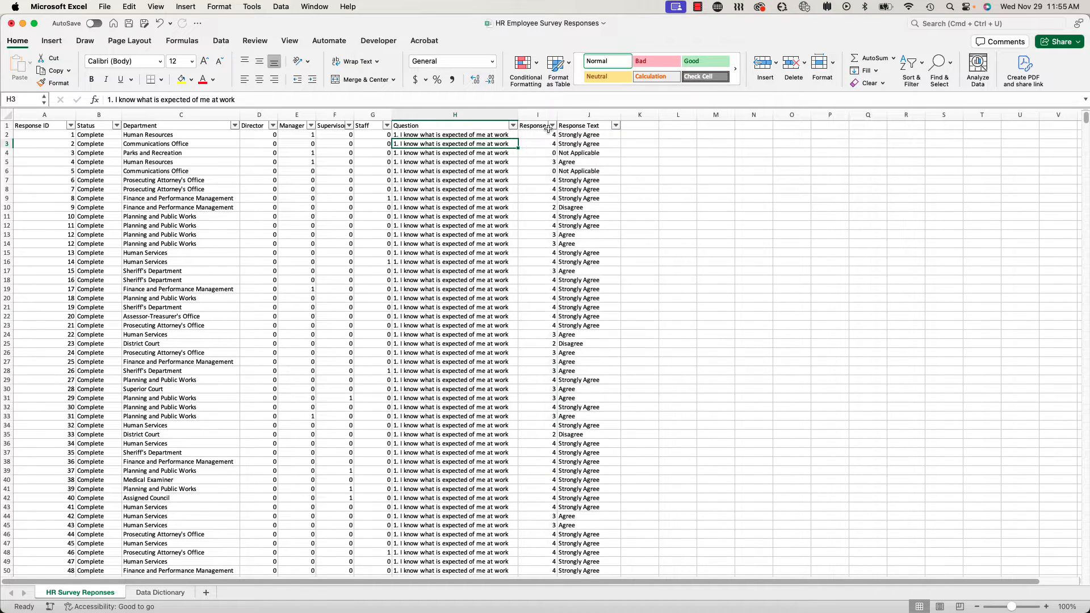
# Review the filter values of the Response and Response Text columns and compare the numeric codes with their labels down the rows.
pyautogui.click(552, 125)
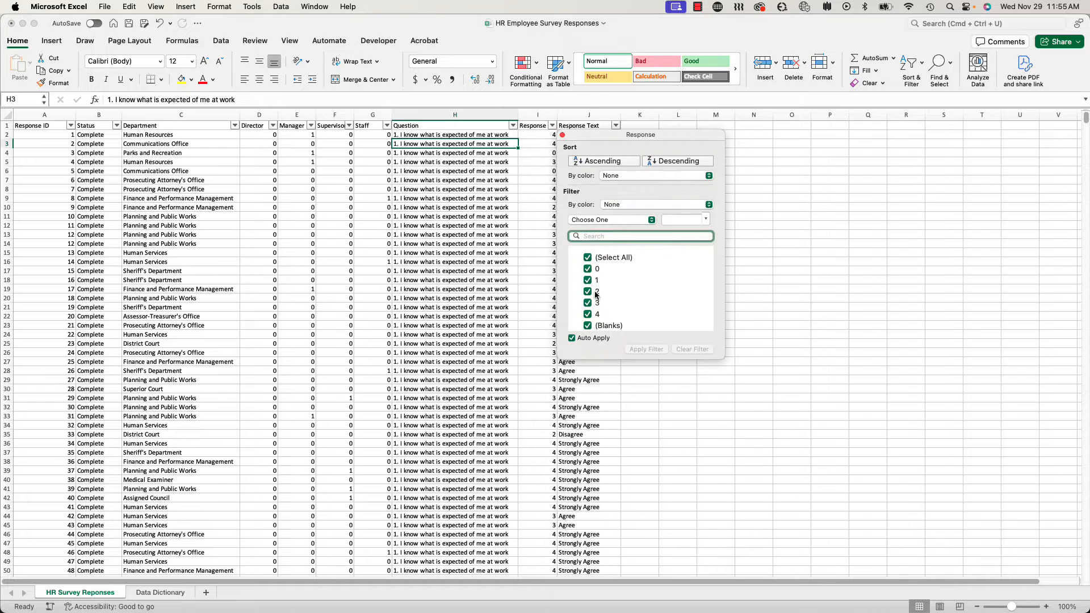
pyautogui.click(562, 134)
pyautogui.click(616, 126)
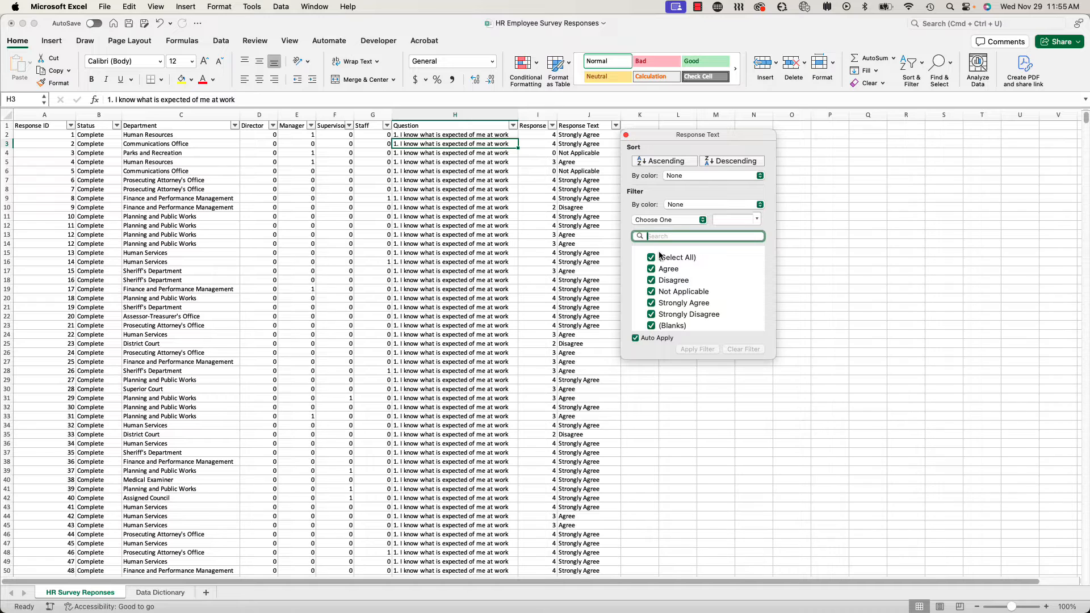
pyautogui.click(625, 135)
pyautogui.click(552, 171)
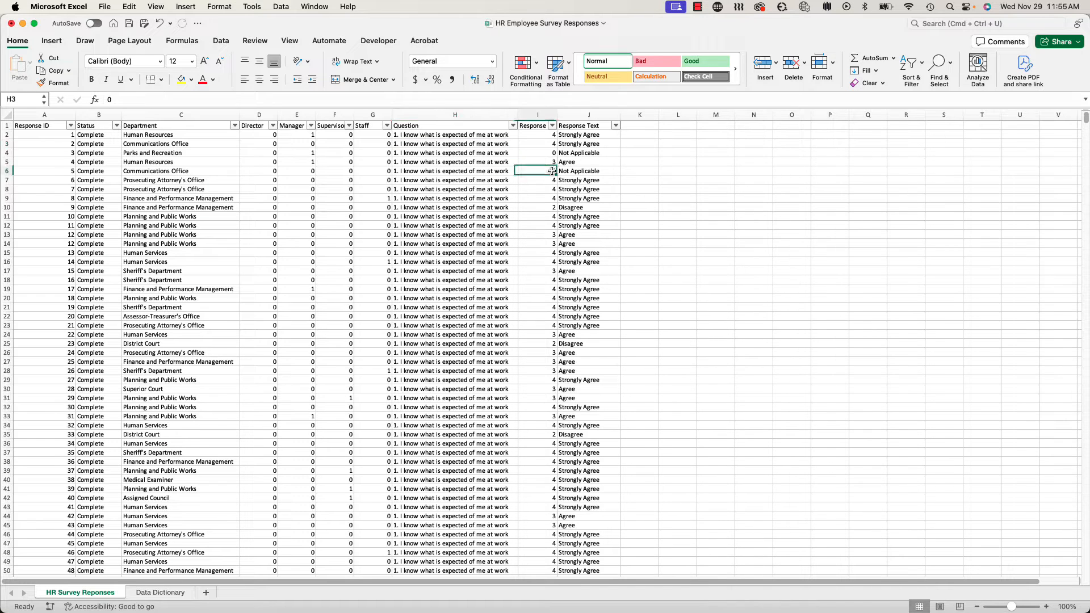
pyautogui.moveTo(552, 171); pyautogui.dragTo(577, 170)
pyautogui.scroll(-6, 558, 477)
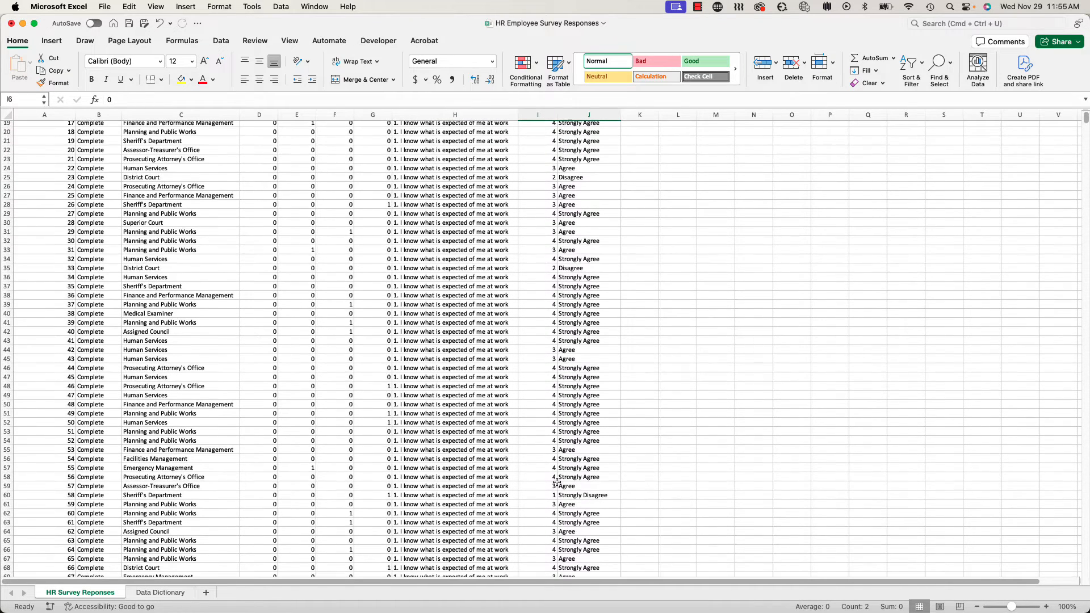
pyautogui.scroll(5, 578, 397)
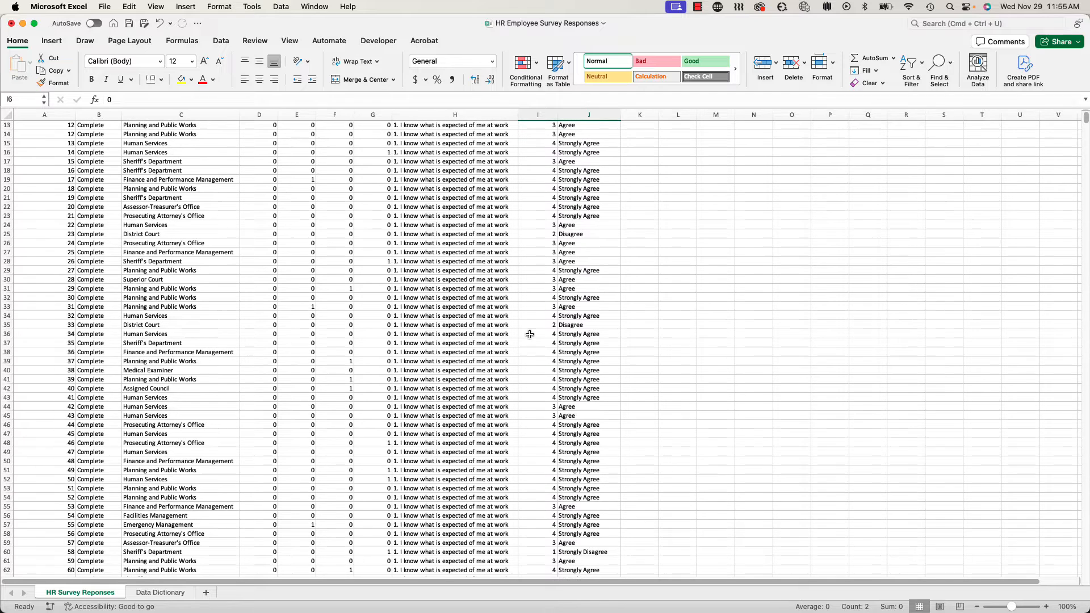
pyautogui.scroll(2, 582, 264)
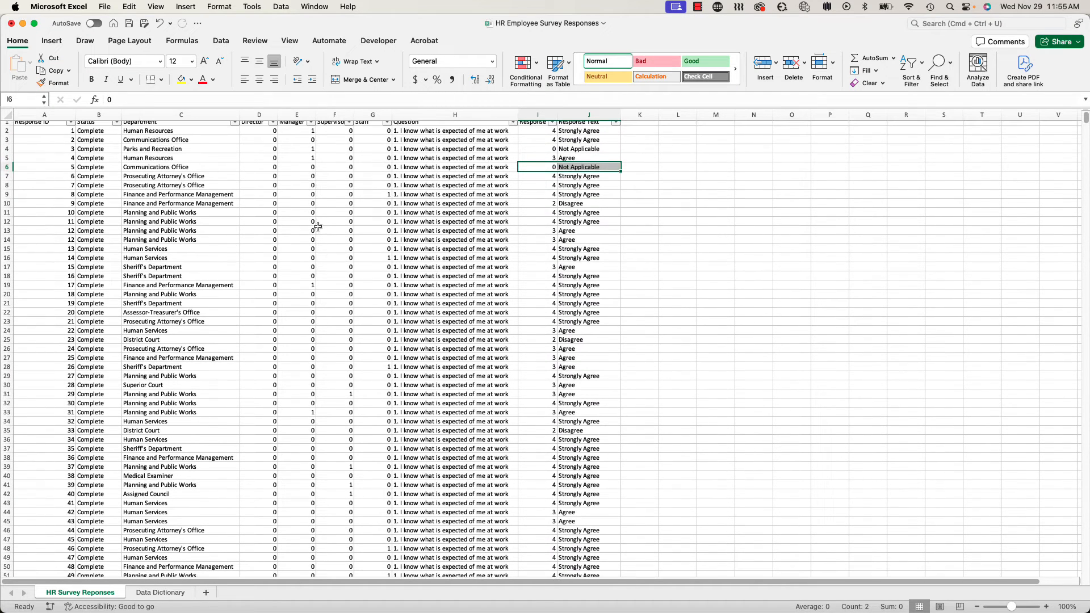
pyautogui.scroll(1, 316, 225)
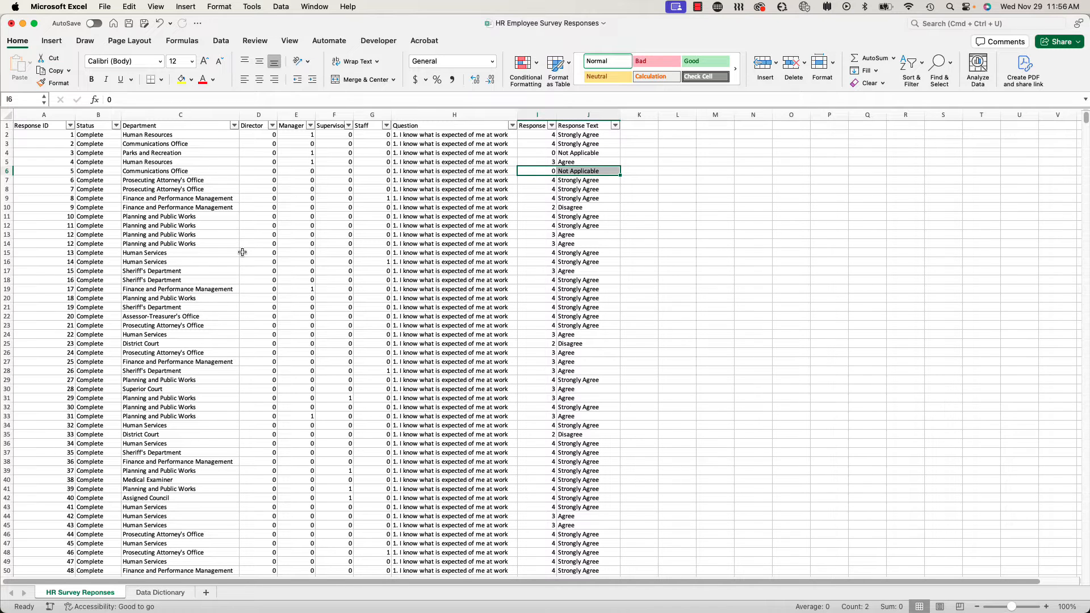
# Create a PivotTable from the whole HR survey data range A1:J14726 on a new worksheet.
pyautogui.click(173, 200)
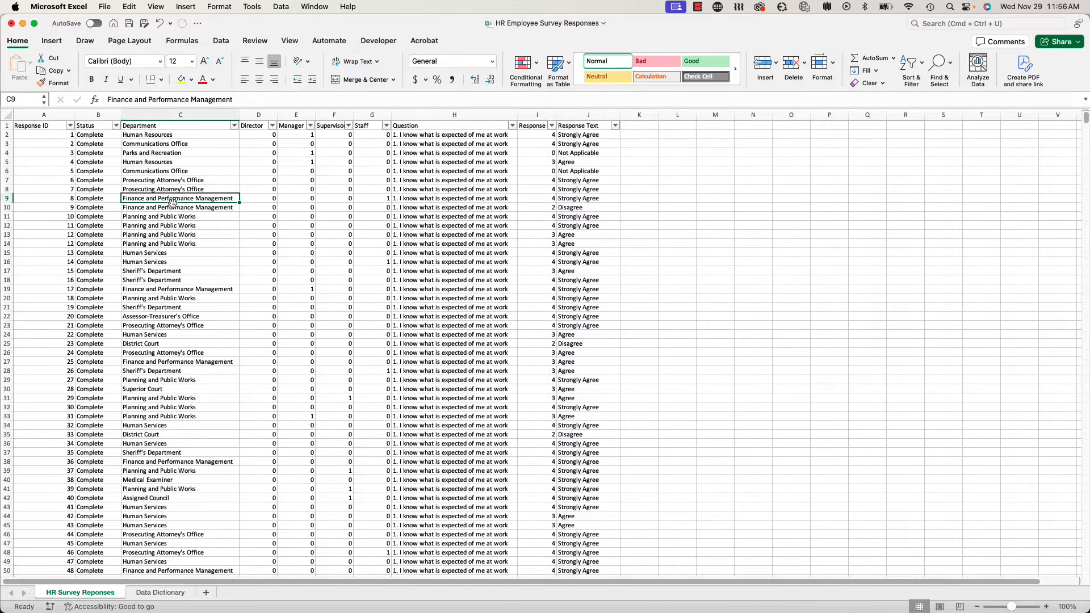
pyautogui.click(52, 44)
pyautogui.click(21, 67)
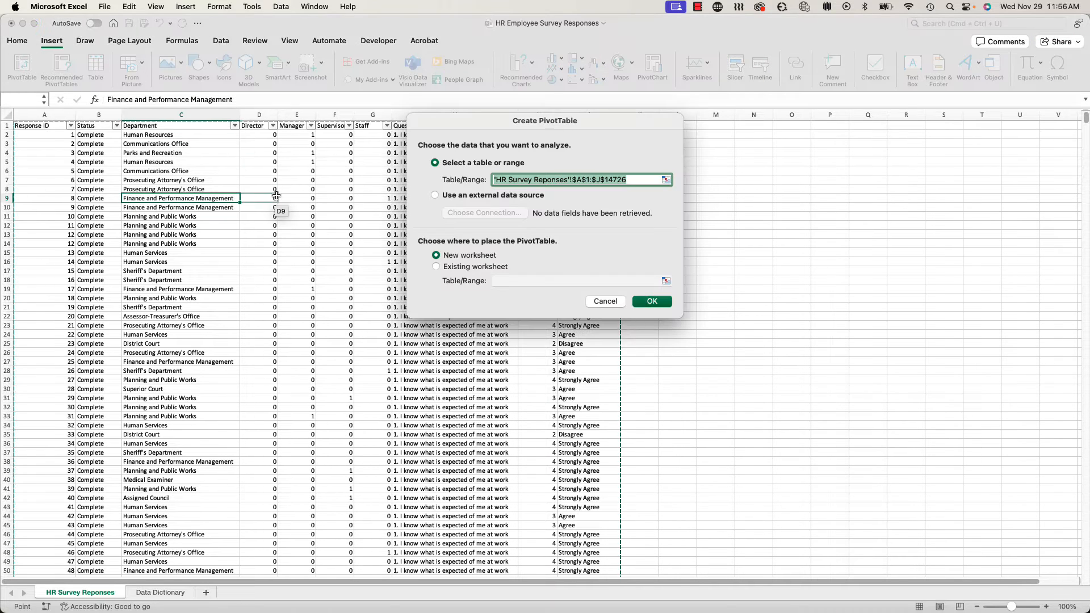
pyautogui.click(652, 300)
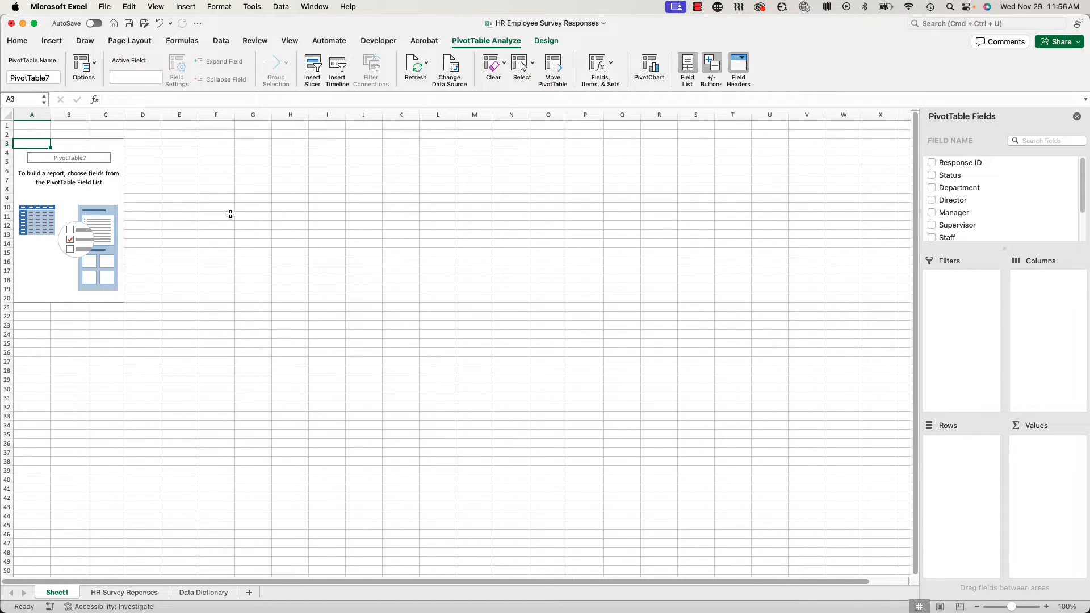
# Add Response ID to both the PivotTable's rows and values, summarizing the values by Count.
pyautogui.click(957, 164)
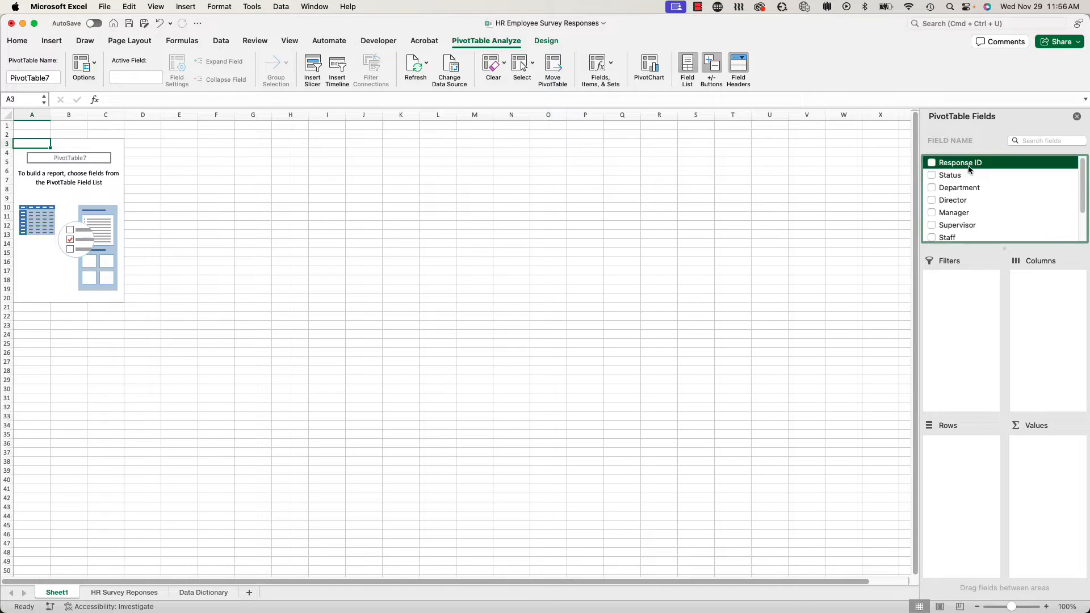
pyautogui.moveTo(959, 165); pyautogui.dragTo(977, 454)
pyautogui.moveTo(954, 169); pyautogui.dragTo(1061, 463)
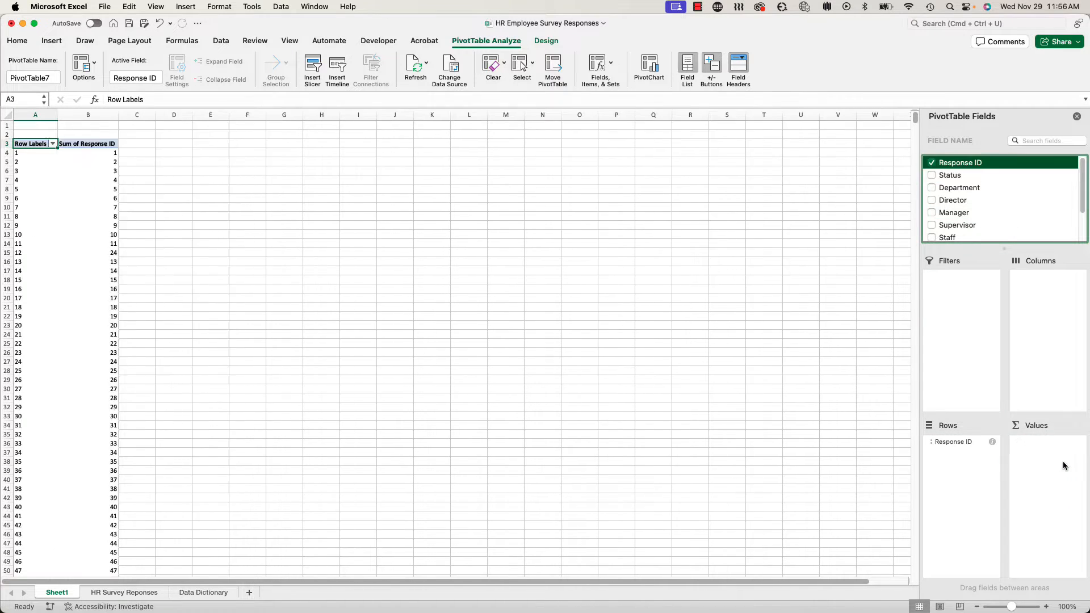
pyautogui.click(1079, 442)
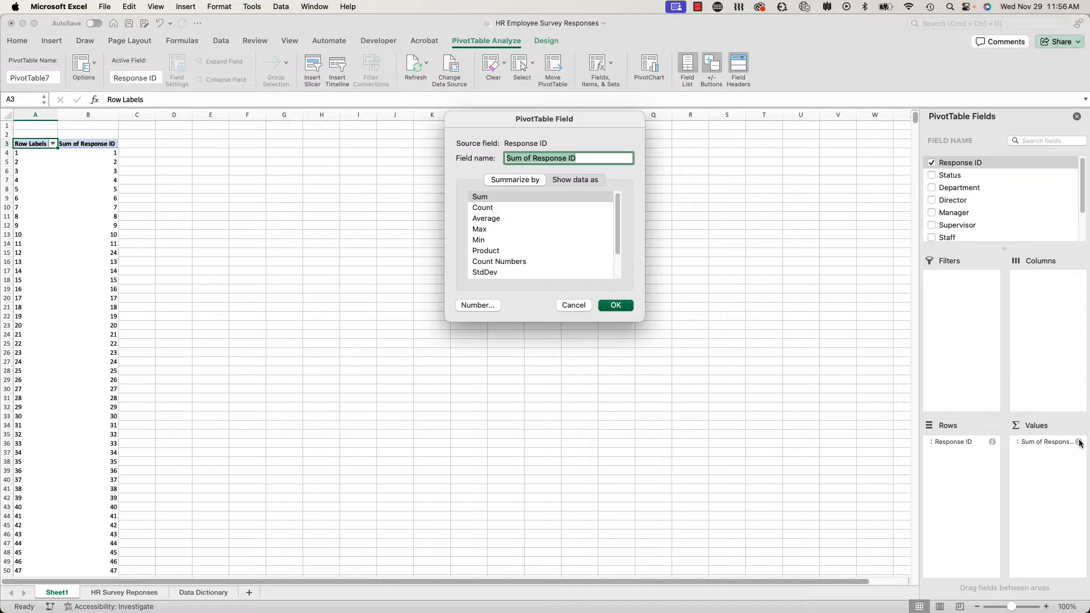
pyautogui.click(485, 208)
pyautogui.click(621, 307)
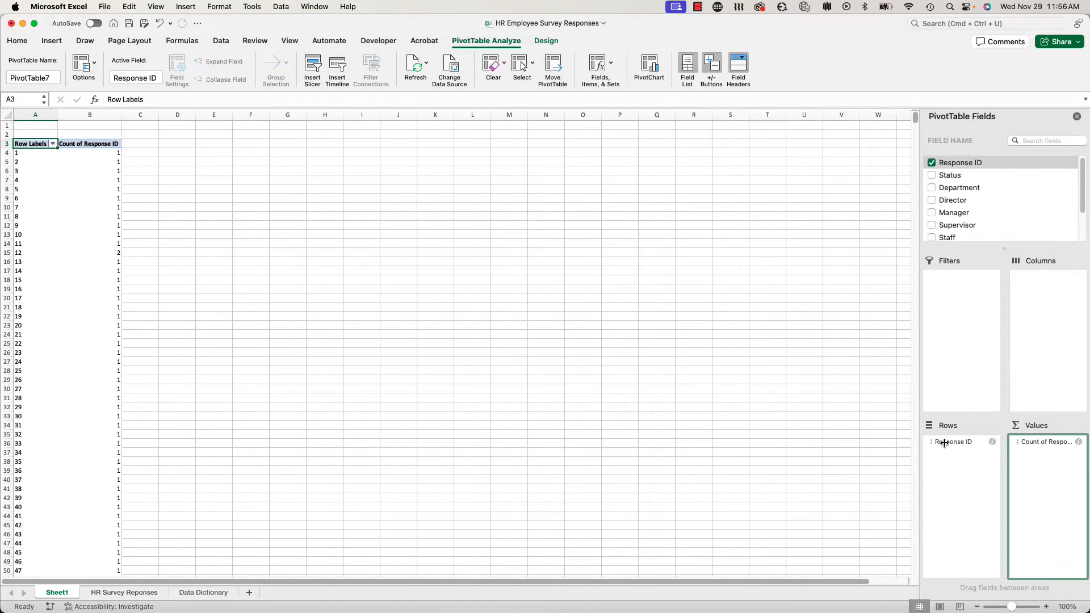
# Sort the PivotTable's row labels in descending order by Count of Response ID.
pyautogui.click(52, 145)
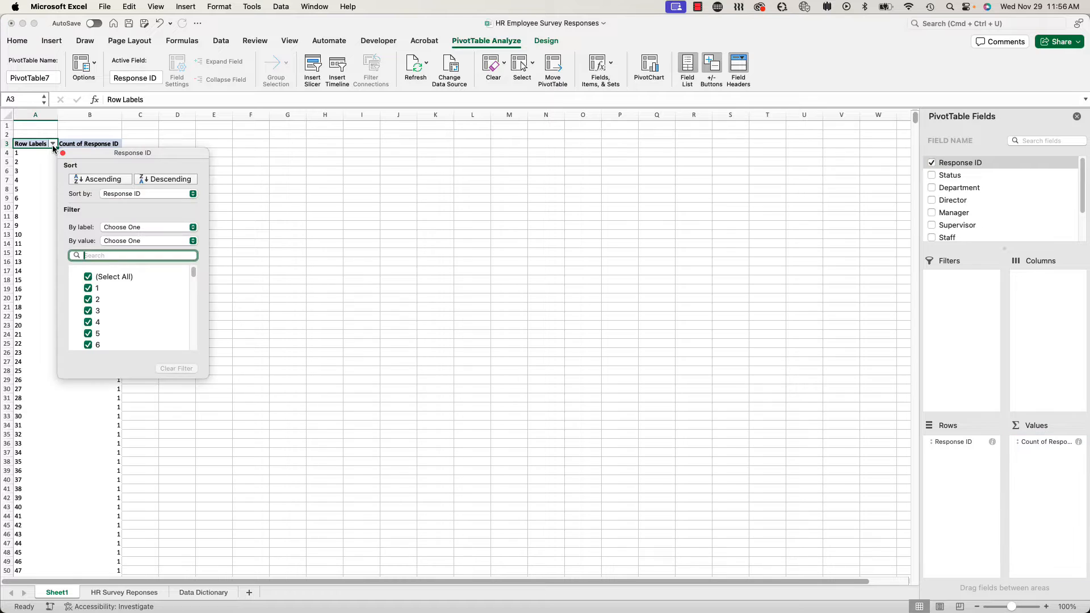
pyautogui.click(176, 178)
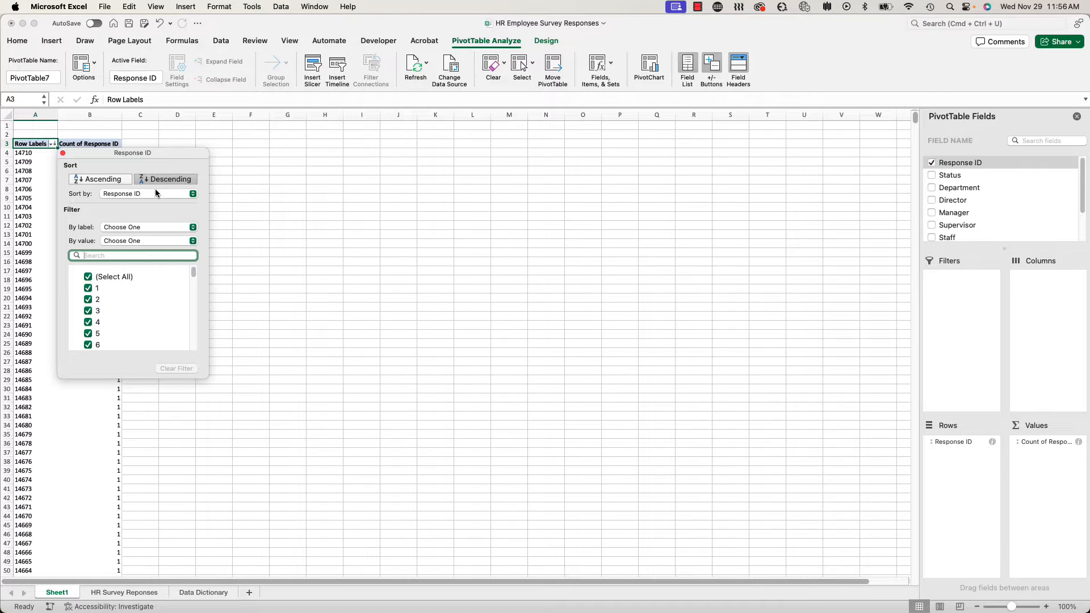
pyautogui.click(153, 194)
pyautogui.click(145, 205)
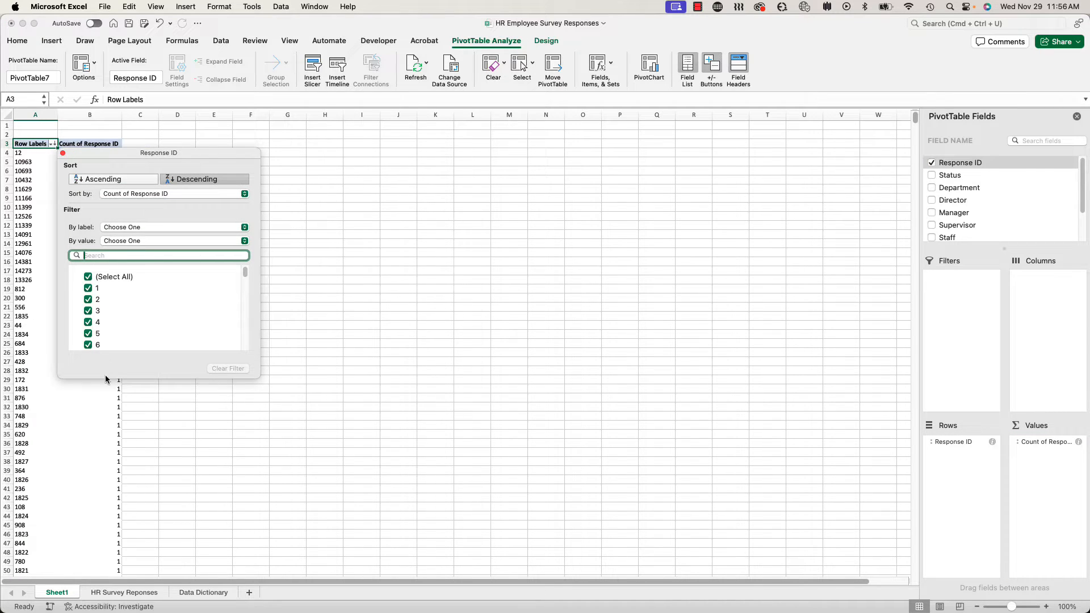
pyautogui.click(84, 412)
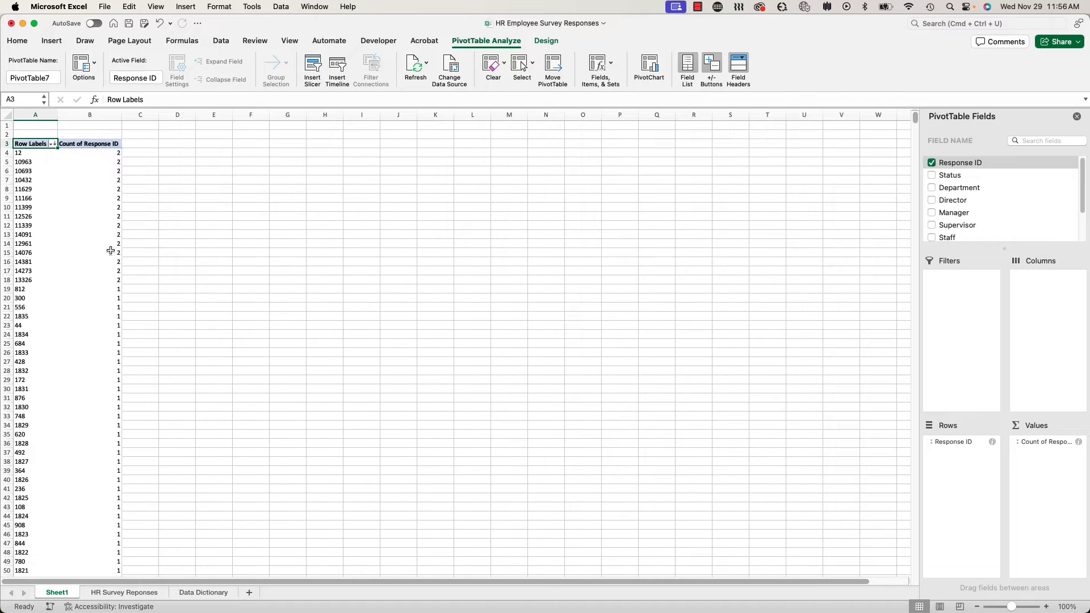
# Check the Response IDs that occur more than once, and compare the two source rows for ID 12 on the HR Survey Reponses sheet.
pyautogui.moveTo(101, 153); pyautogui.dragTo(109, 280)
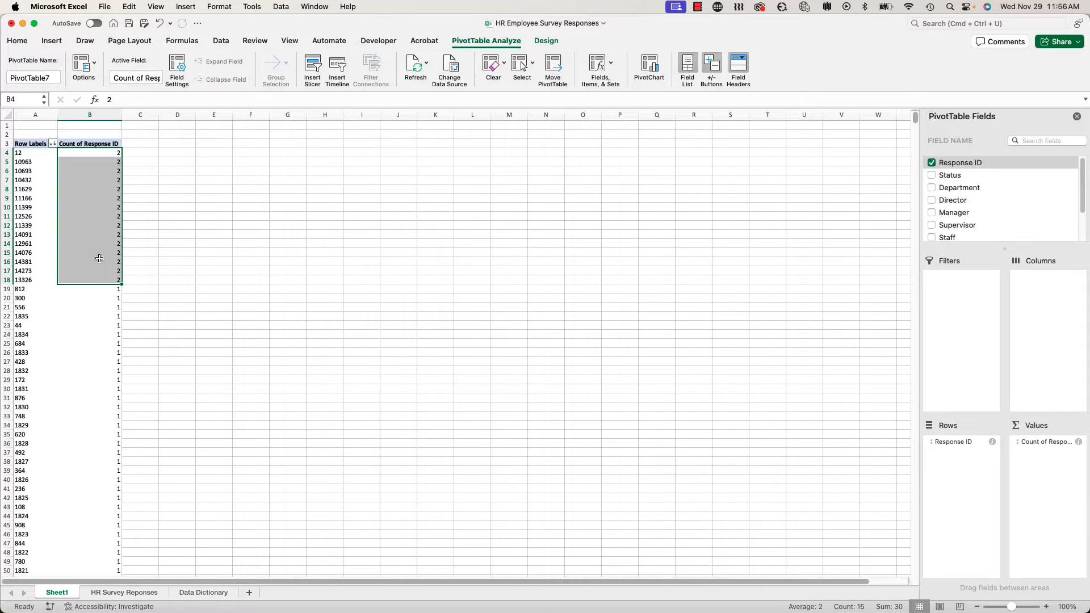
pyautogui.click(19, 153)
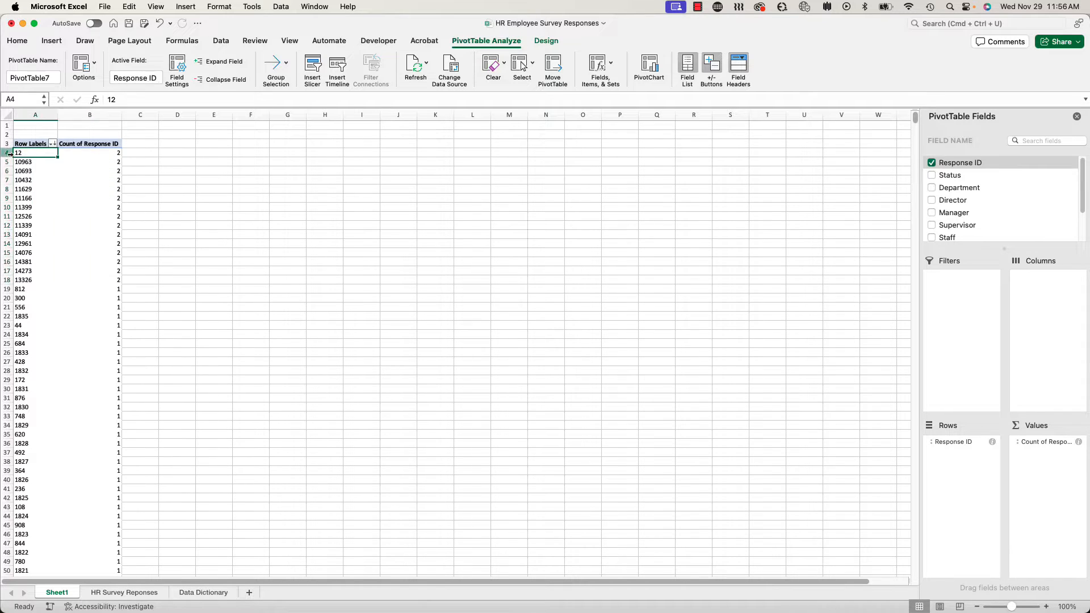
pyautogui.click(140, 594)
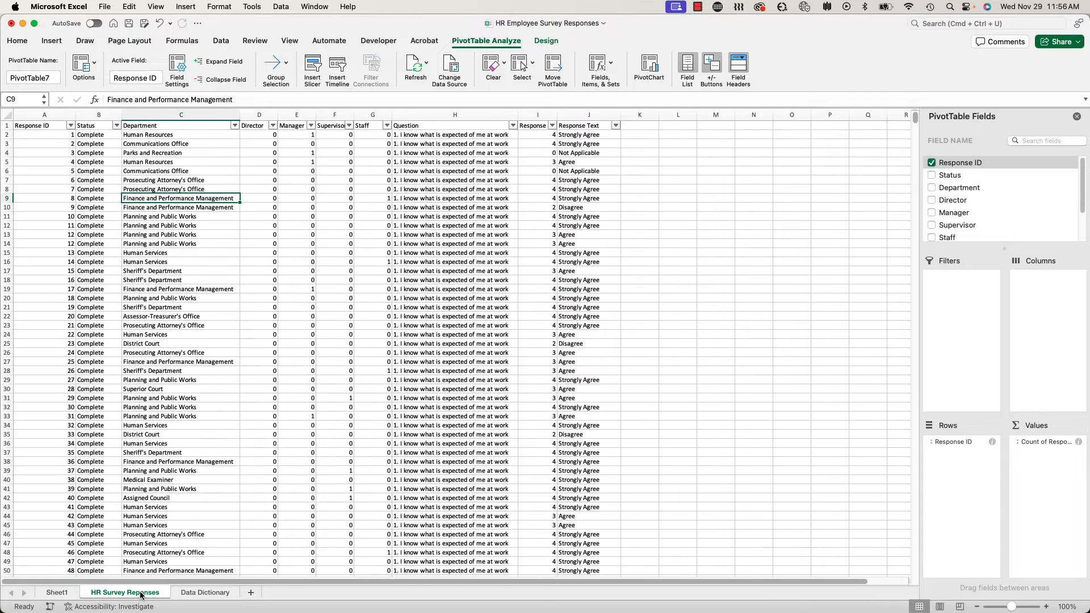
pyautogui.moveTo(54, 234); pyautogui.dragTo(567, 243)
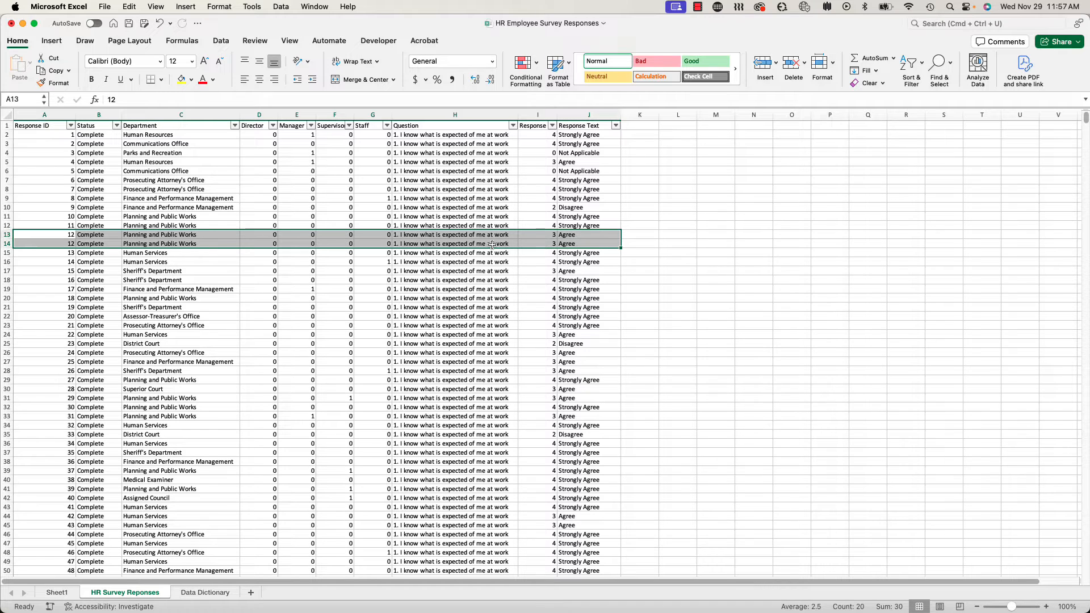
# On Sheet1, remove Response ID from the PivotTable's rows and values and use Question as the row field.
pyautogui.click(63, 593)
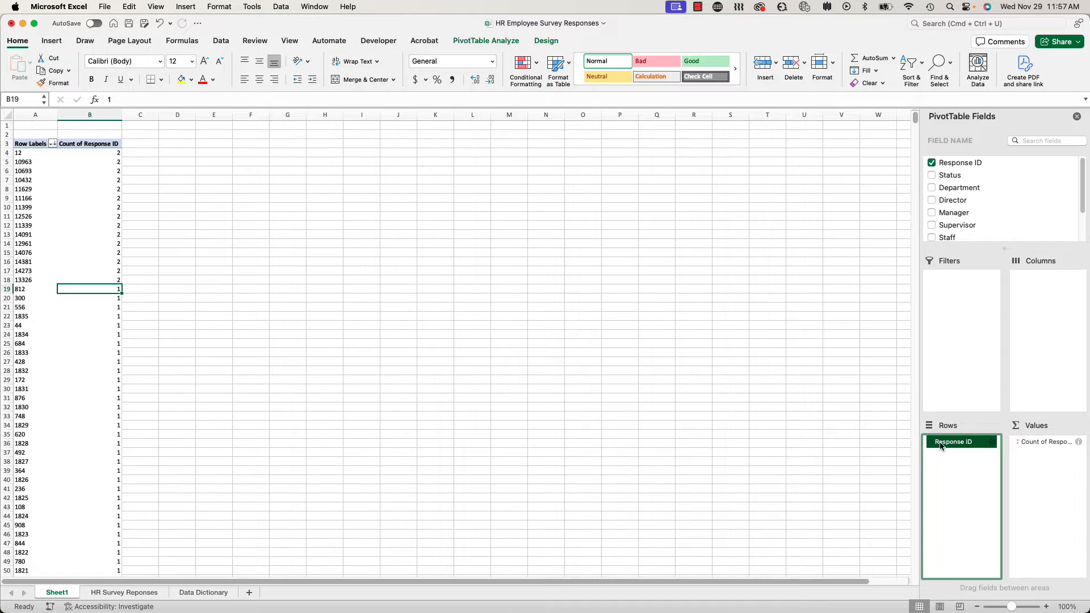
pyautogui.moveTo(942, 447); pyautogui.dragTo(967, 241)
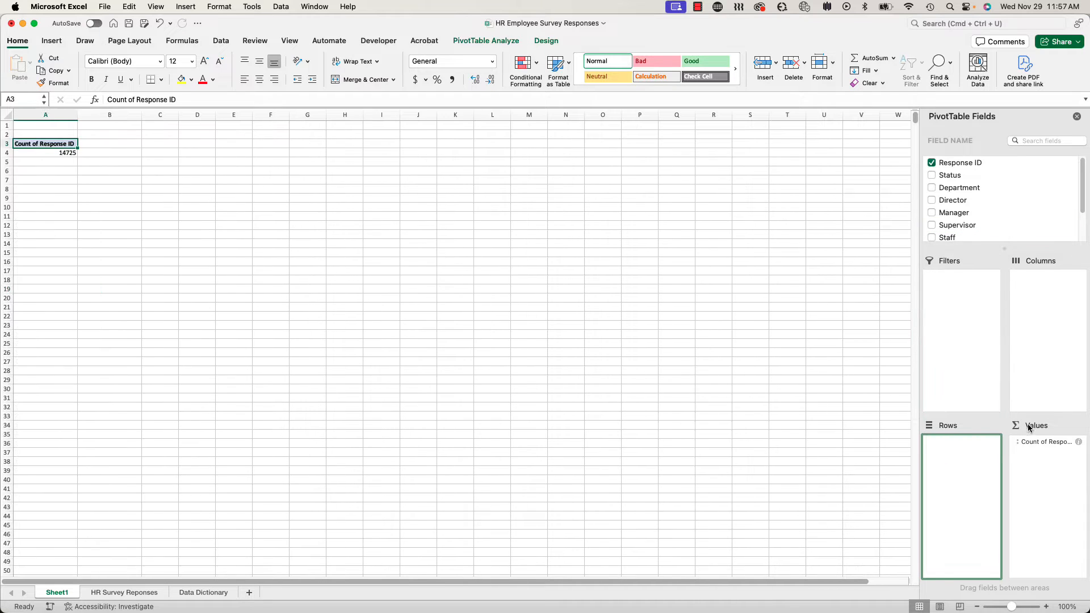
pyautogui.moveTo(1034, 442); pyautogui.dragTo(977, 466)
pyautogui.scroll(-3, 989, 209)
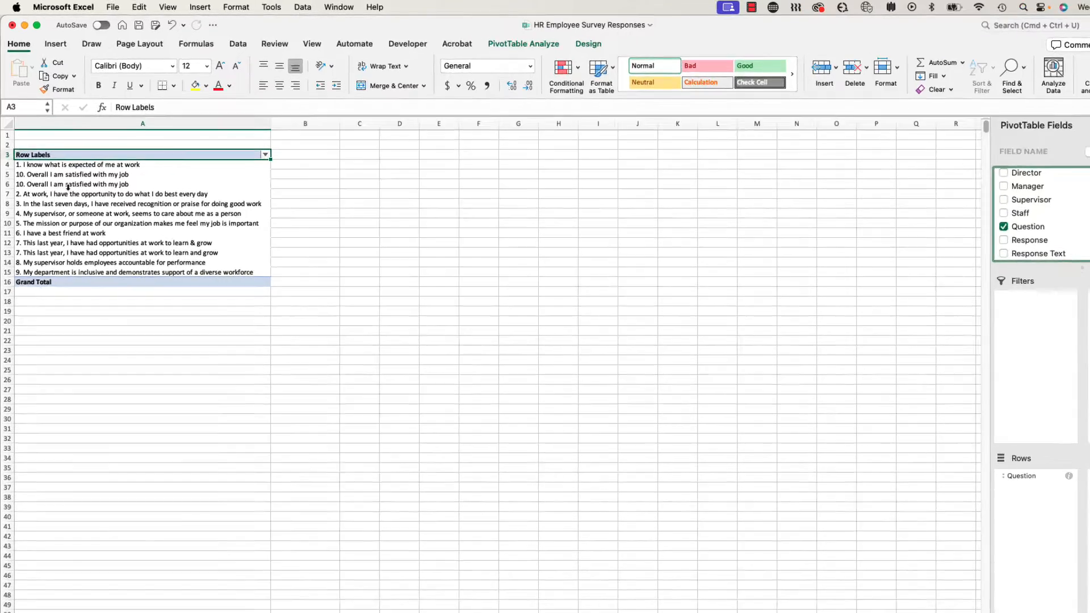
# Compare the paired row labels for question 10 and for question 7 to spot wording differences.
pyautogui.moveTo(68, 174); pyautogui.dragTo(68, 184)
pyautogui.moveTo(51, 244); pyautogui.dragTo(50, 253)
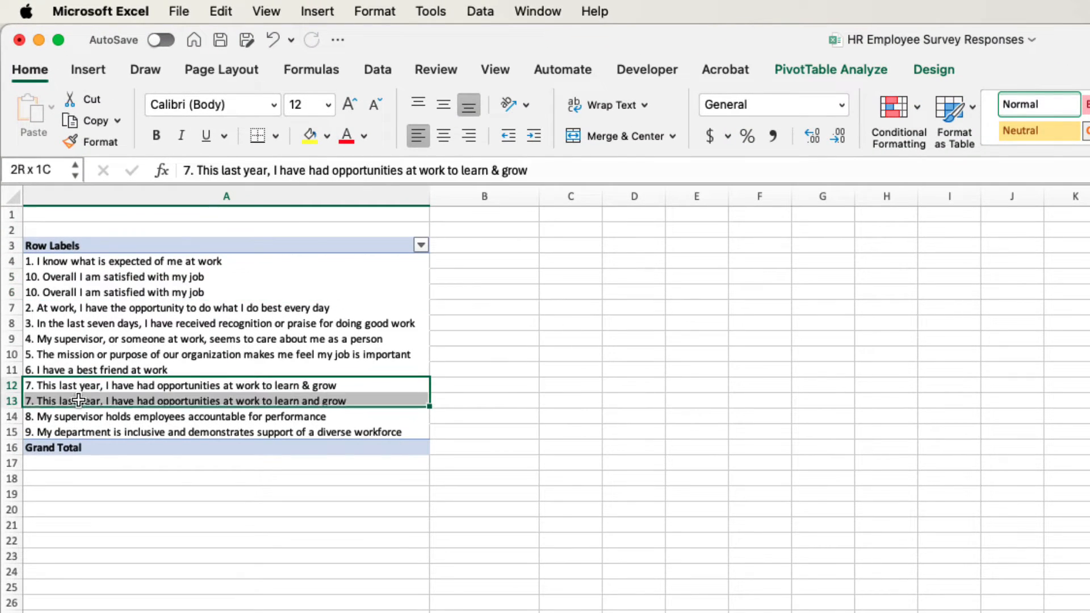
pyautogui.moveTo(79, 401); pyautogui.dragTo(78, 401)
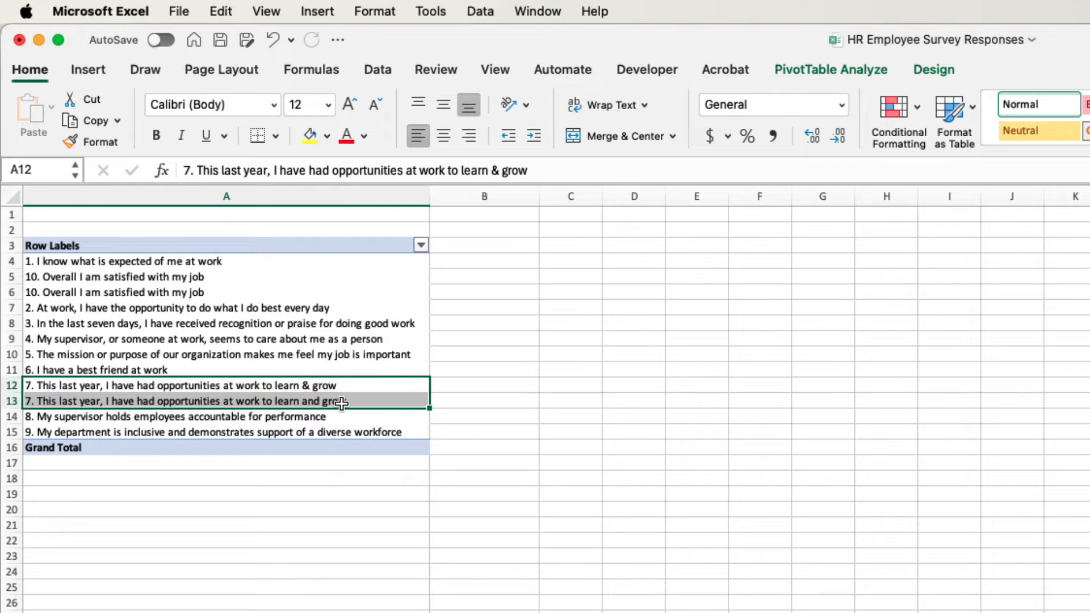
# Compare the two question 10 row labels and check the second one's text for trailing spaces.
pyautogui.moveTo(78, 278); pyautogui.dragTo(108, 294)
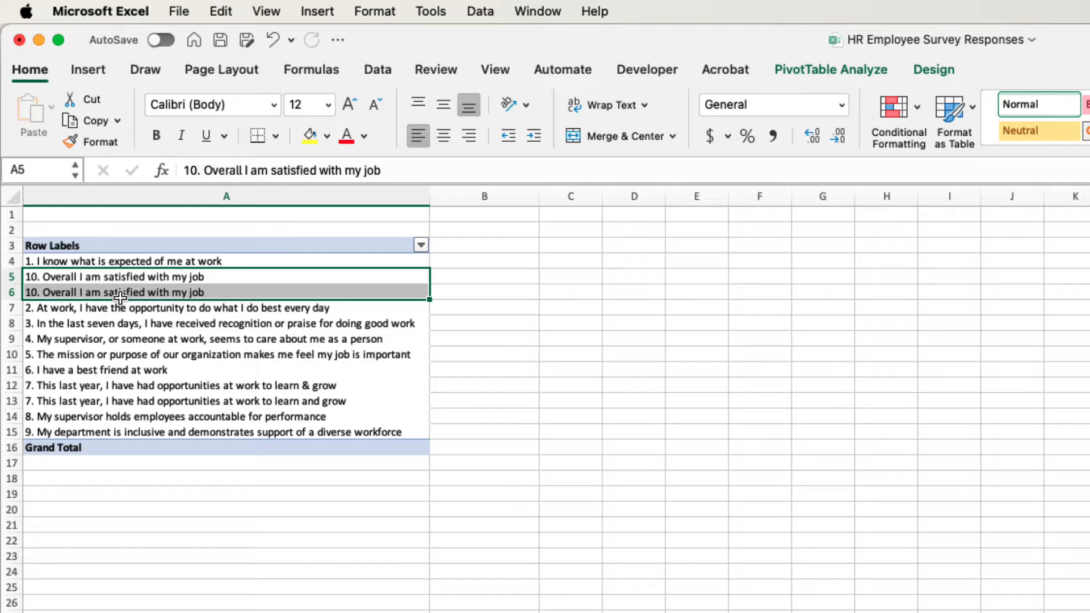
pyautogui.click(216, 290)
pyautogui.click(213, 292)
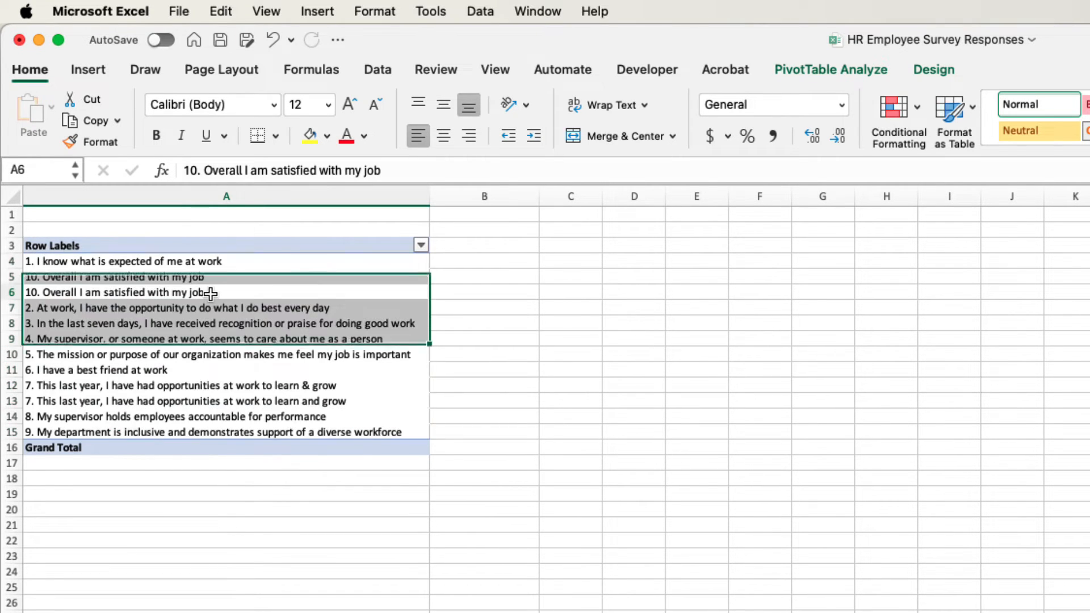
pyautogui.click(416, 170)
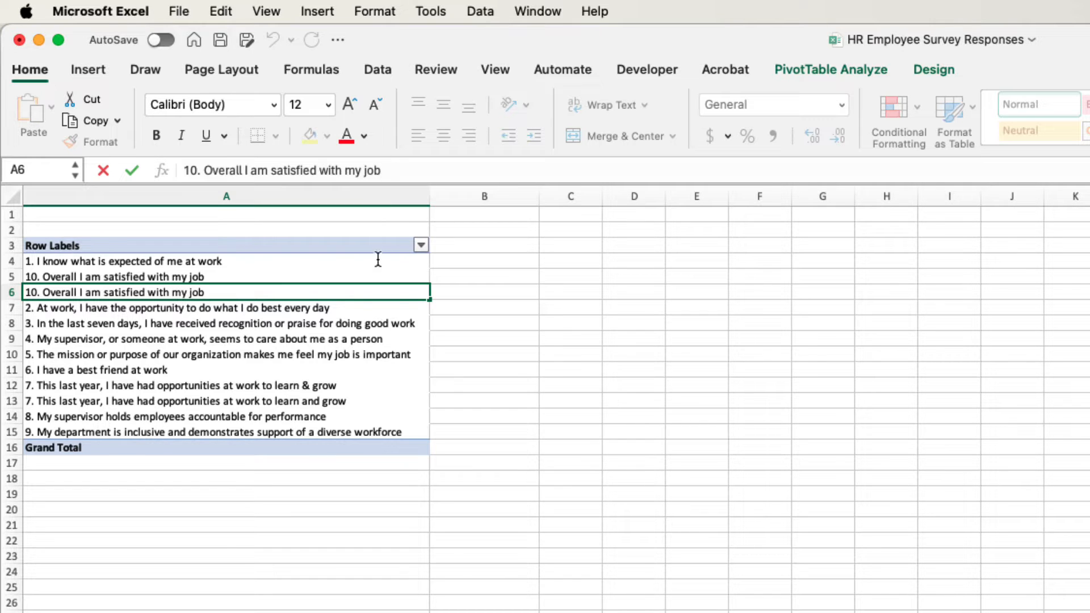
pyautogui.click(249, 311)
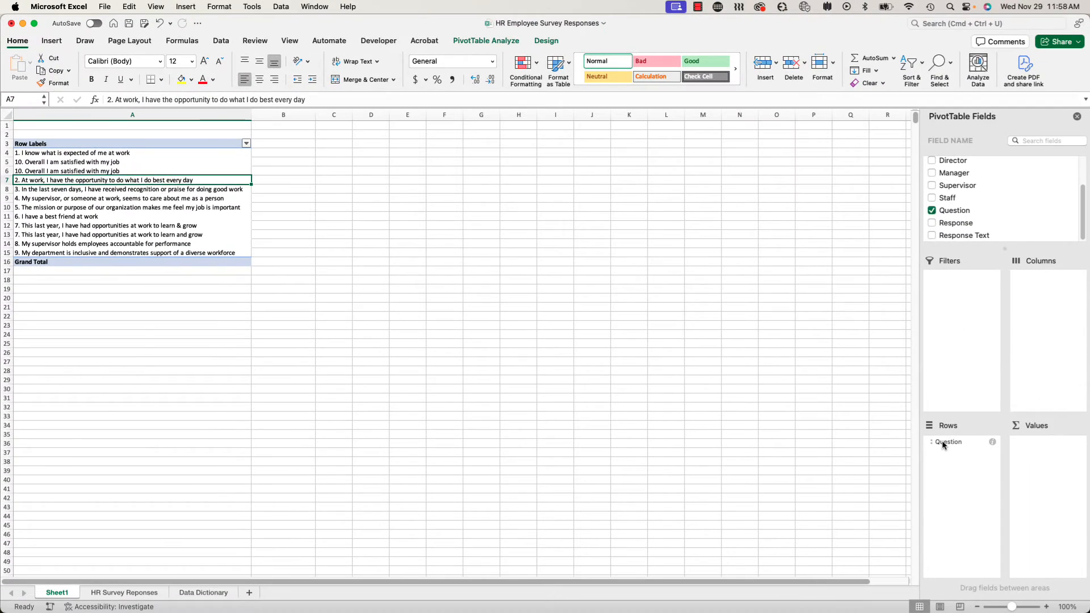
# Replace Question with Response as the PivotTable's row field and add Count of Response to the values.
pyautogui.moveTo(948, 446); pyautogui.dragTo(967, 466)
pyautogui.moveTo(952, 227); pyautogui.dragTo(1047, 459)
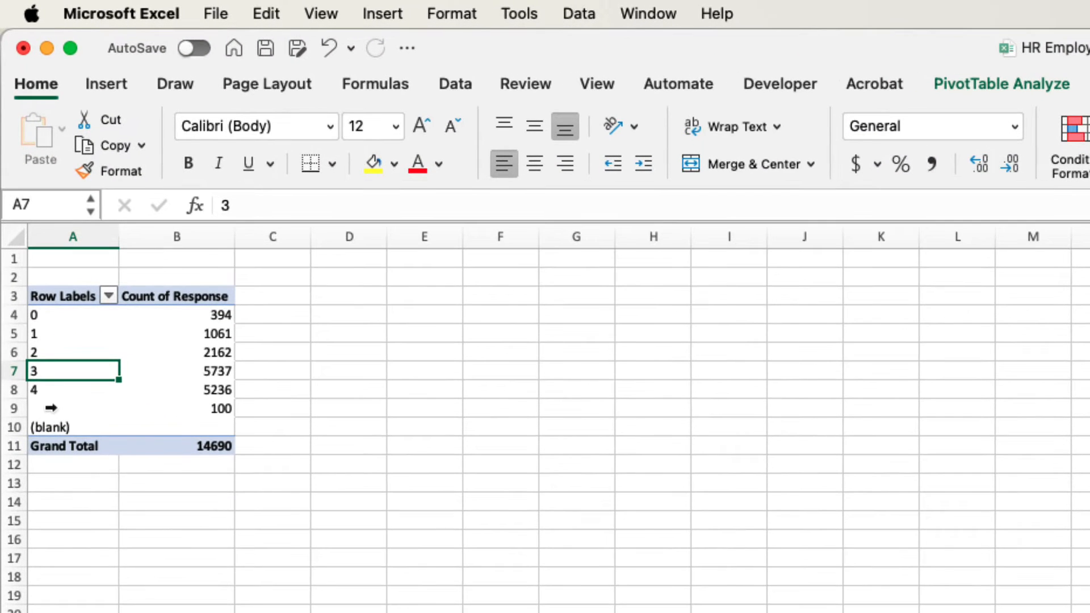
pyautogui.click(76, 362)
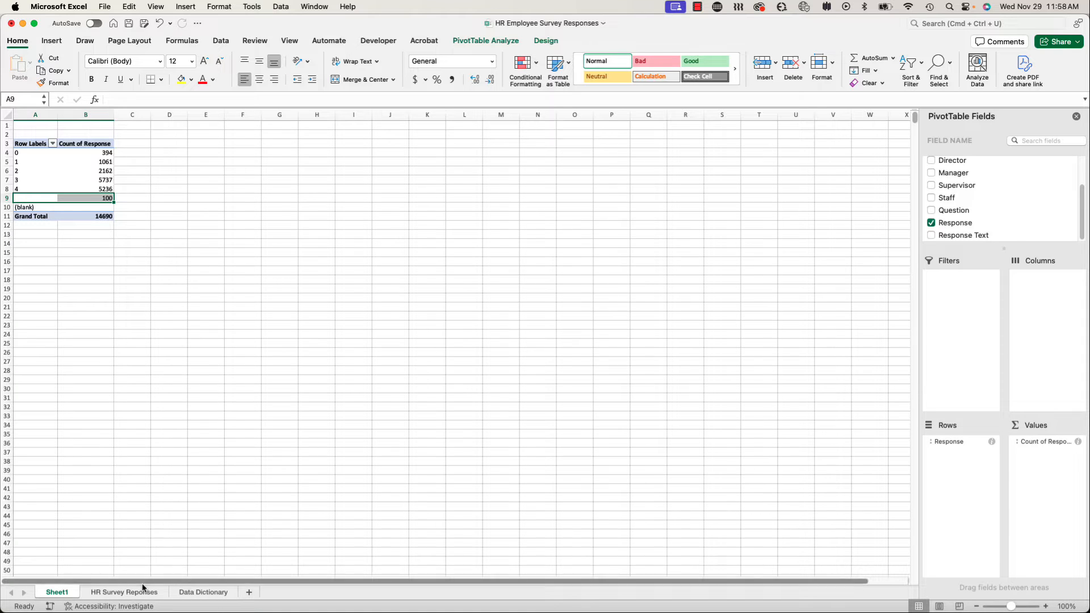
# Remove duplicate rows from the whole data range on the HR Survey Reponses sheet, comparing all columns.
pyautogui.click(125, 592)
pyautogui.click(216, 389)
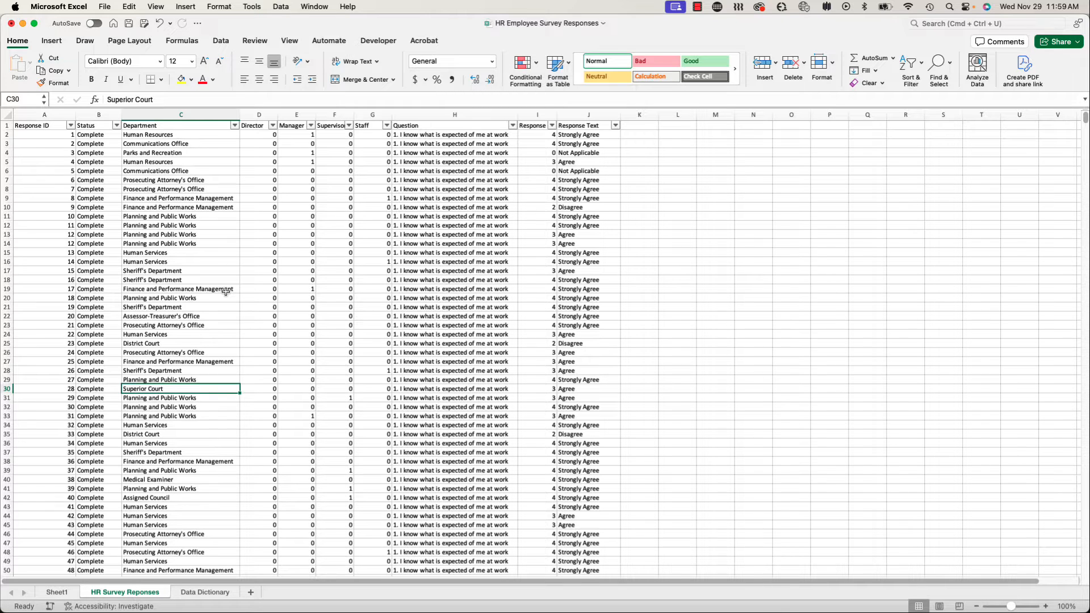
pyautogui.press('super+a')
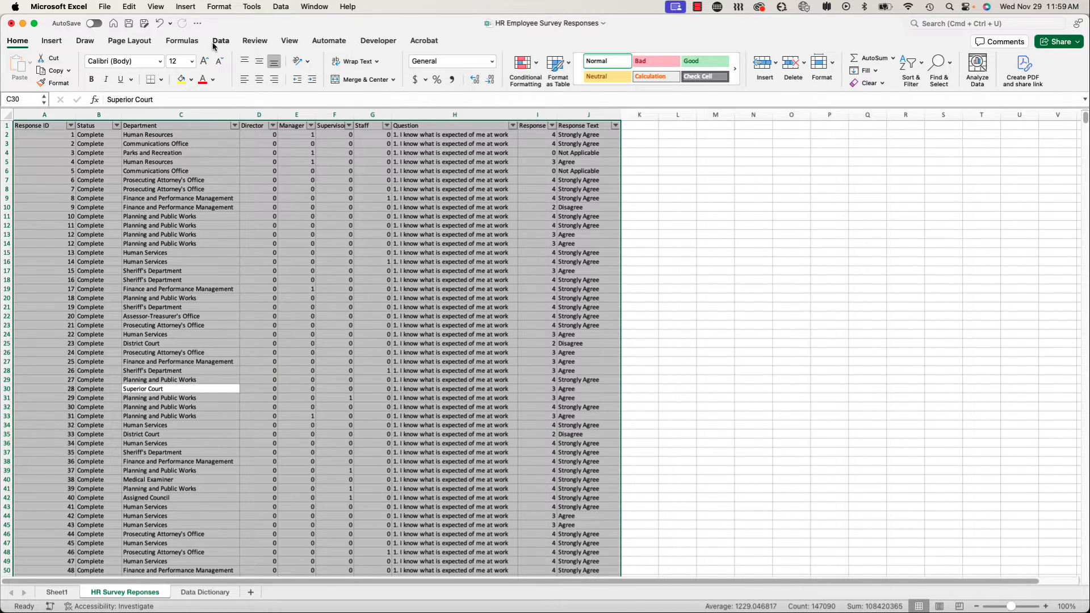
pyautogui.click(215, 44)
pyautogui.click(642, 72)
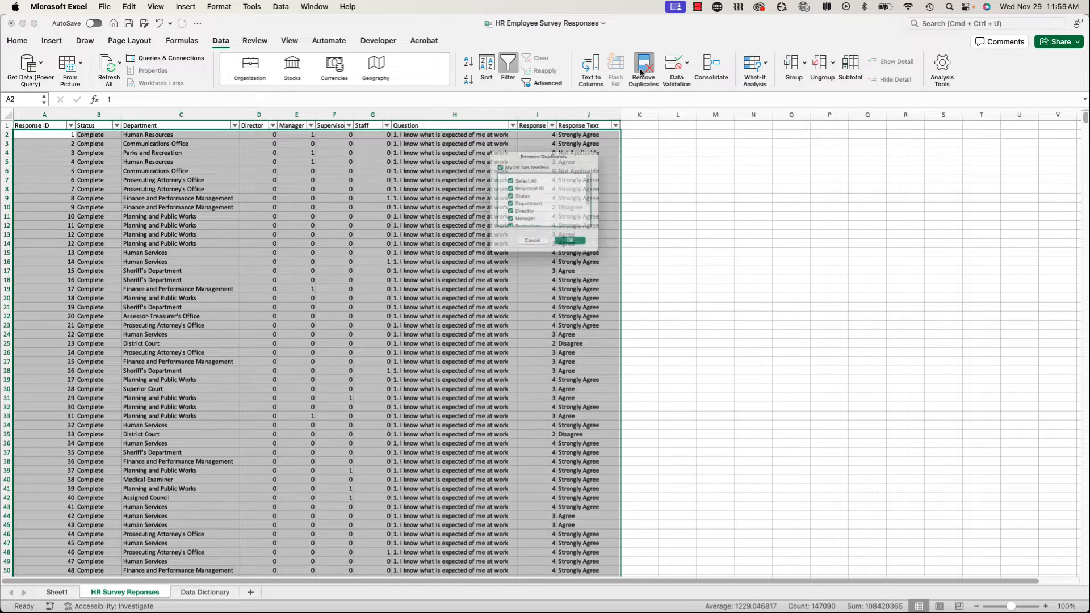
pyautogui.click(584, 260)
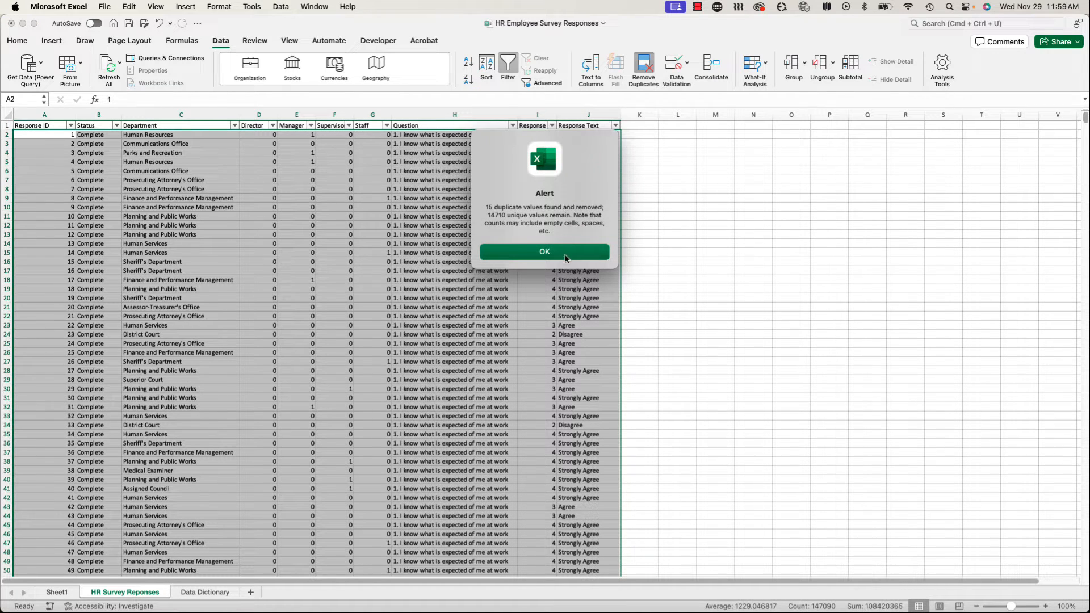
pyautogui.click(545, 252)
pyautogui.click(297, 207)
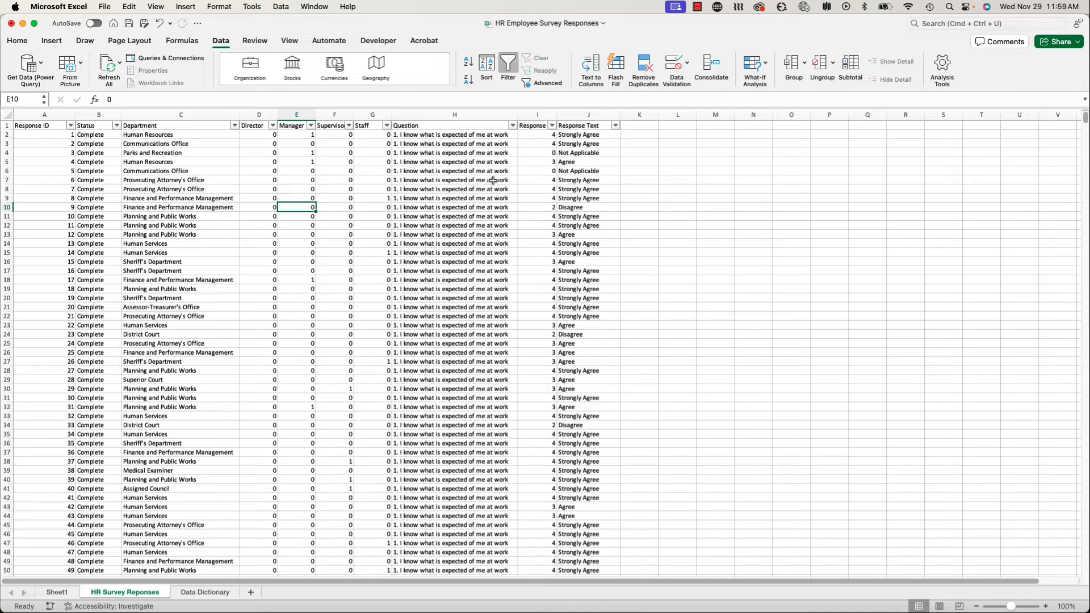
# Replace every "&" with "and" in the Question column.
pyautogui.click(513, 126)
pyautogui.scroll(-3, 604, 295)
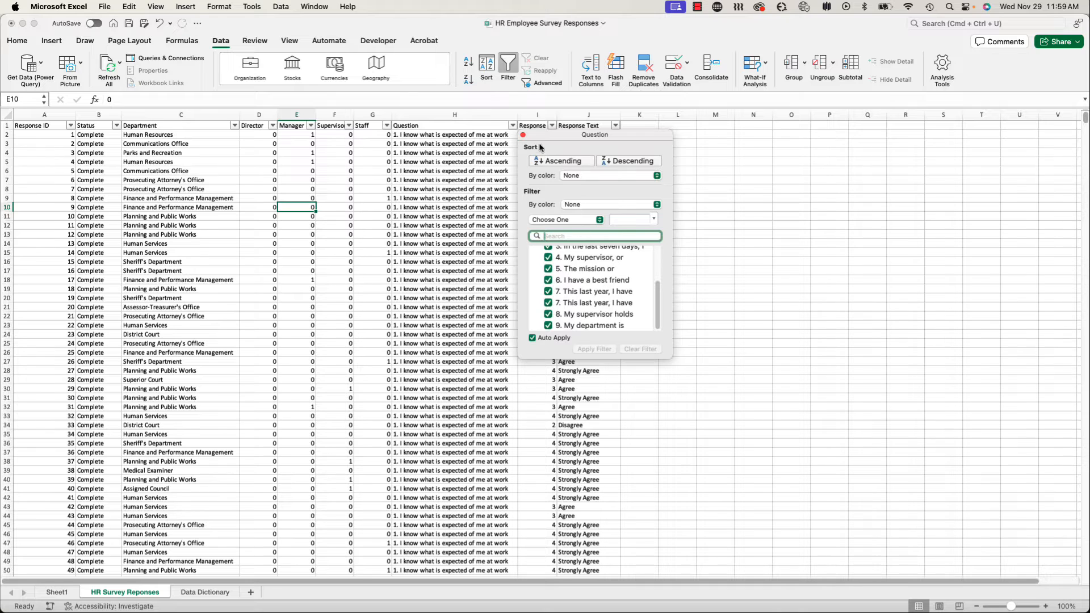
pyautogui.click(472, 114)
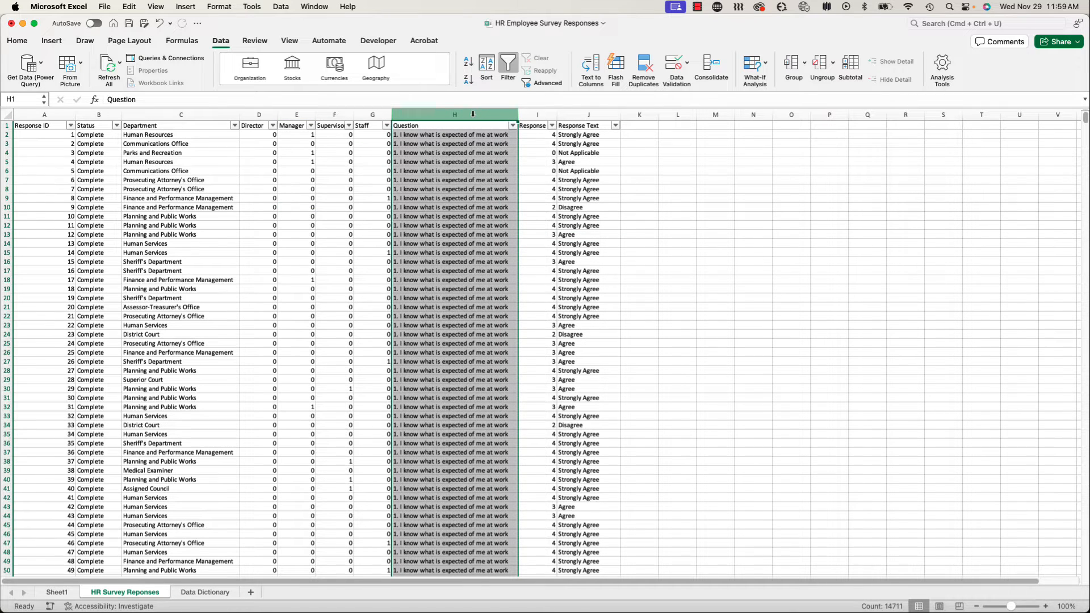
pyautogui.press('super+f')
pyautogui.click(1062, 125)
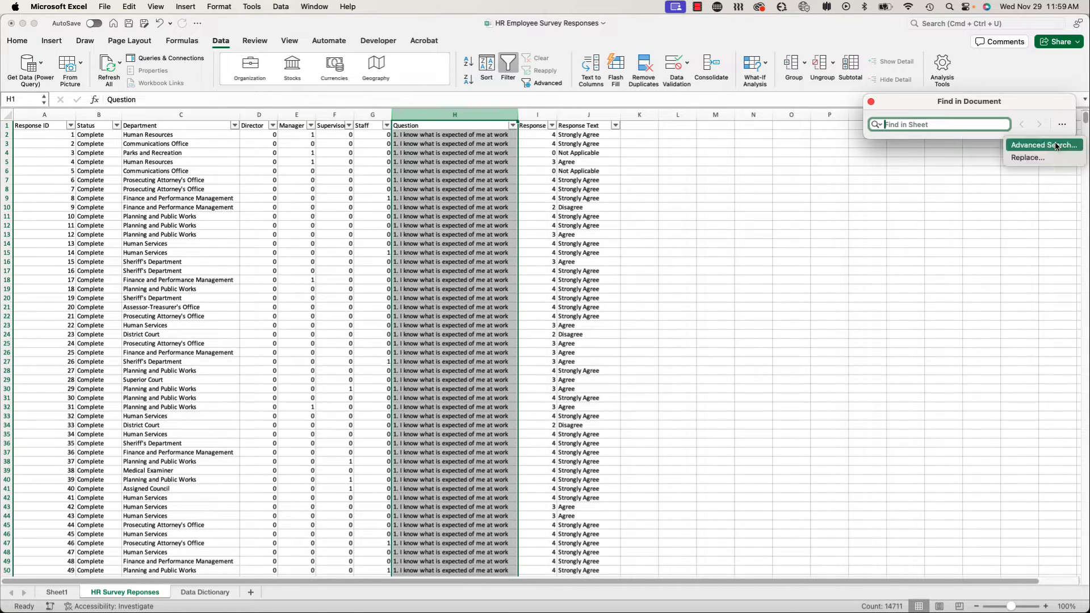
pyautogui.click(1031, 157)
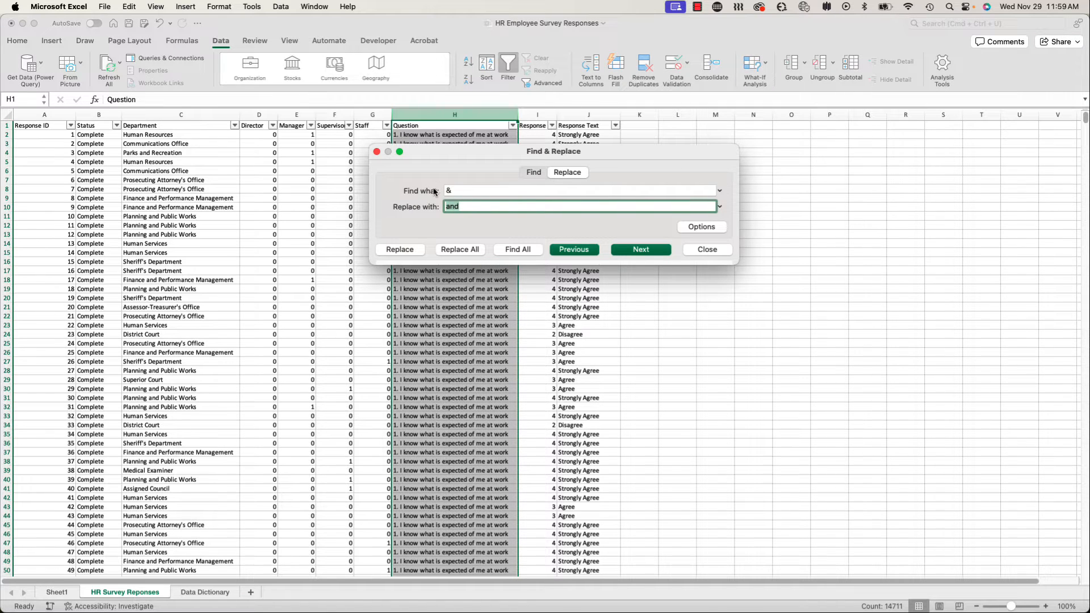
pyautogui.click(461, 252)
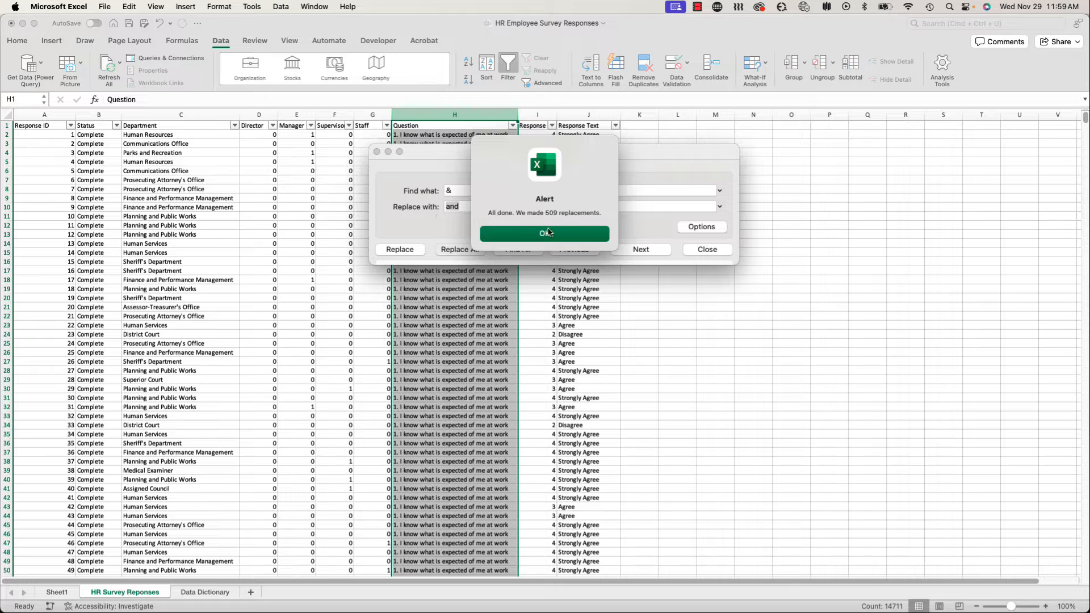
pyautogui.click(544, 234)
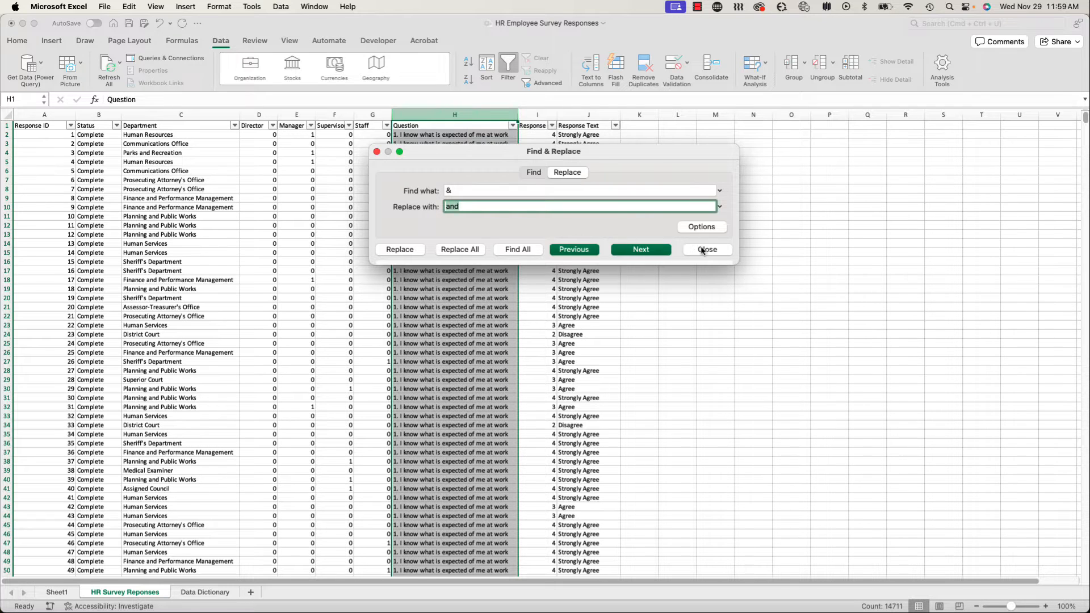
pyautogui.click(706, 249)
# Insert a blank column between Question and Response.
pyautogui.click(531, 115)
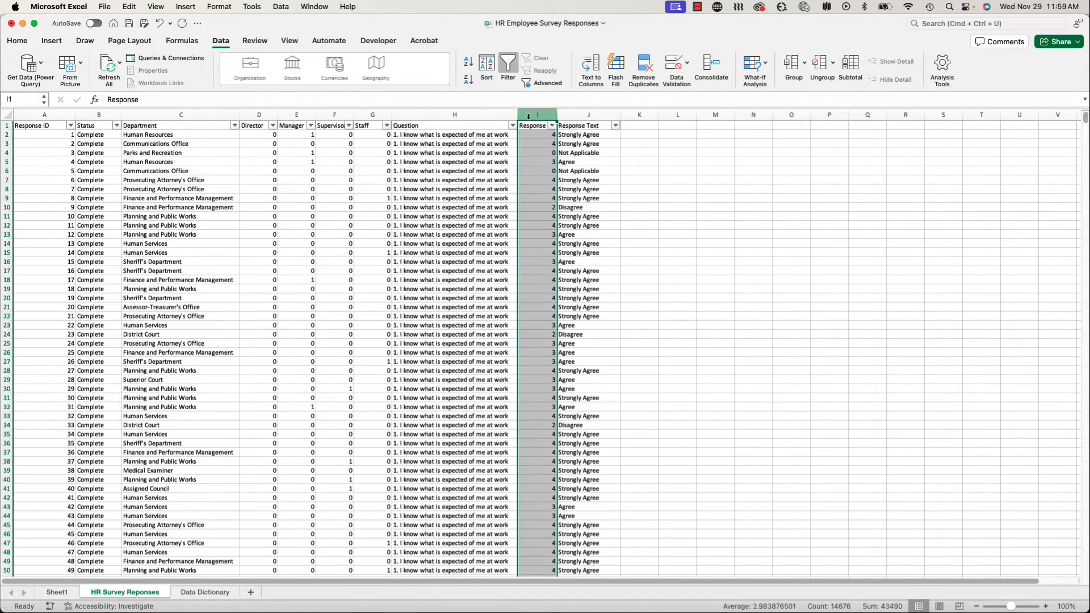
pyautogui.rightClick(530, 116)
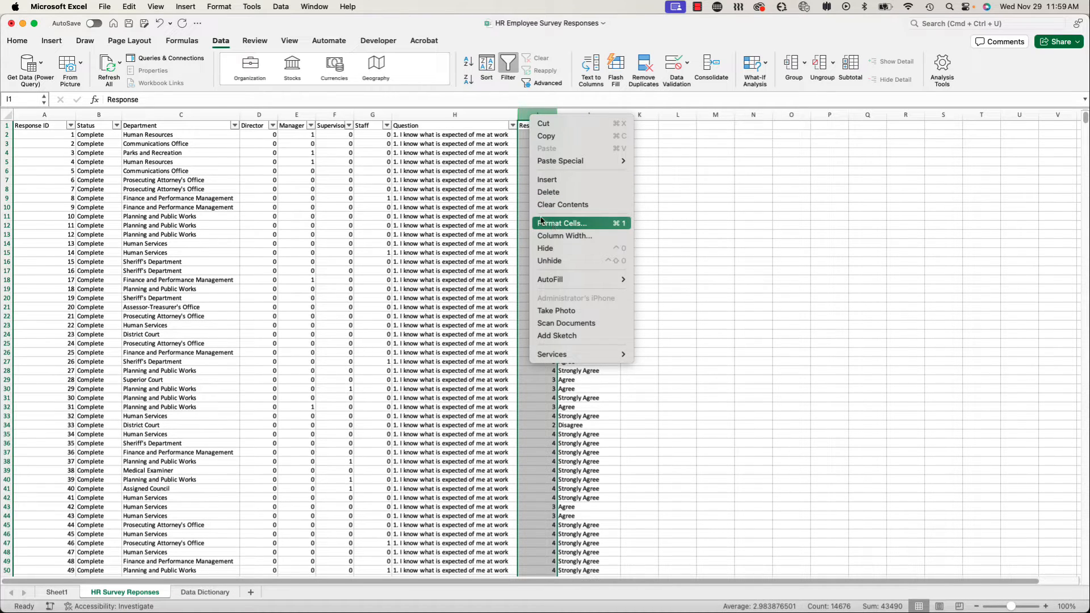
pyautogui.click(547, 179)
# Enter =TRIM(H2) in cell I2 and fill the formula down to the last data row.
pyautogui.click(550, 134)
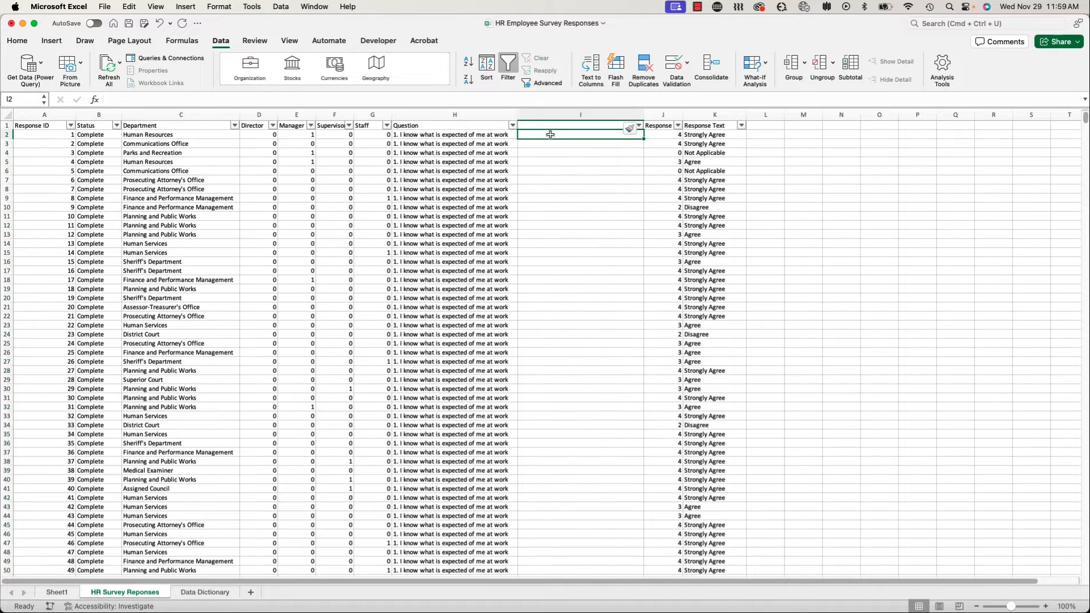
pyautogui.write('=T')
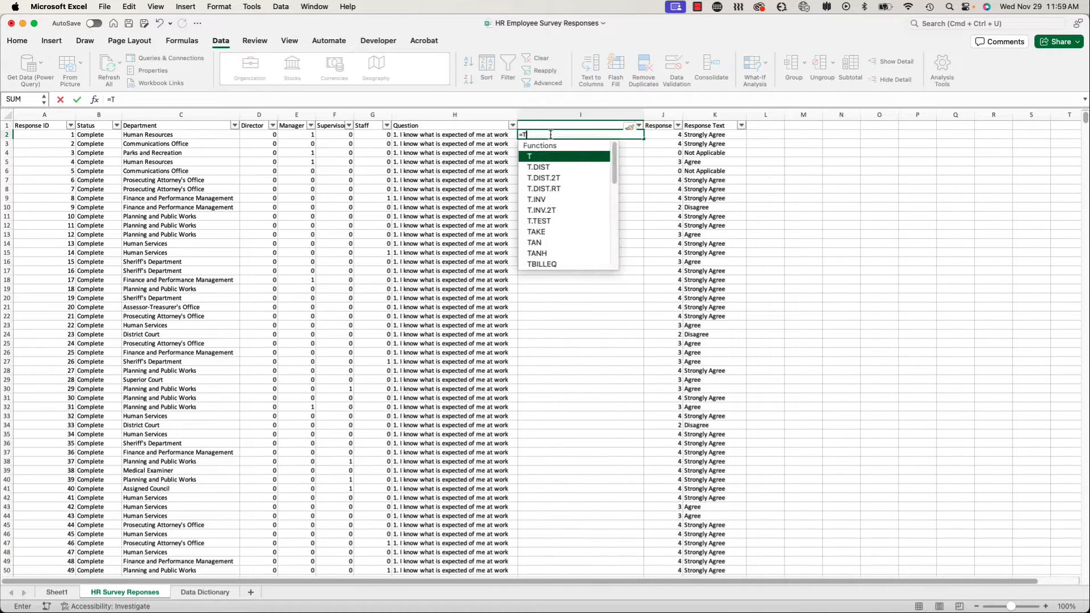
pyautogui.write('RIM(')
pyautogui.press('Left')
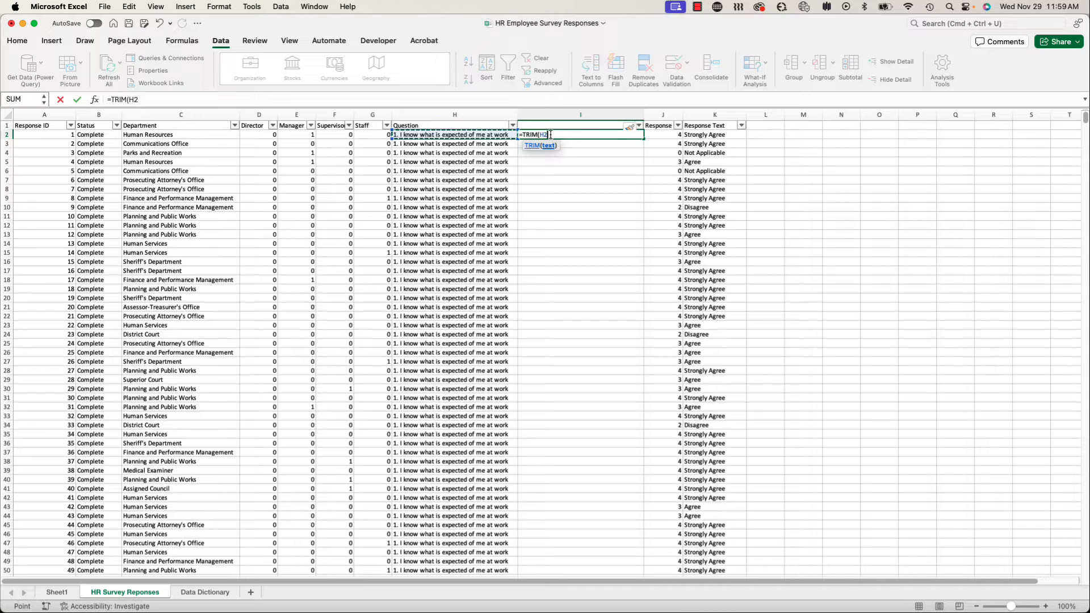
pyautogui.write(')')
pyautogui.press('Return')
pyautogui.click(550, 136)
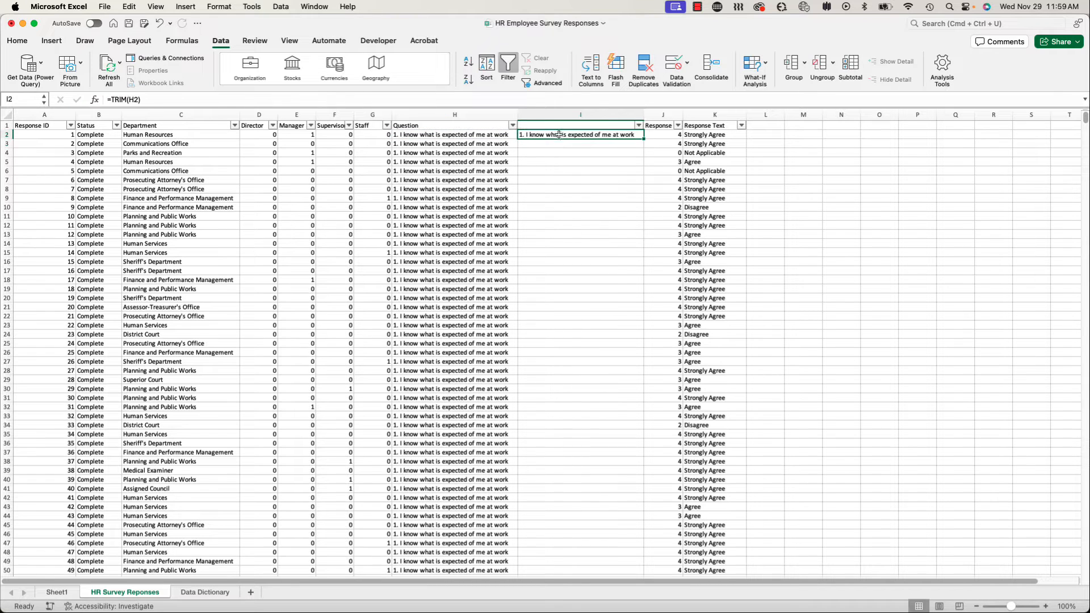
pyautogui.doubleClick(644, 139)
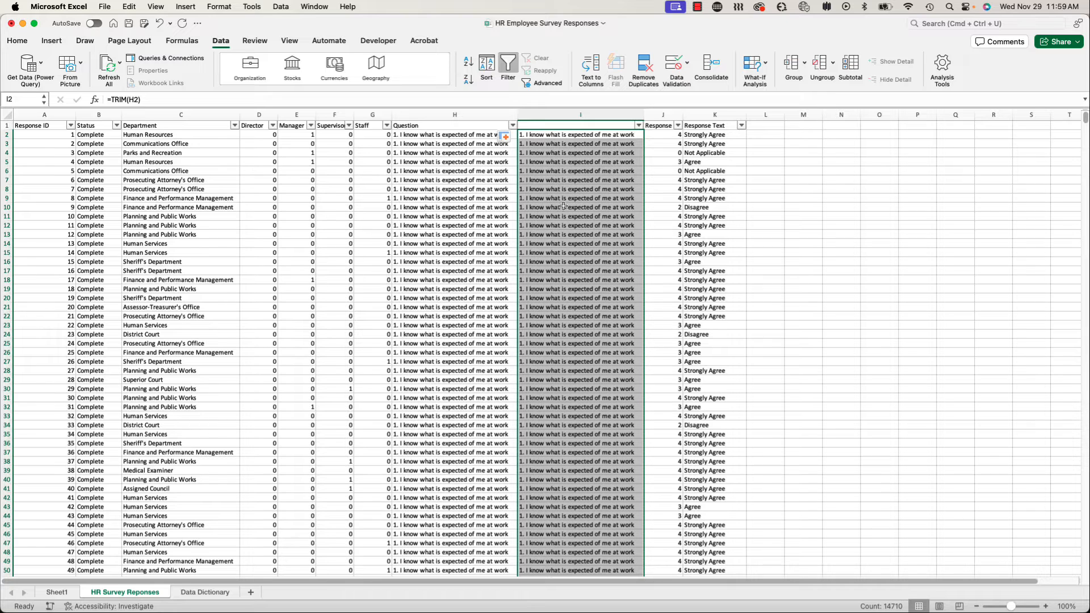
# Copy the trimmed question texts and paste them as values over the Question column from H2.
pyautogui.press('super+c')
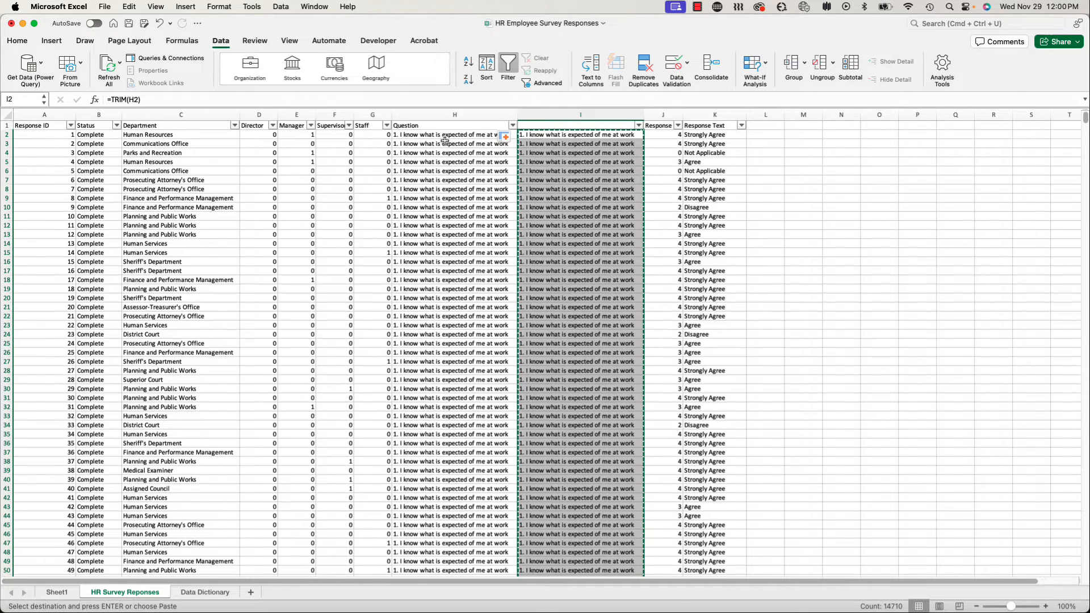
pyautogui.click(448, 135)
pyautogui.click(17, 40)
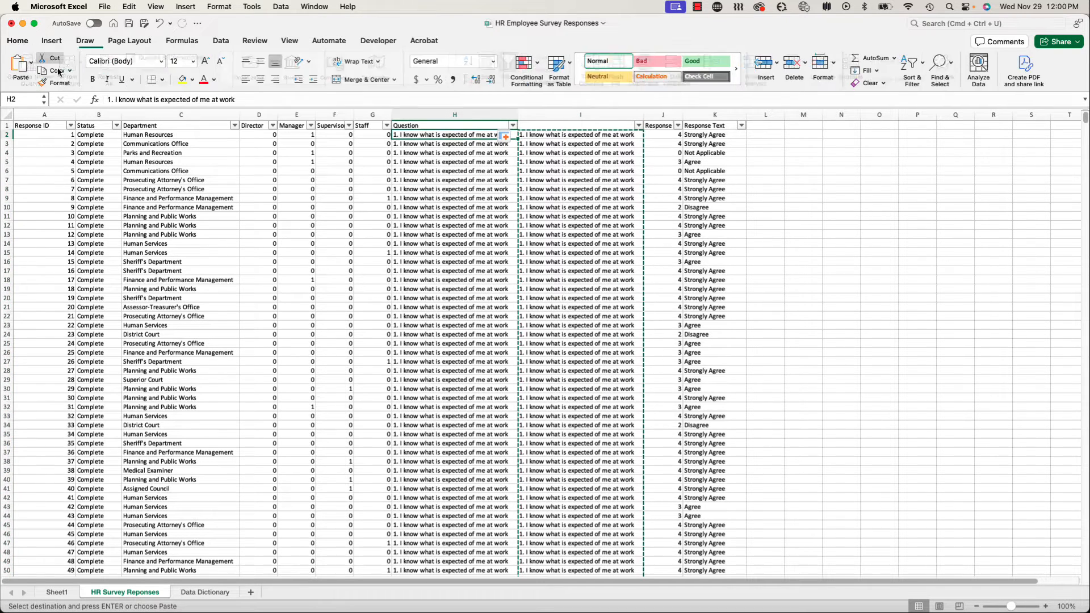
pyautogui.click(30, 63)
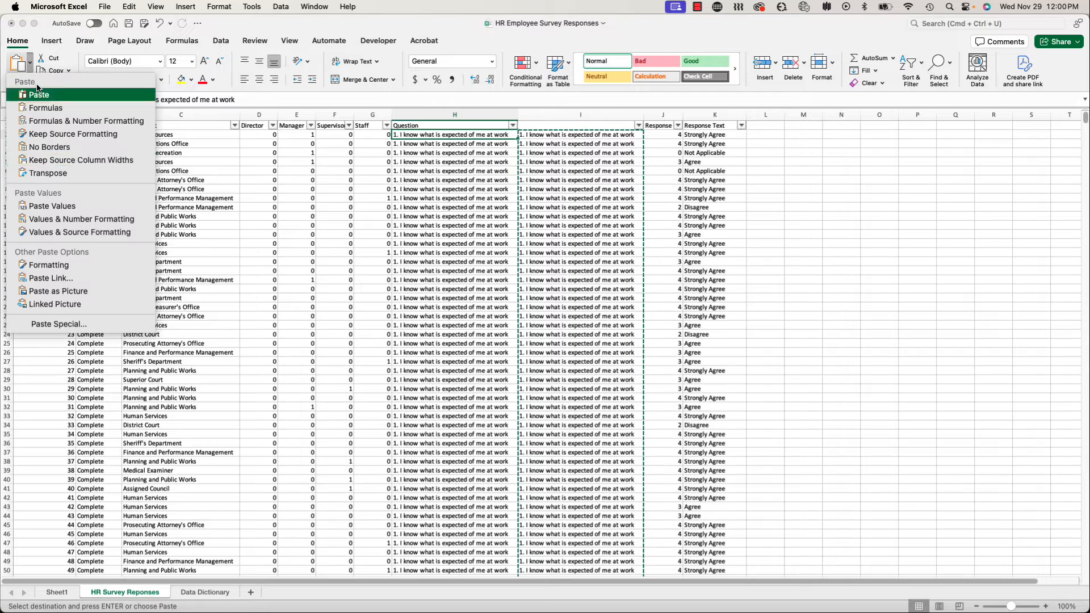
pyautogui.click(51, 205)
# Delete the helper column I with the TRIM formulas and check cell H2 in the Question column.
pyautogui.click(542, 115)
pyautogui.rightClick(543, 116)
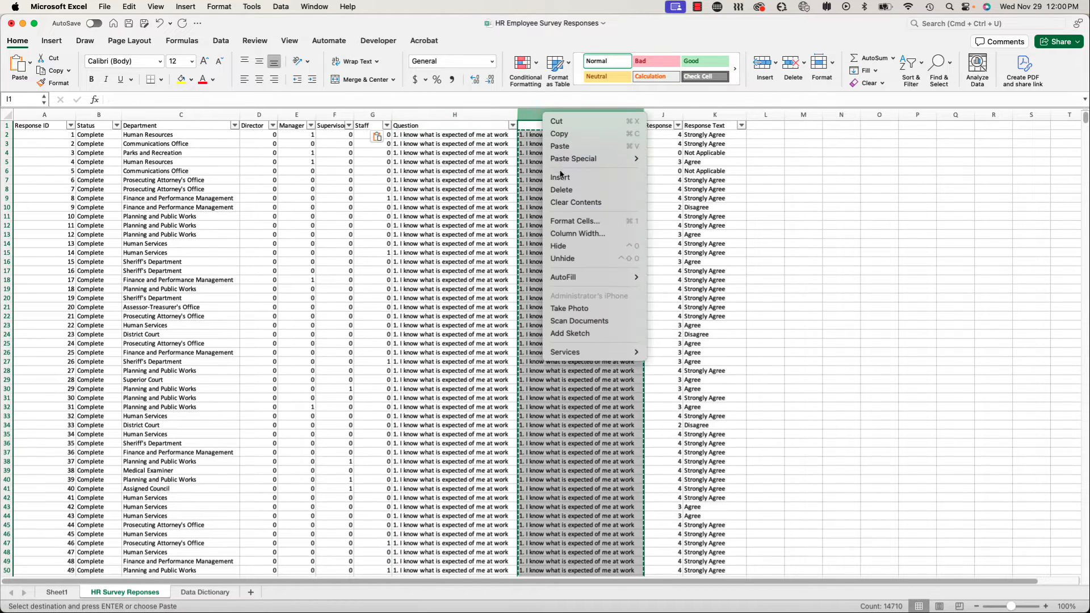
pyautogui.click(561, 190)
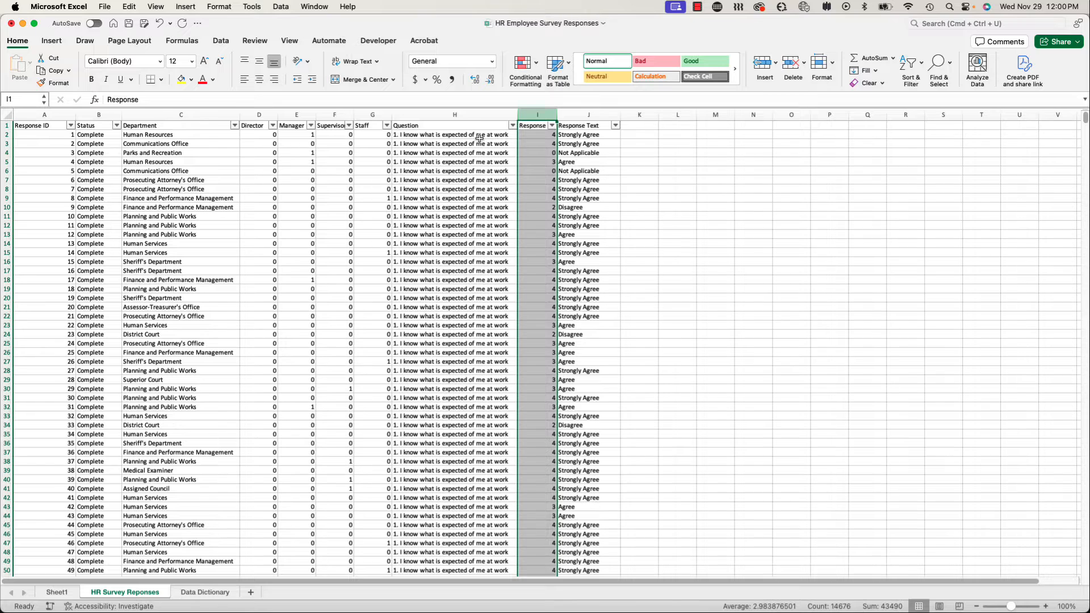
pyautogui.click(482, 139)
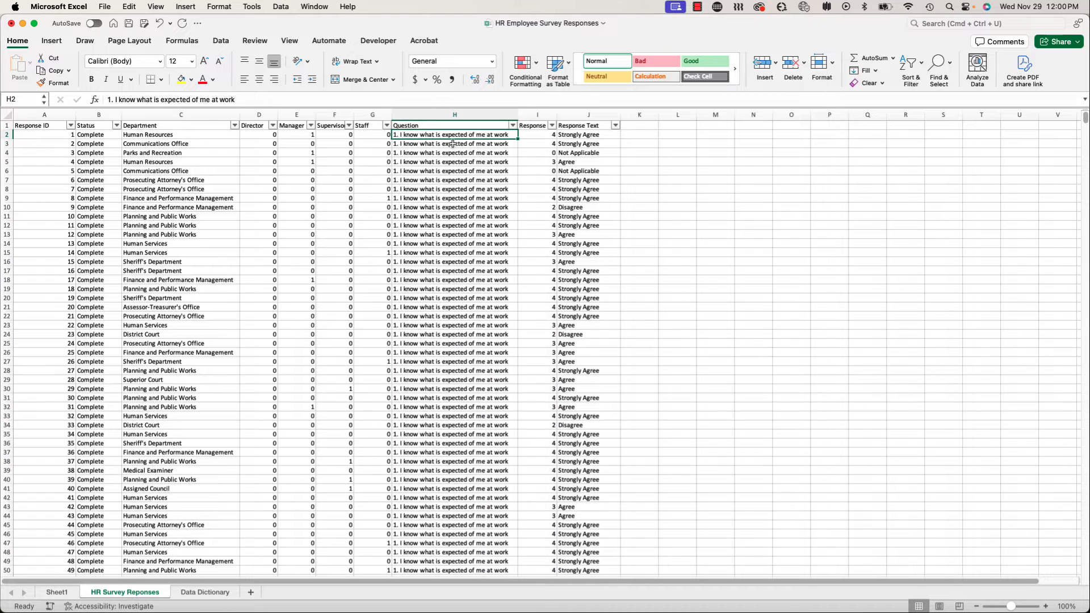
# On Sheet1, remove Response from the PivotTable's rows and Count of Response from its values.
pyautogui.click(57, 592)
pyautogui.moveTo(951, 443); pyautogui.dragTo(968, 245)
pyautogui.moveTo(1032, 441); pyautogui.dragTo(1067, 205)
# Refresh the PivotTable and add Question as its row field.
pyautogui.click(474, 44)
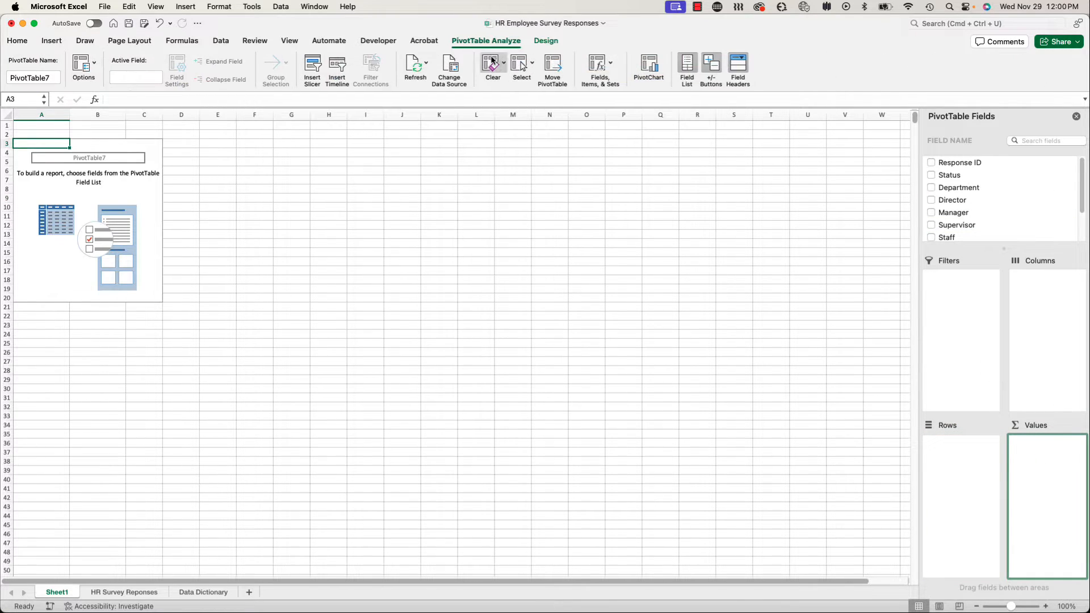
pyautogui.scroll(-3, 972, 172)
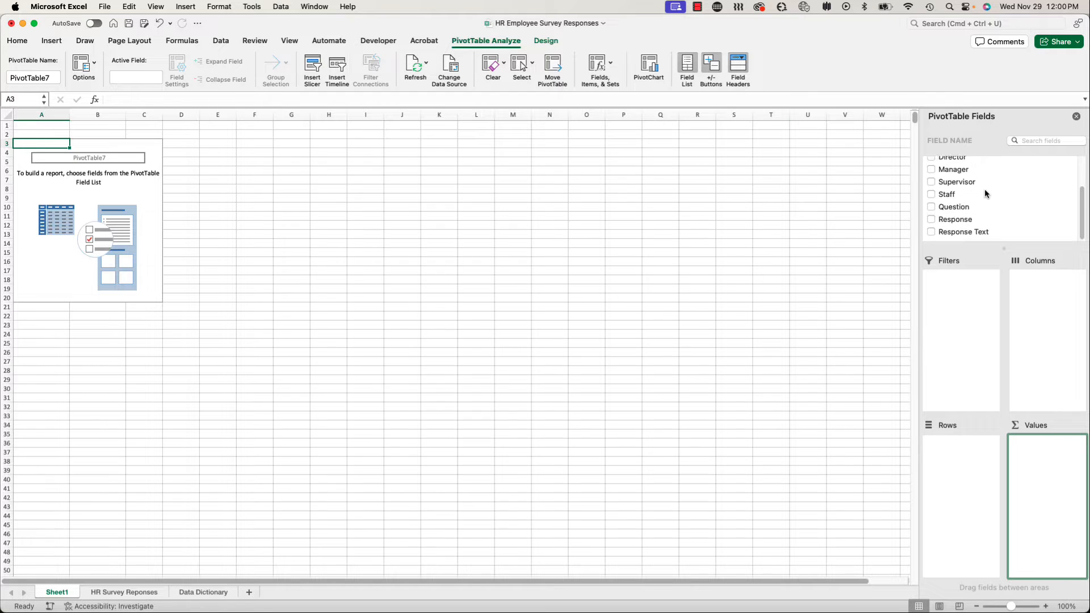
pyautogui.moveTo(961, 211); pyautogui.dragTo(946, 452)
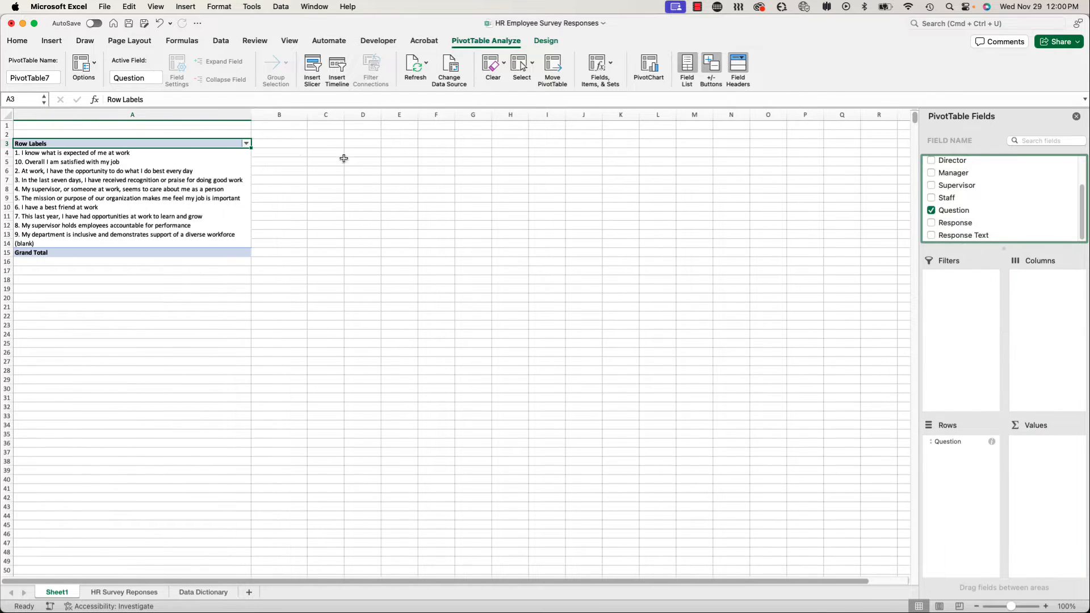
# Sort the PivotTable's question labels in ascending order and check the entries for questions 10 and 7.
pyautogui.click(246, 144)
pyautogui.click(286, 179)
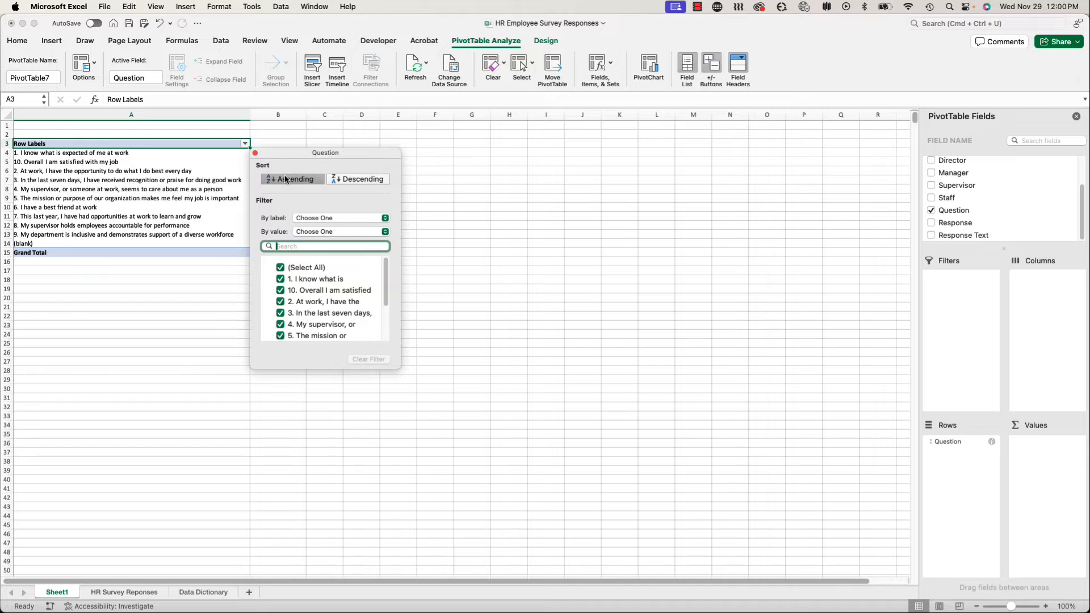
pyautogui.click(42, 165)
pyautogui.click(66, 163)
pyautogui.click(45, 217)
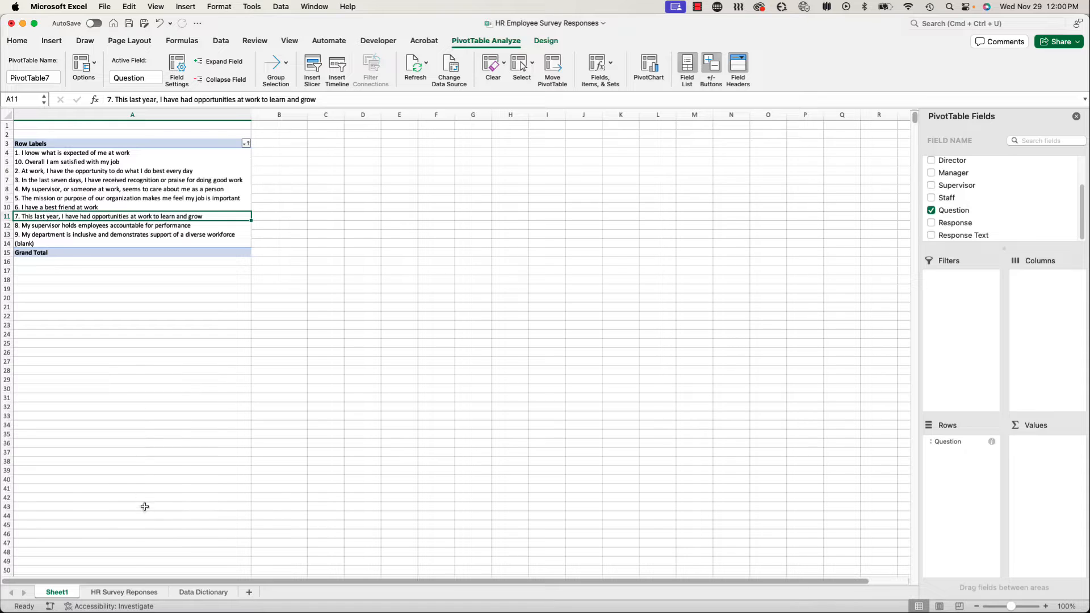
# On the HR Survey Reponses sheet, filter the Response column to show only blank entries.
pyautogui.click(125, 592)
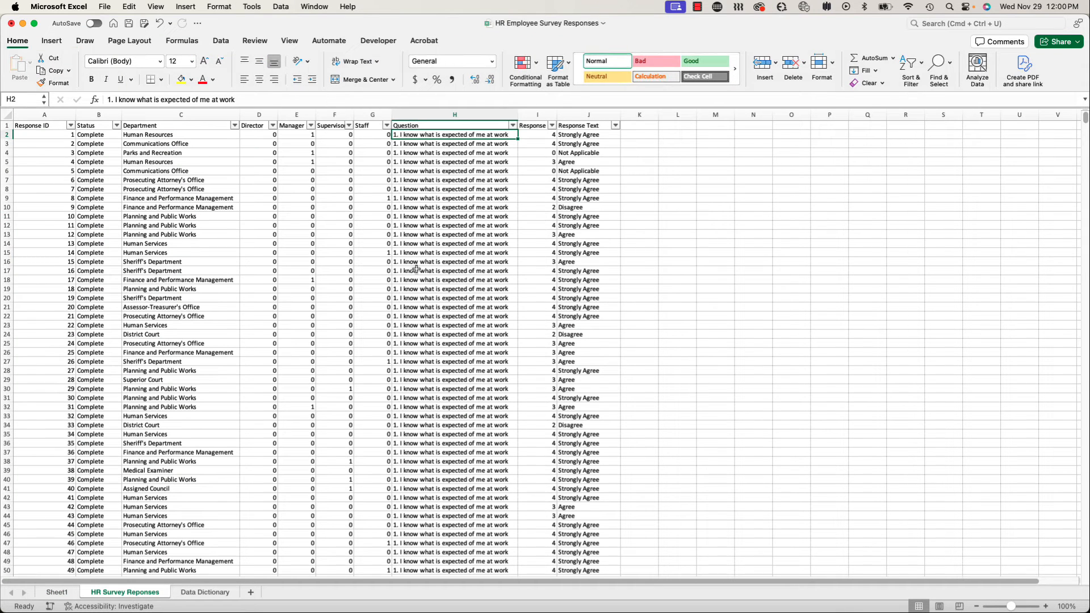
pyautogui.click(552, 125)
pyautogui.click(587, 258)
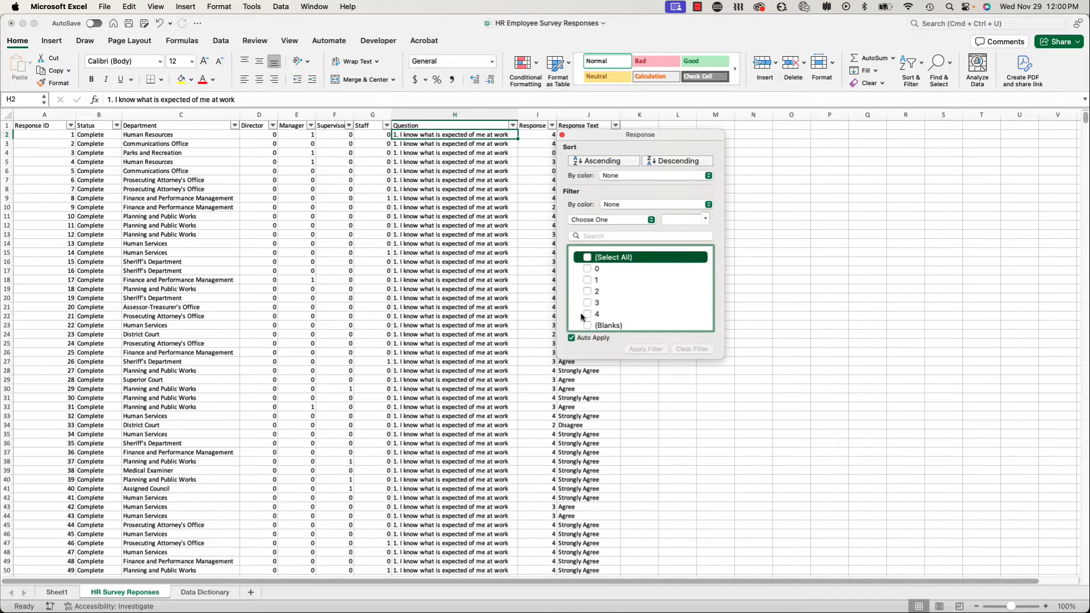
pyautogui.click(587, 325)
pyautogui.click(474, 251)
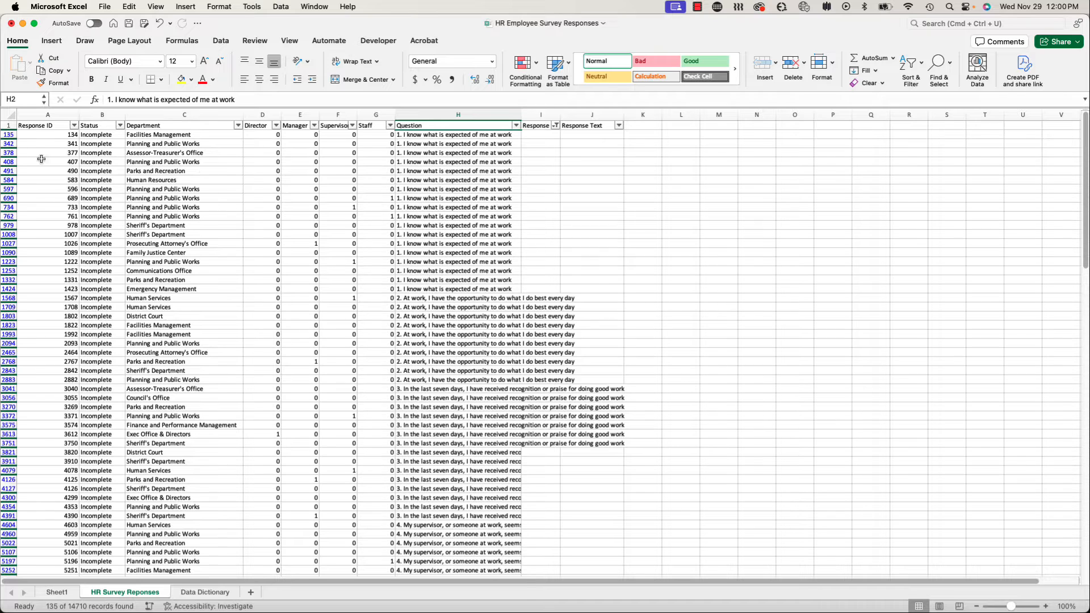
# Delete all filtered rows with a blank Response, and reset the Response filter to show all records.
pyautogui.click(9, 135)
pyautogui.press('super+shift+Down')
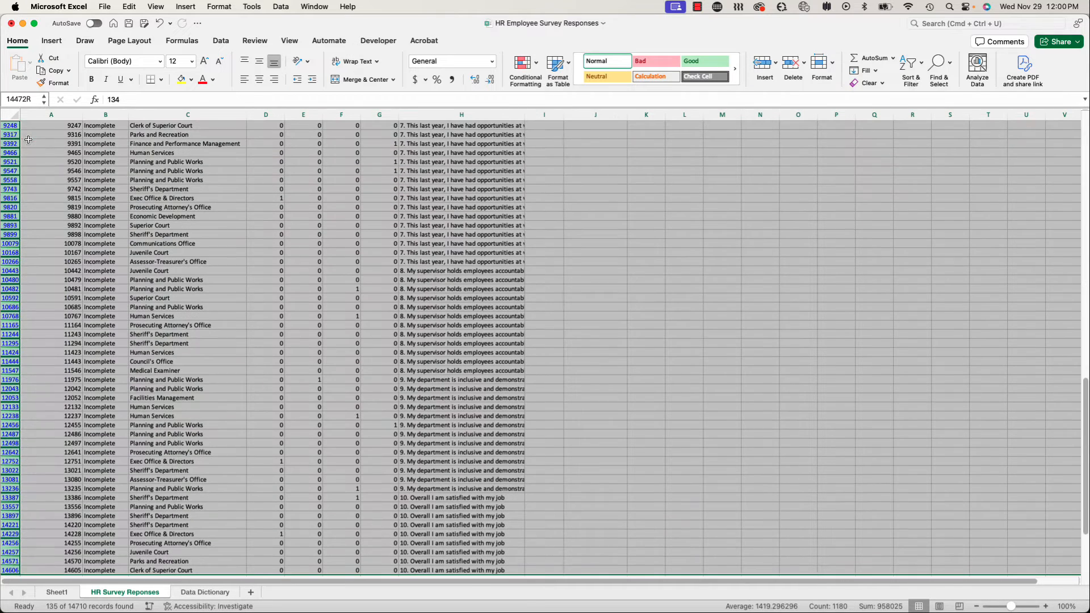
pyautogui.rightClick(12, 160)
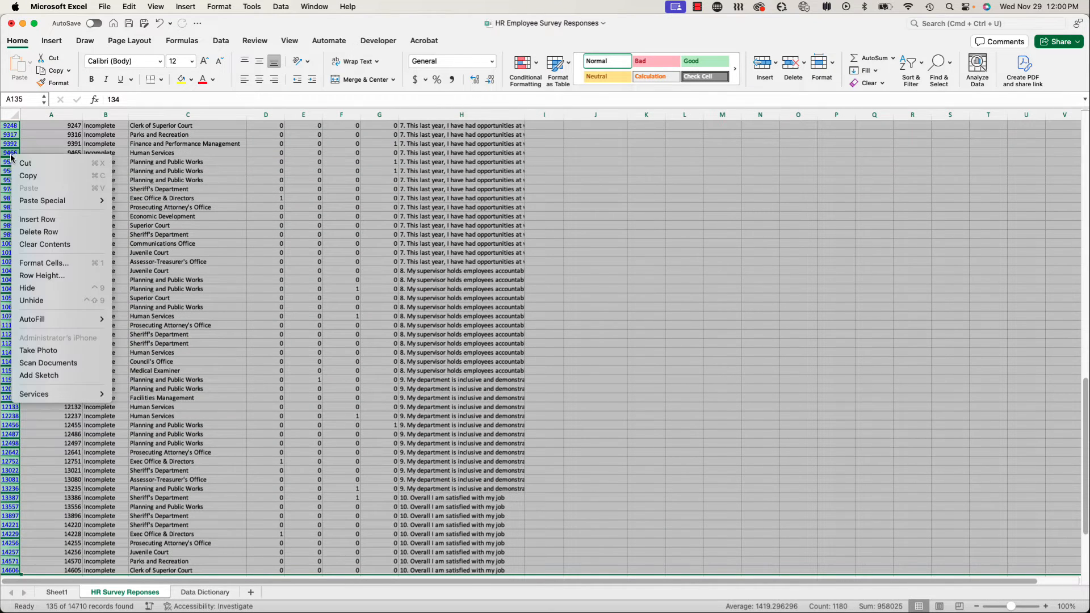
pyautogui.click(34, 228)
pyautogui.click(450, 207)
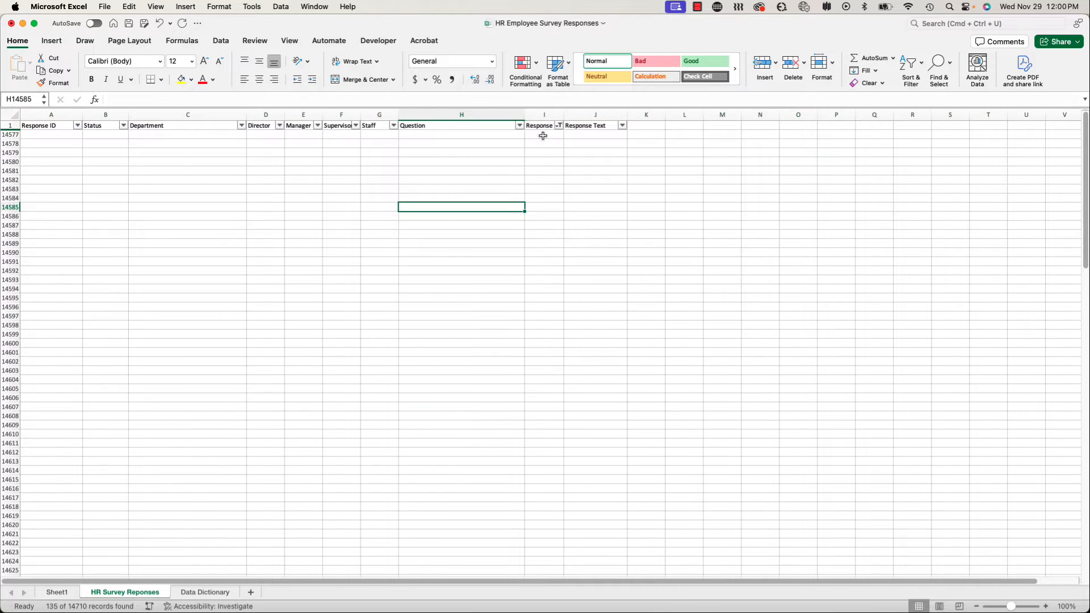
pyautogui.click(560, 126)
pyautogui.click(594, 258)
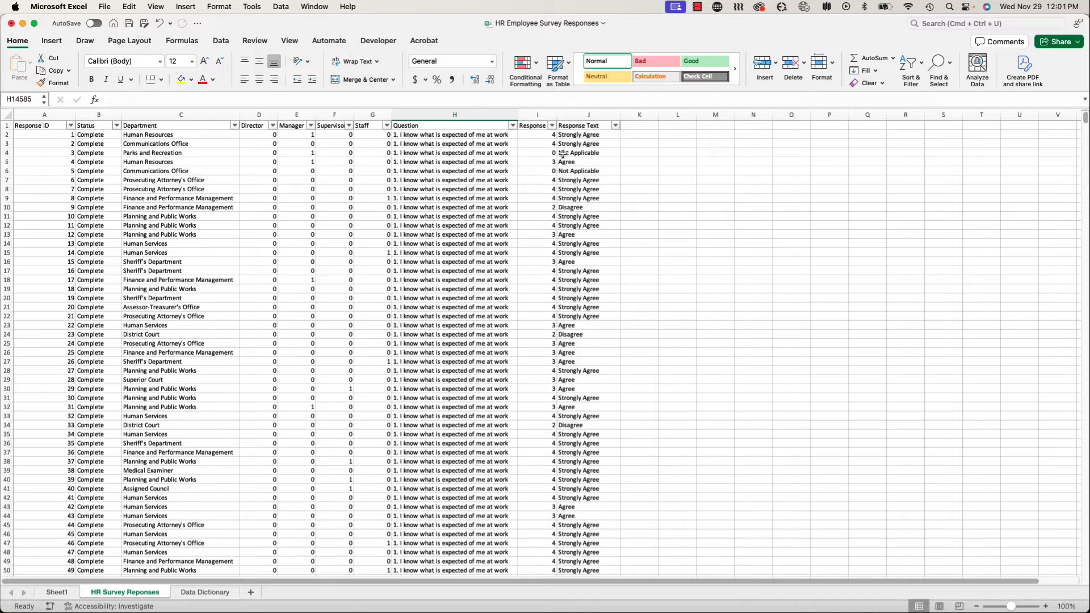
# Check the distinct values listed in the Response Text and Status column filters.
pyautogui.click(616, 127)
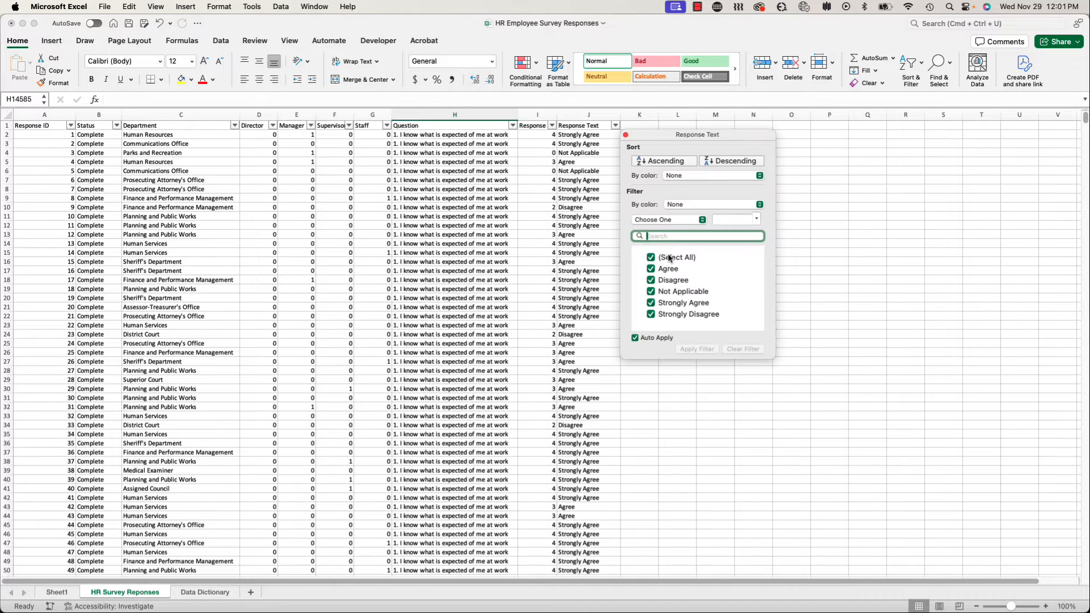
pyautogui.click(117, 125)
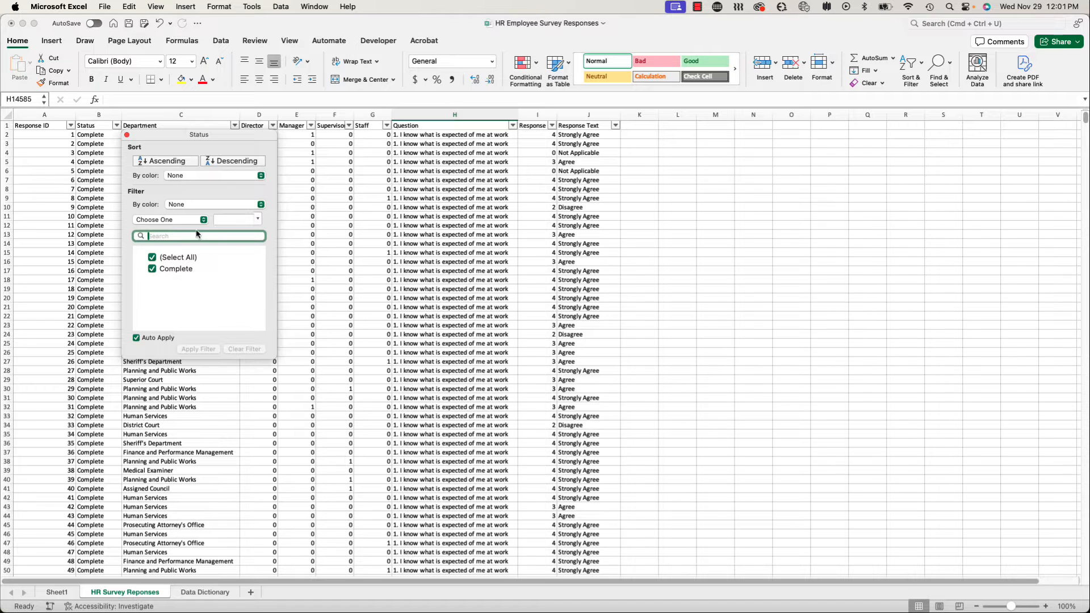
pyautogui.click(127, 135)
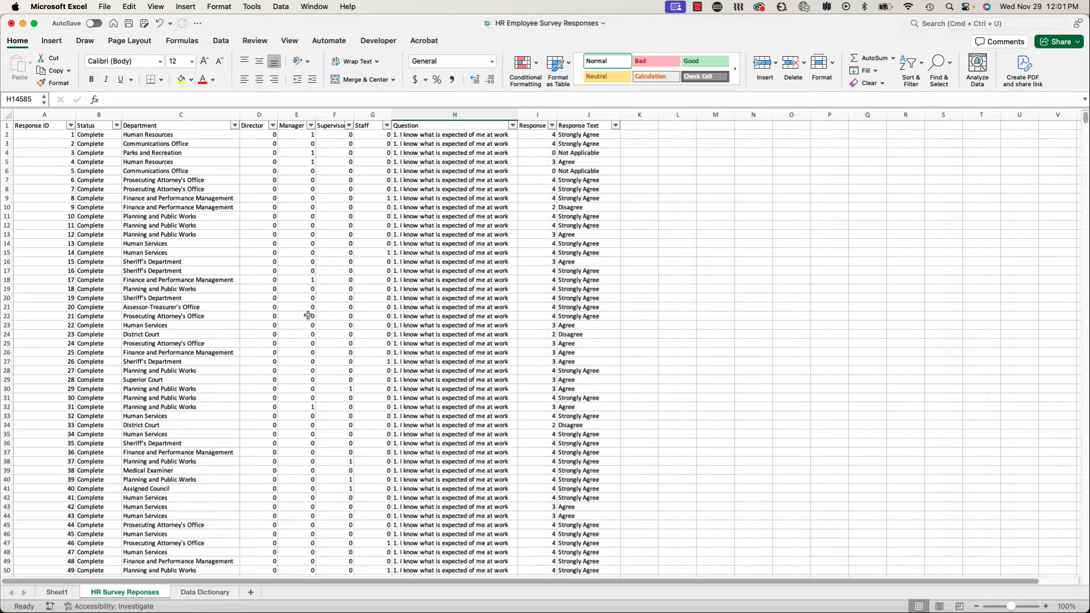
# Add a new worksheet and enter the header Question in cell A1.
pyautogui.click(251, 593)
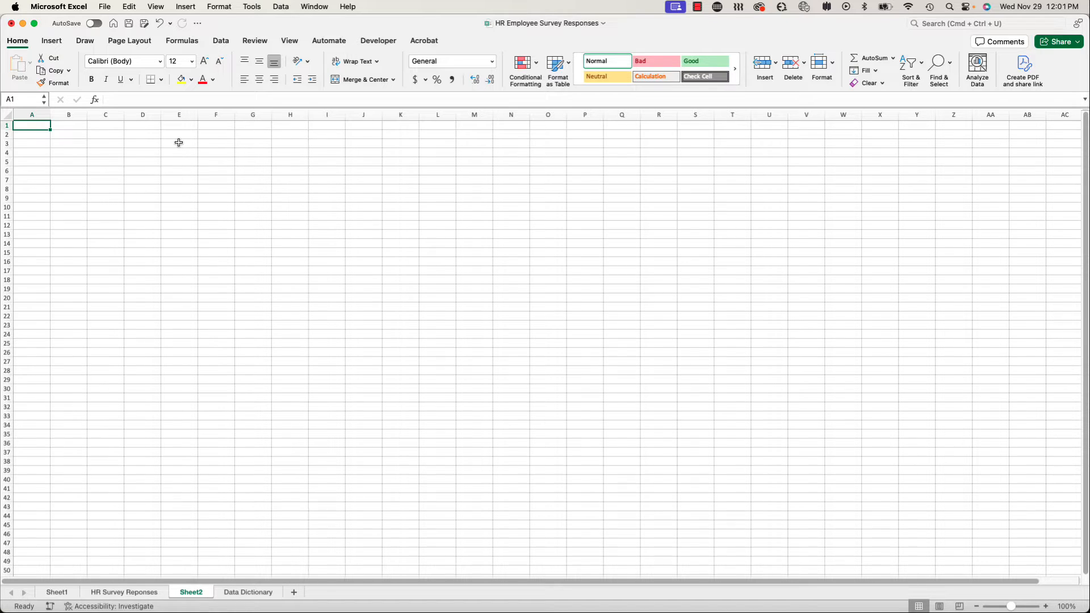
pyautogui.write('Ques')
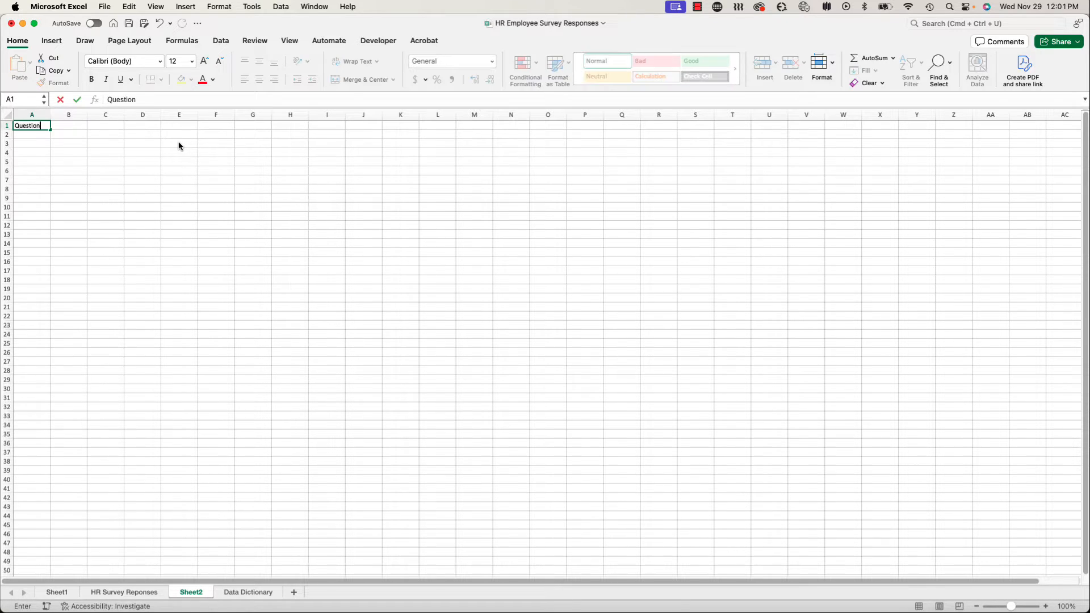
pyautogui.write('tion')
pyautogui.press('Return')
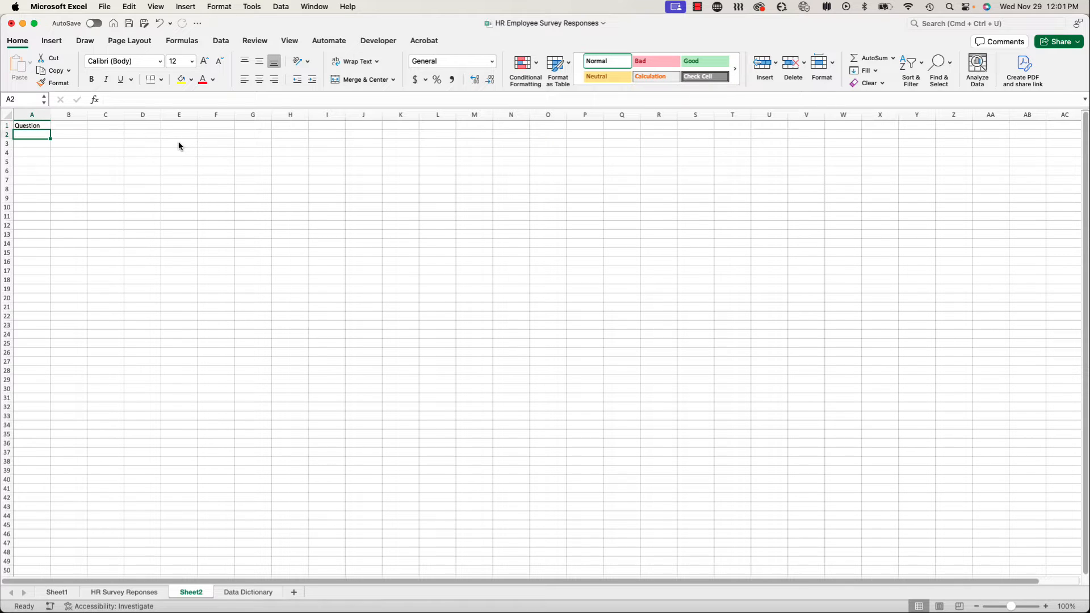
# Enter the headers 1, 2, 3, 4 and AVG in cells B1 through F1.
pyautogui.click(79, 125)
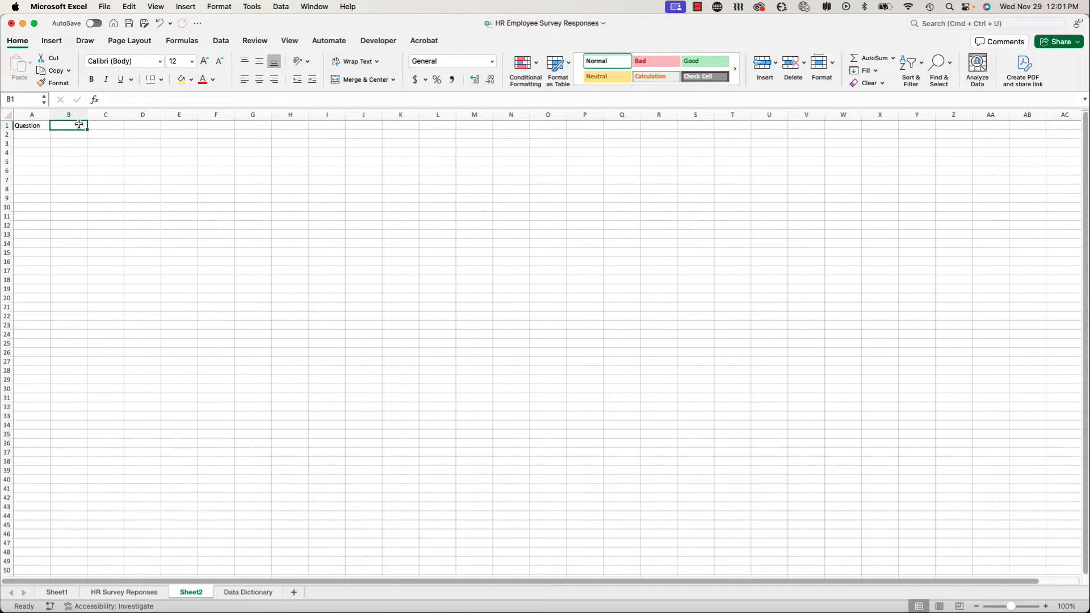
pyautogui.write('1')
pyautogui.press('Tab')
pyautogui.write('2')
pyautogui.press('Tab')
pyautogui.write('3')
pyautogui.press('Tab')
pyautogui.write('4')
pyautogui.press('Tab')
pyautogui.write('AVG')
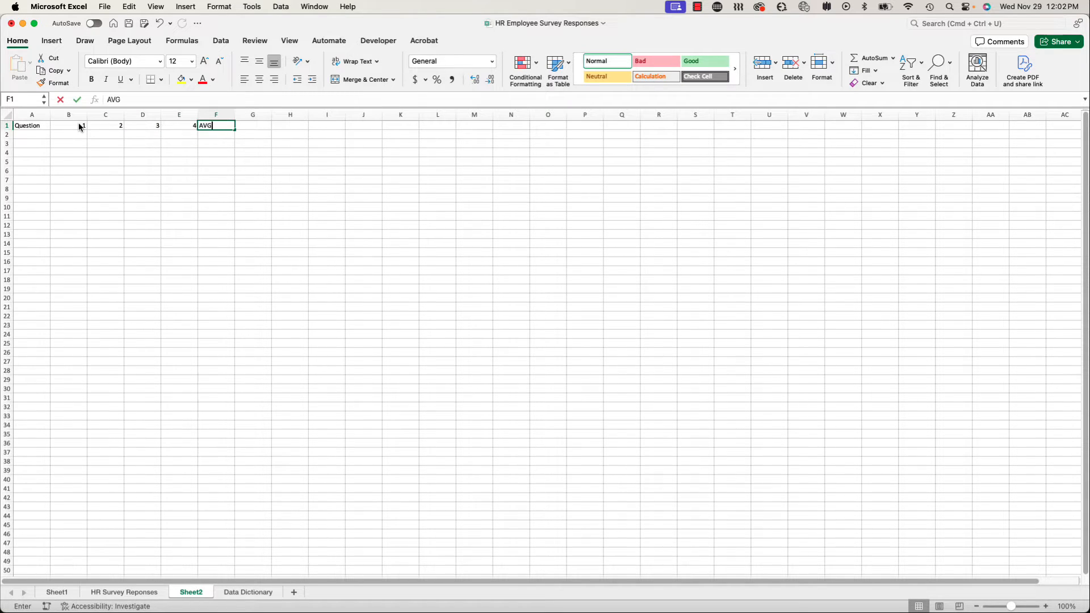
pyautogui.press('Return')
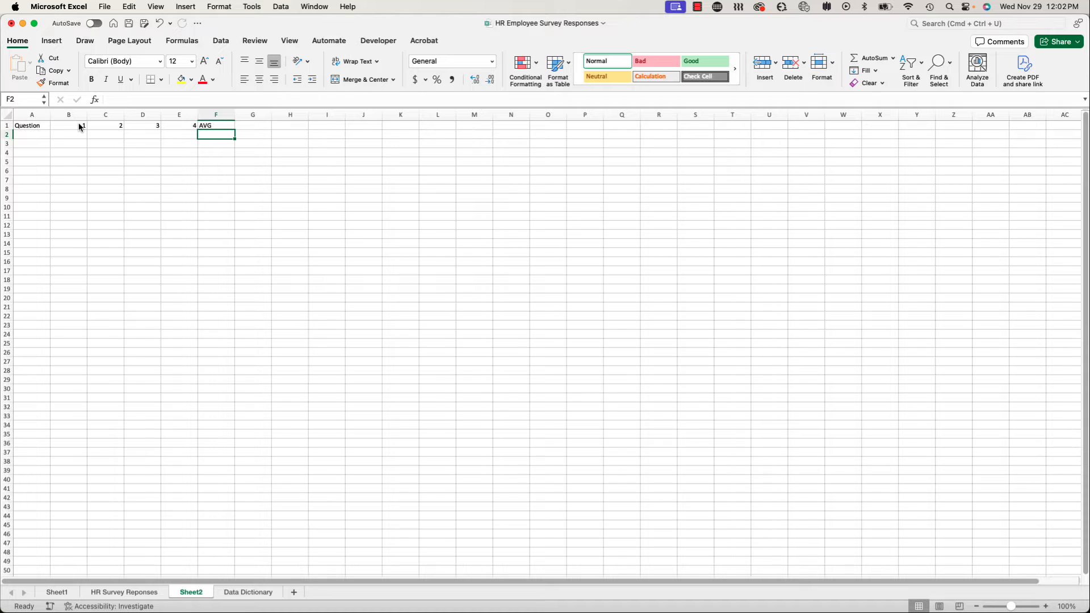
# List the distinct survey questions from cell A2 with =UNIQUE('HR Survey Reponses'!H2:H14576).
pyautogui.click(23, 136)
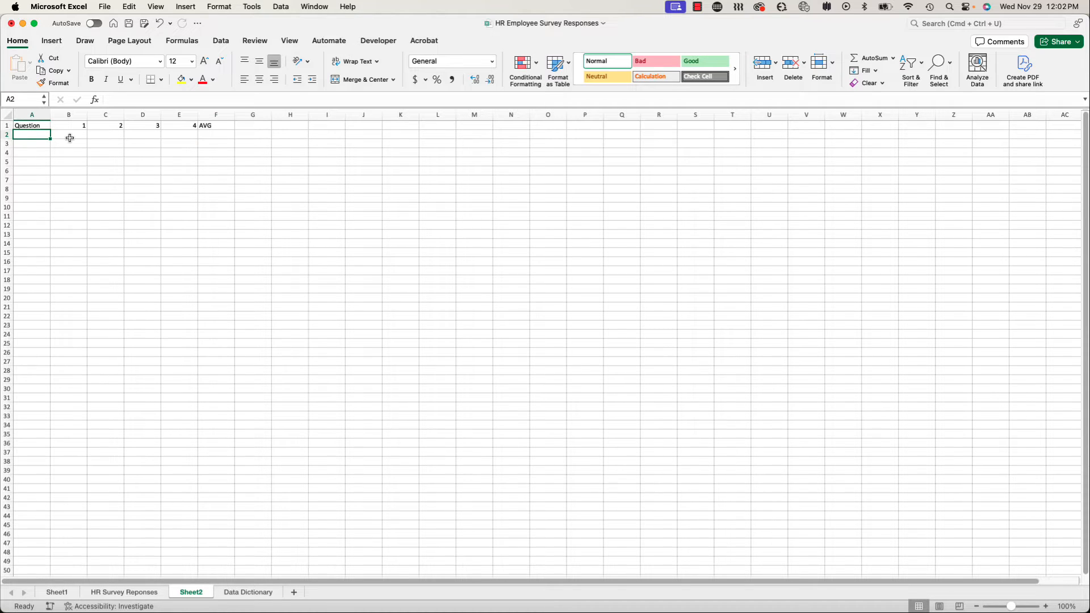
pyautogui.write('=')
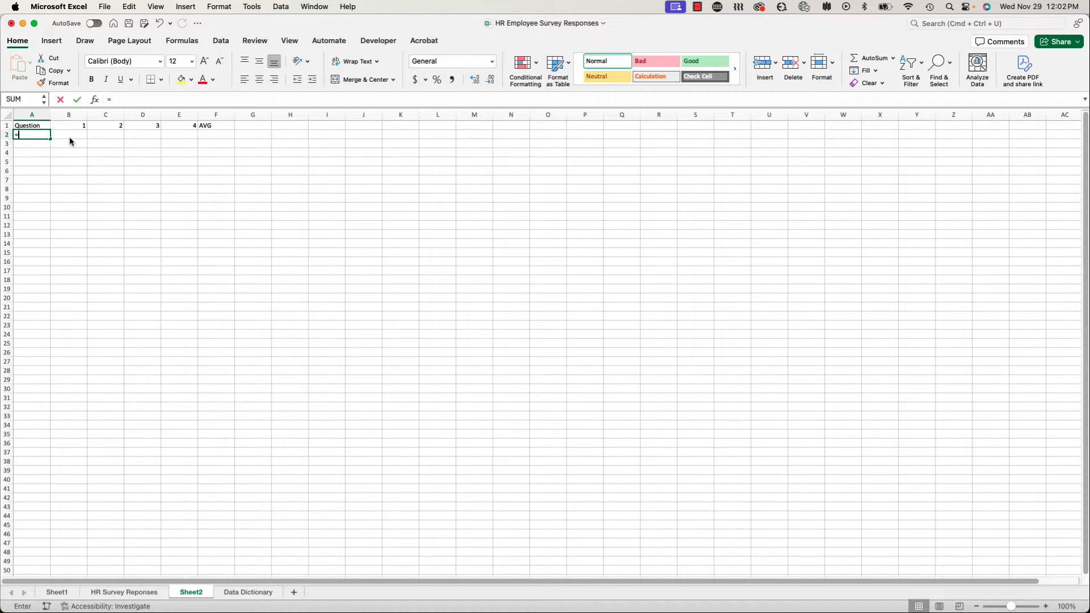
pyautogui.write('UNIQUE(')
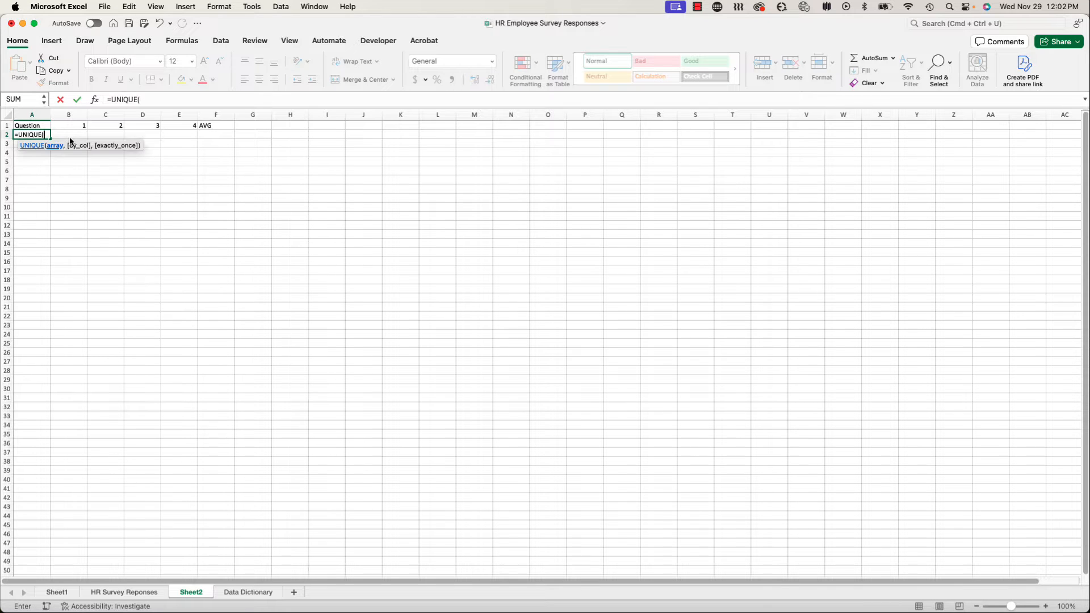
pyautogui.click(133, 592)
pyautogui.click(457, 136)
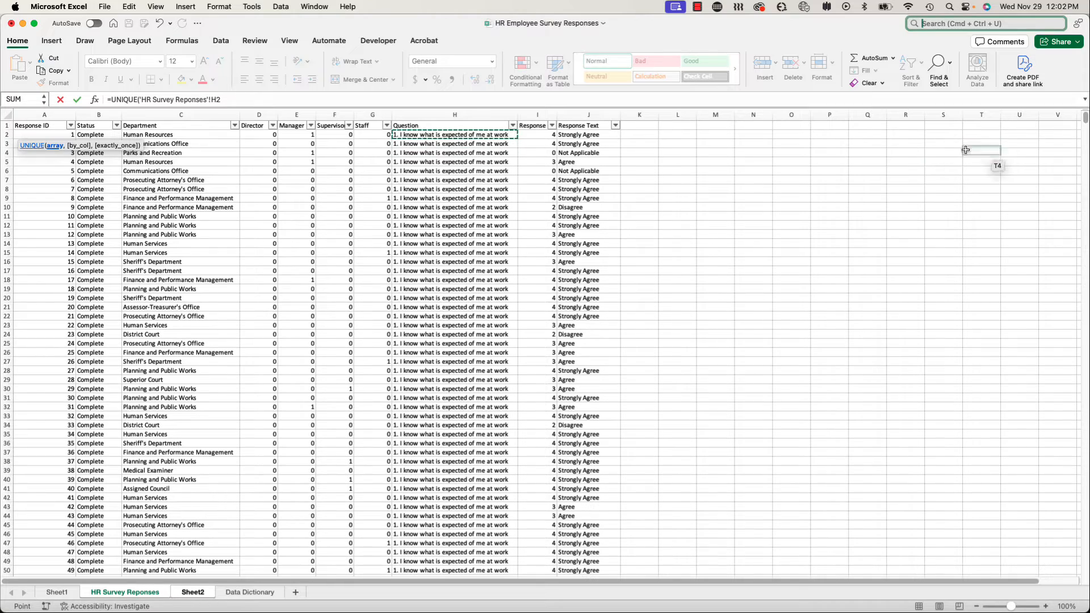
pyautogui.scroll(-10, 1085, 124)
pyautogui.moveTo(1085, 123); pyautogui.dragTo(1083, 577)
pyautogui.scroll(20, 1027, 506)
pyautogui.scroll(5, 1027, 506)
pyautogui.keyDown('shift'); pyautogui.click(489, 393); pyautogui.keyUp('shift')
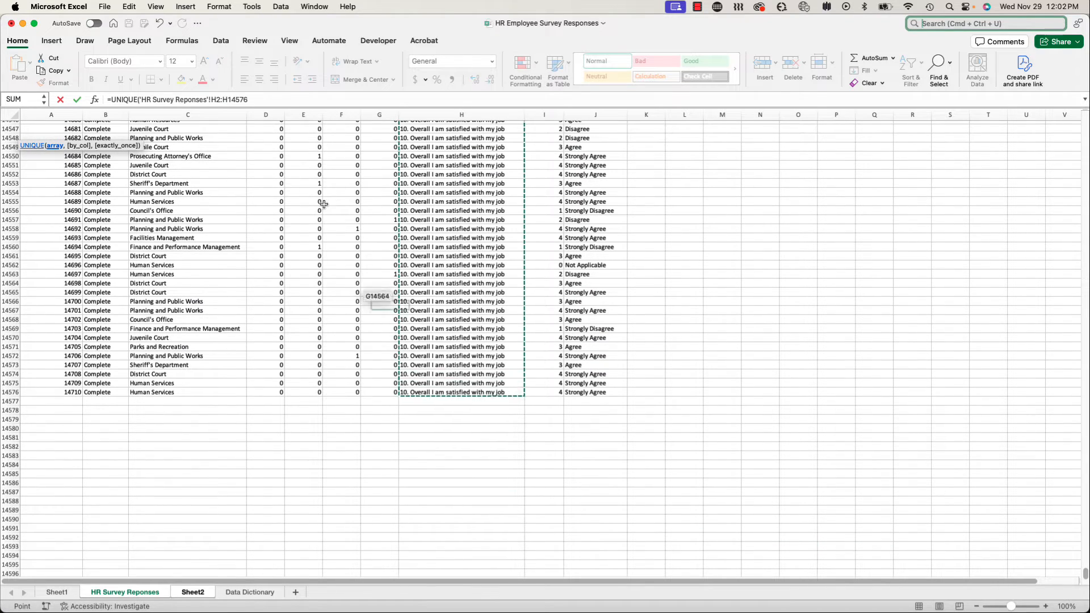
pyautogui.write(')')
pyautogui.press('Return')
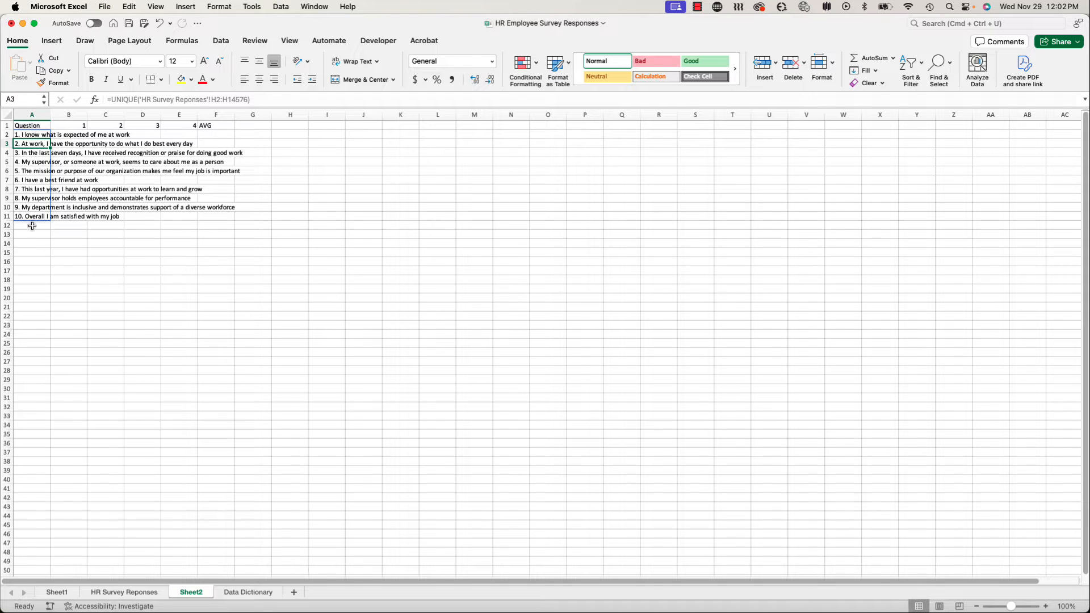
# Widen column A on Sheet2 to fit the full question texts, and review the question and score labels.
pyautogui.click(60, 136)
pyautogui.moveTo(50, 114); pyautogui.dragTo(263, 114)
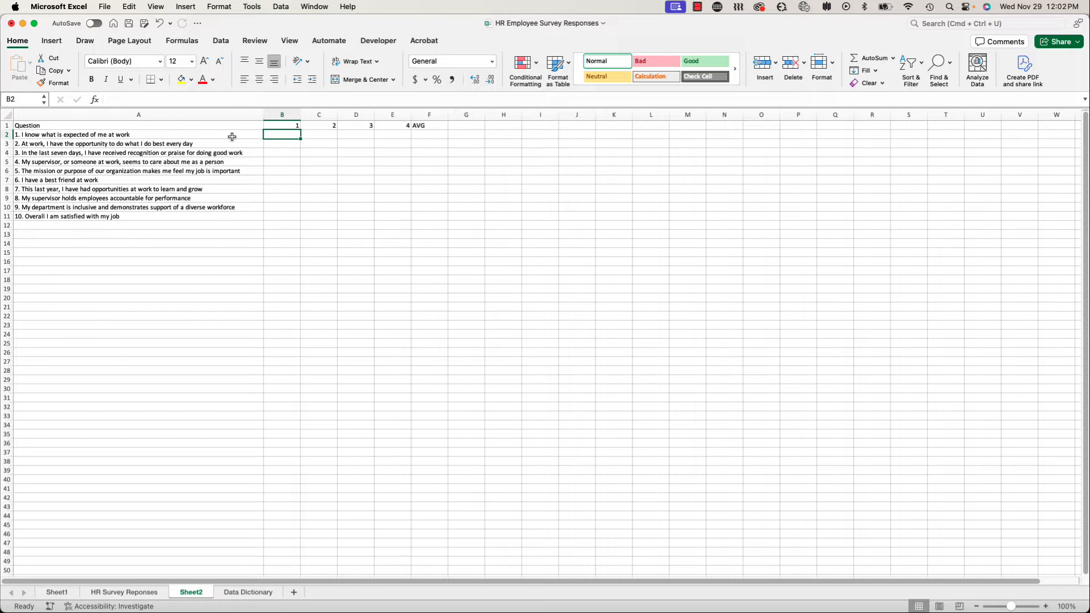
pyautogui.click(118, 135)
pyautogui.click(116, 144)
pyautogui.click(114, 153)
pyautogui.click(283, 123)
# Begin a COUNTIFS formula in B2 with 'HR Survey Reponses'!I:I as the first criteria range and Sheet2!B1 as its criterion.
pyautogui.click(284, 135)
pyautogui.write('=')
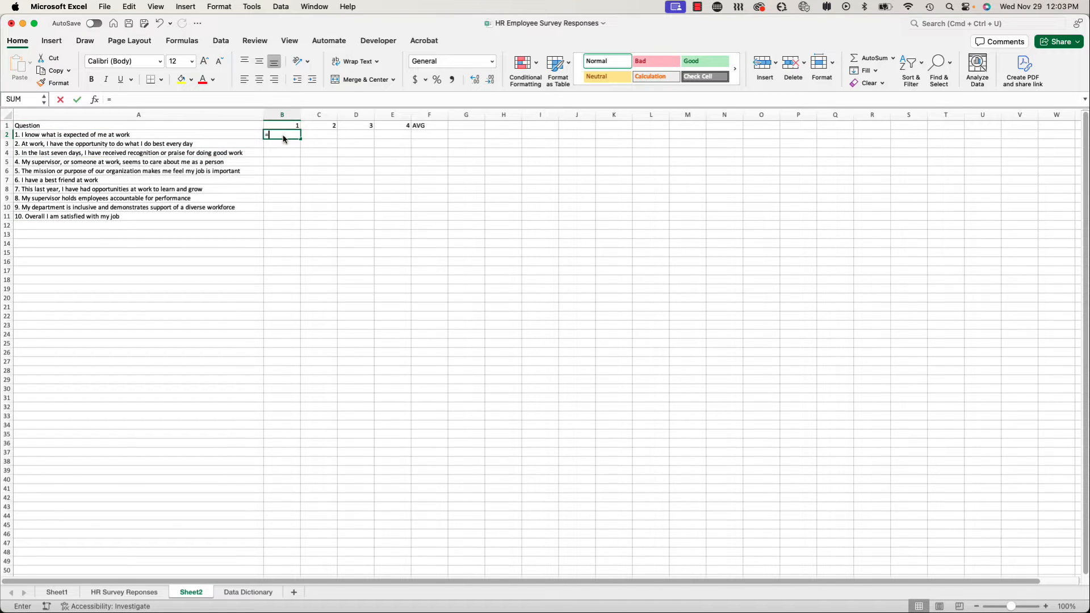
pyautogui.write('COUNTIFS(')
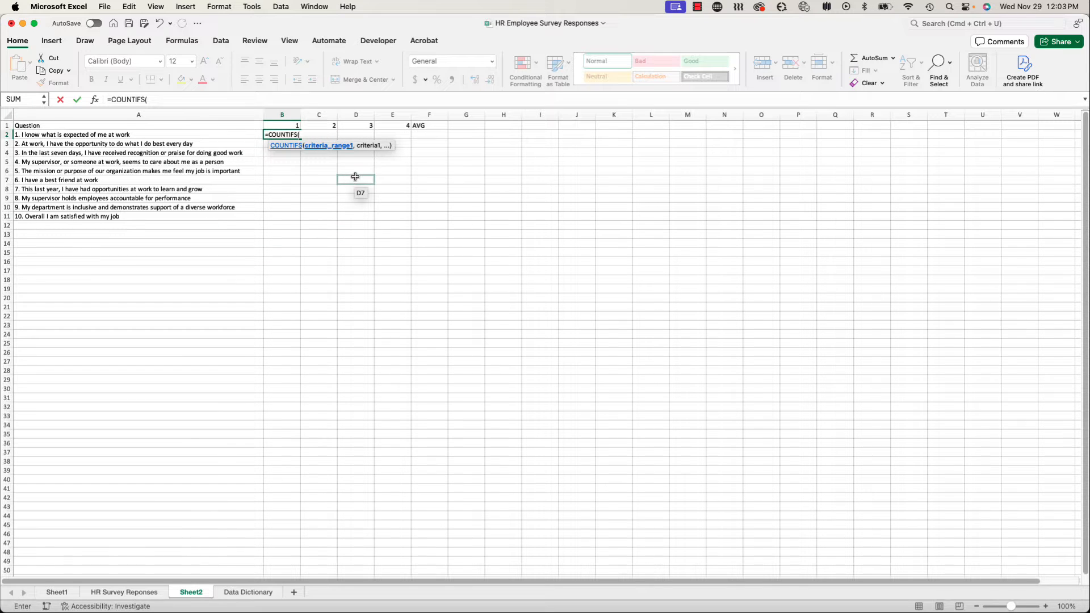
pyautogui.scroll(-2, 350, 156)
pyautogui.scroll(2, 346, 176)
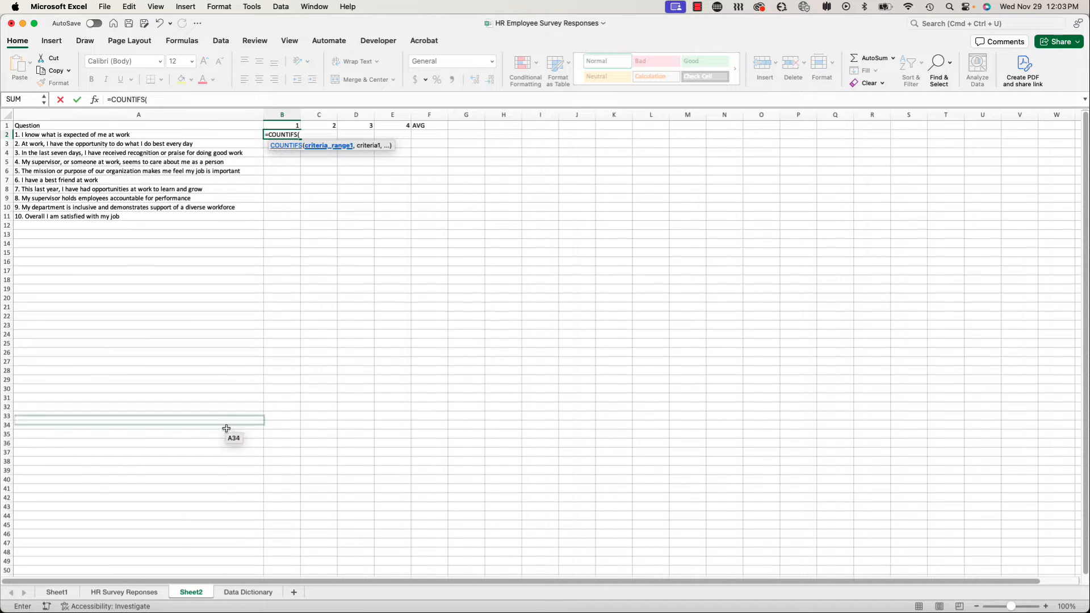
pyautogui.click(126, 593)
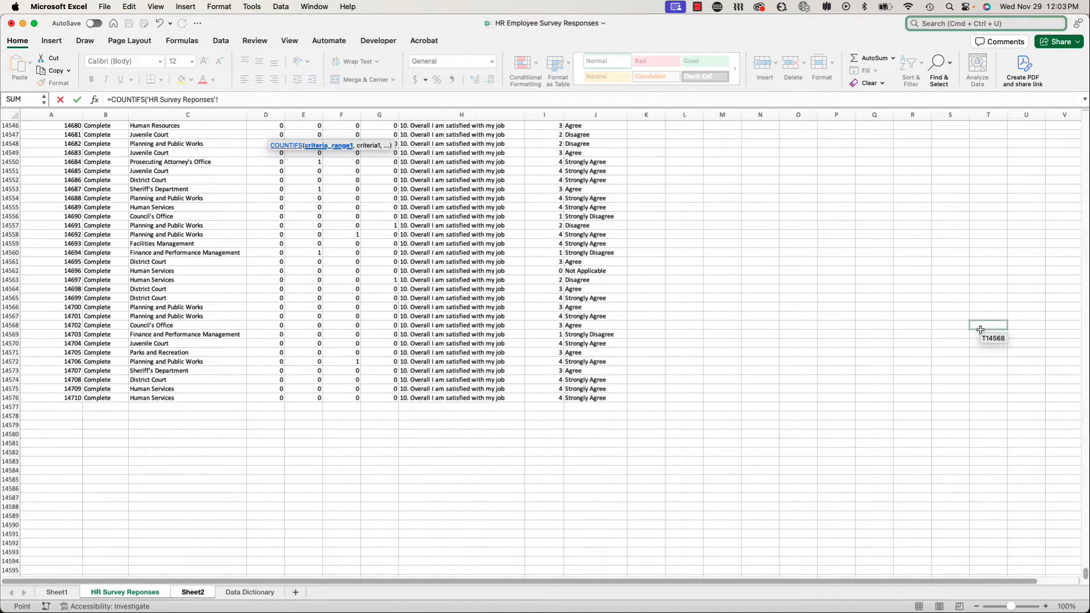
pyautogui.moveTo(1087, 577); pyautogui.dragTo(1086, 136)
pyautogui.scroll(20, 937, 170)
pyautogui.scroll(20, 564, 155)
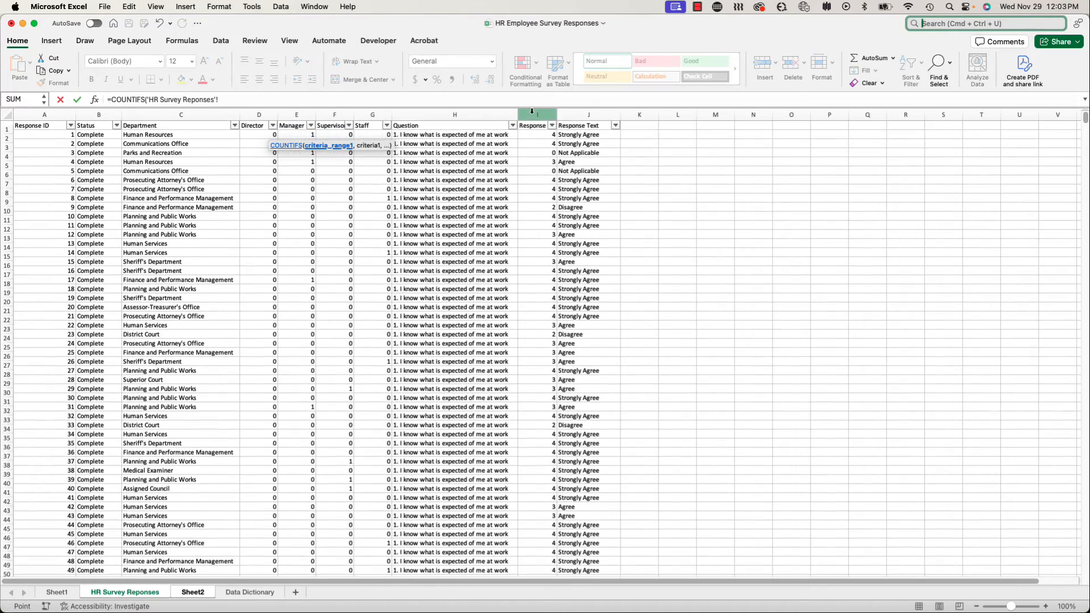
pyautogui.click(537, 115)
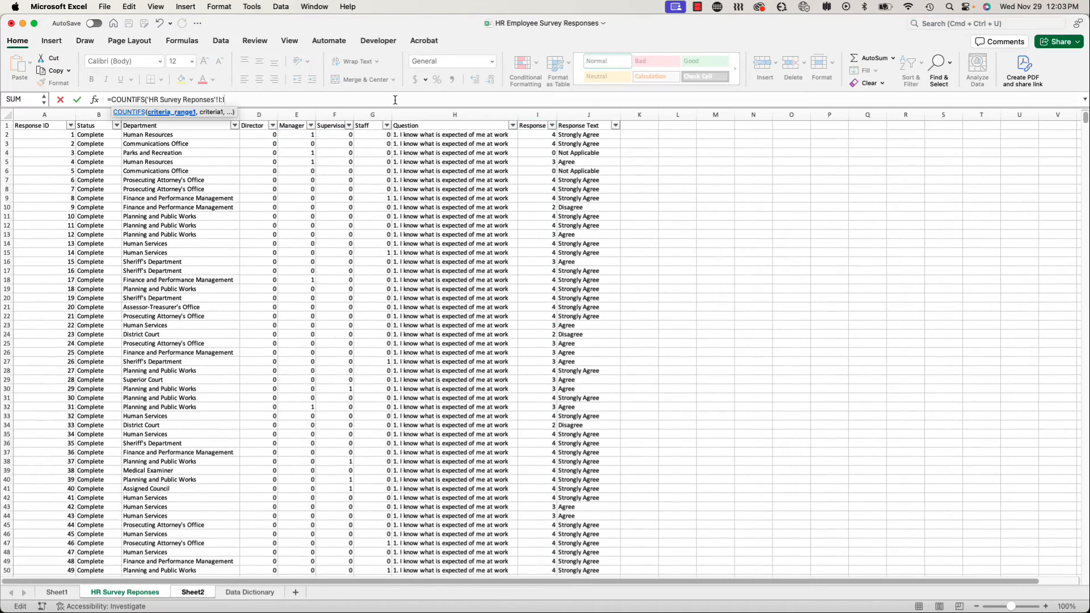
pyautogui.write(',')
pyautogui.click(193, 592)
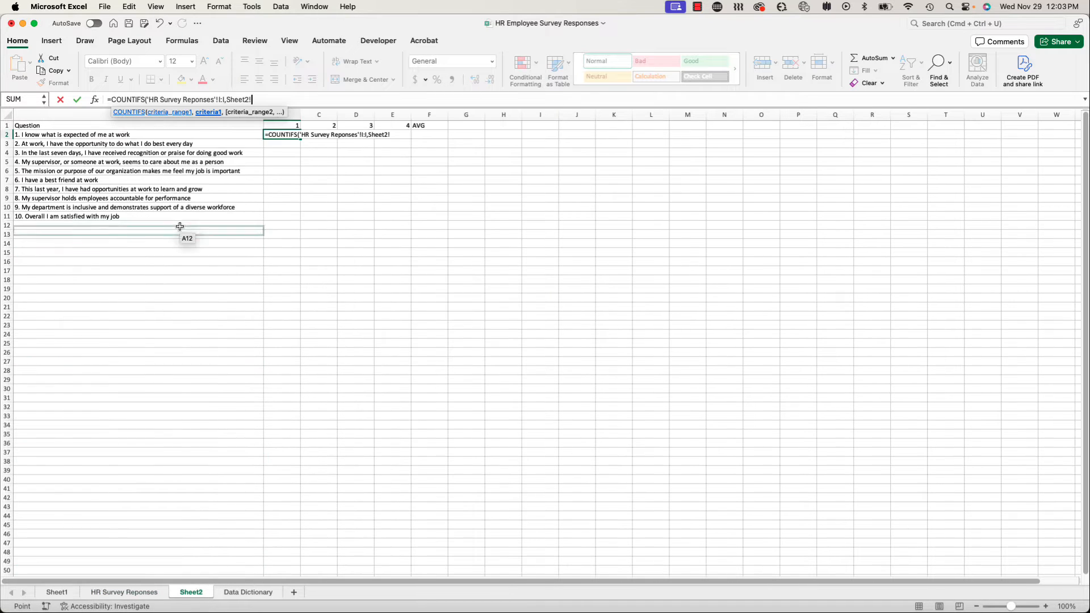
pyautogui.click(285, 125)
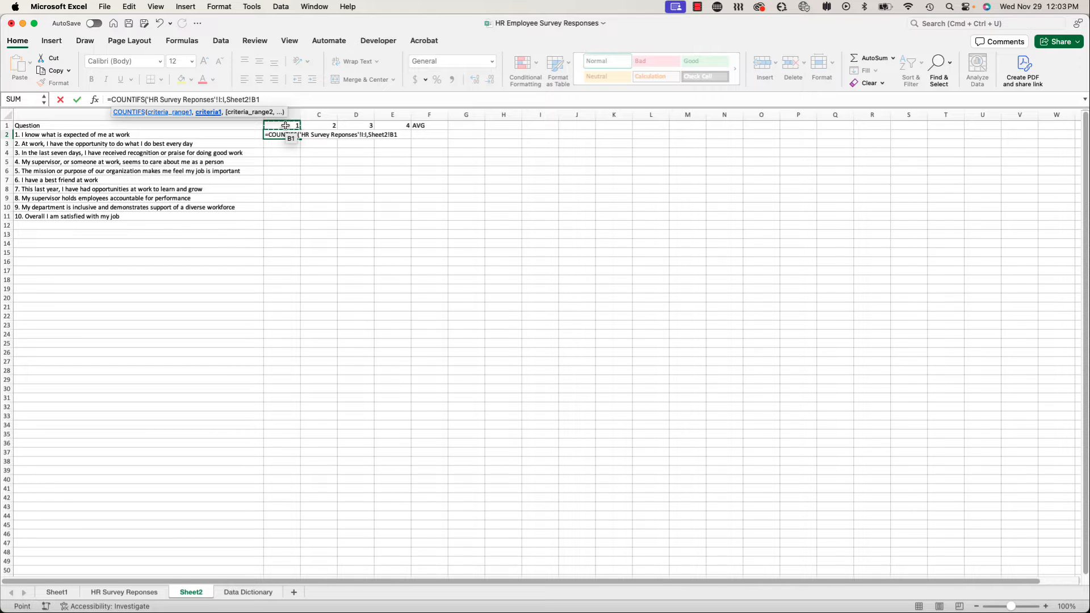
# Add 'HR Survey Reponses'!H:H with criterion Sheet2!A2 as the second criteria pair and close the COUNTIFS formula.
pyautogui.write(',')
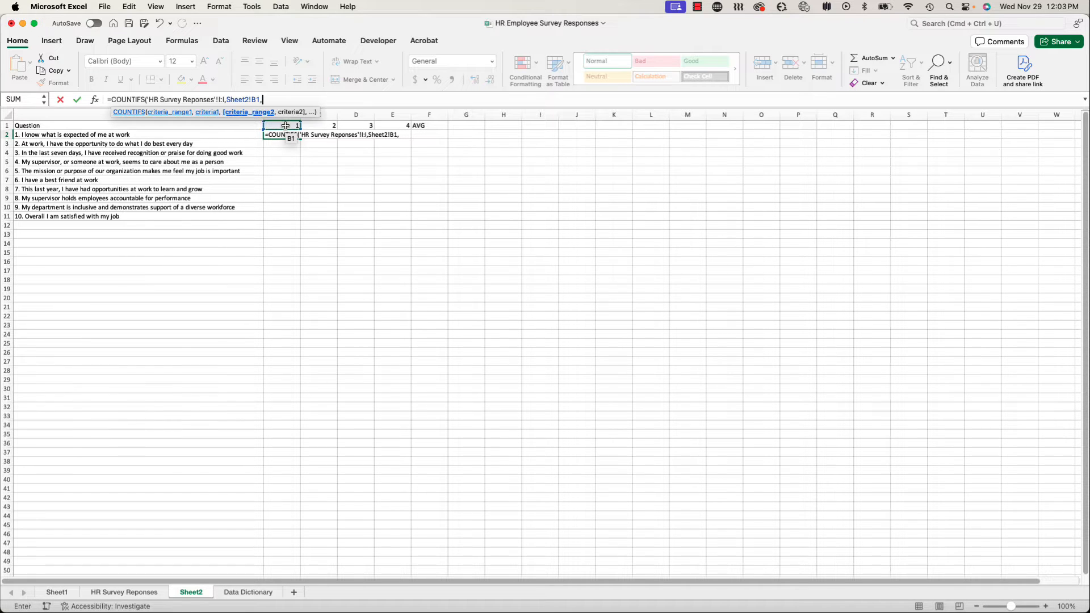
pyautogui.click(142, 592)
pyautogui.click(439, 115)
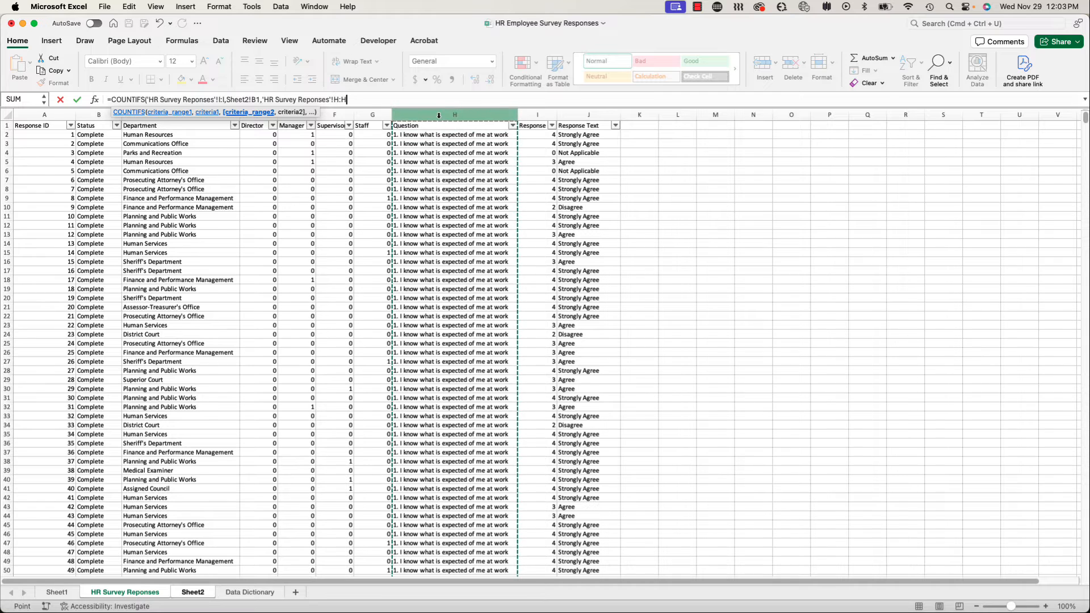
pyautogui.write(',')
pyautogui.click(192, 592)
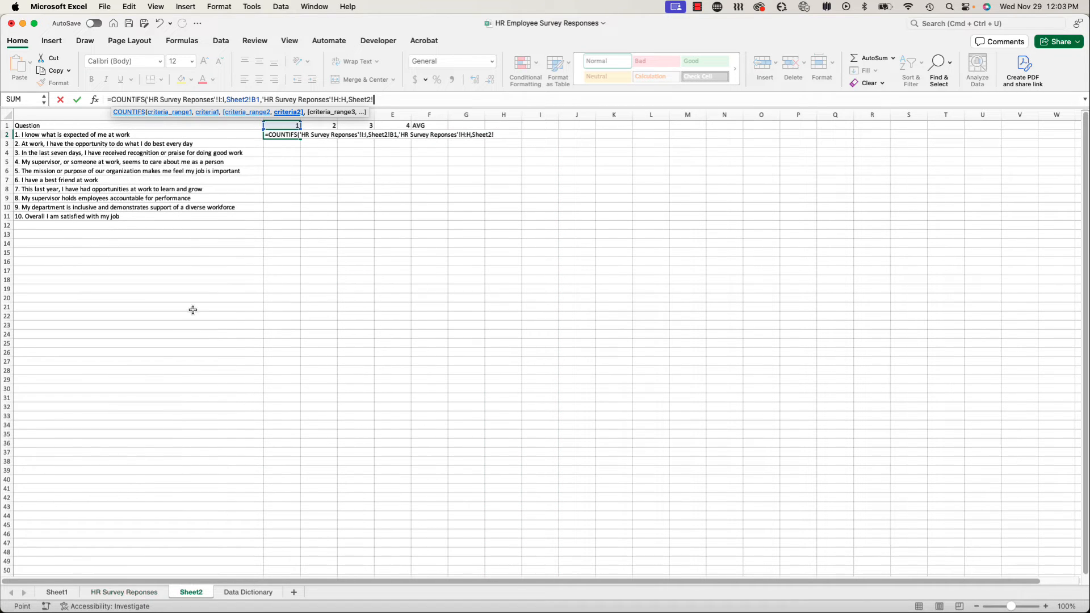
pyautogui.press('Left')
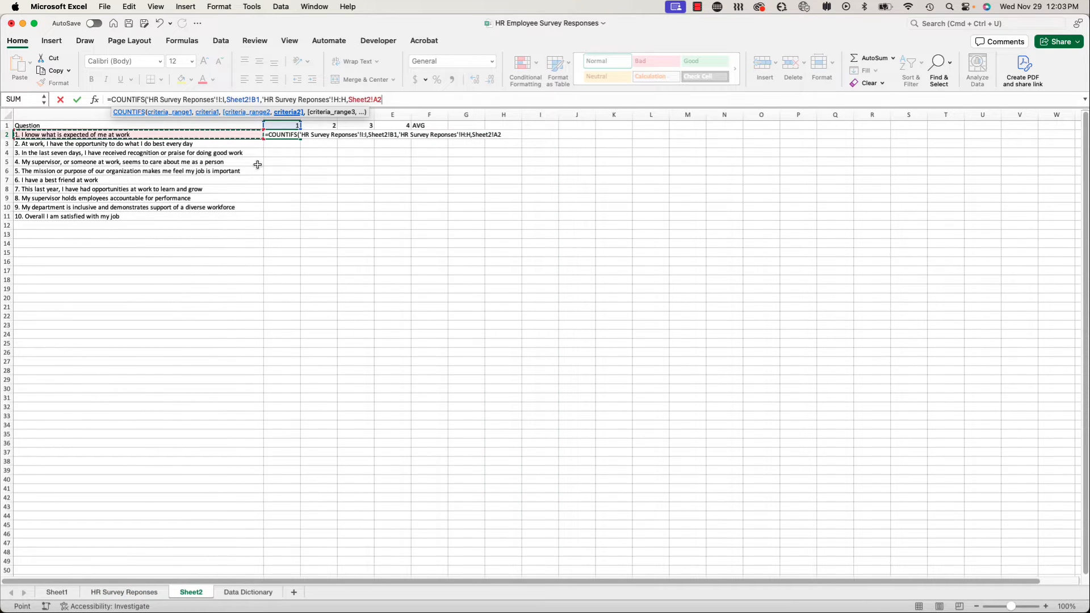
pyautogui.write(')')
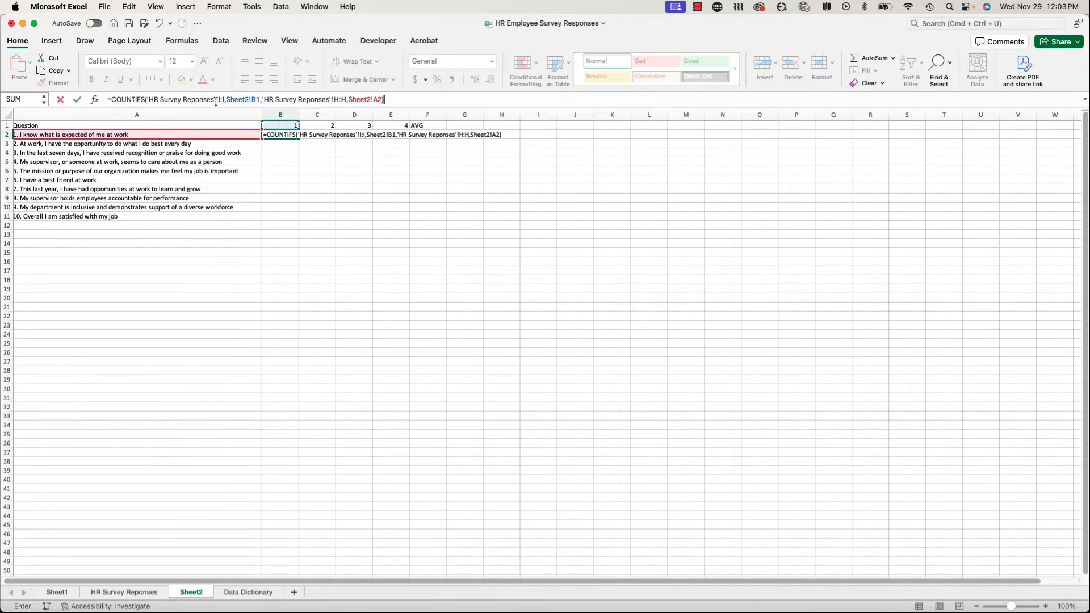
# Lock the COUNTIFS references to $I:$I, B$1 and $H:$H.
pyautogui.click(222, 100)
pyautogui.press('super+t')
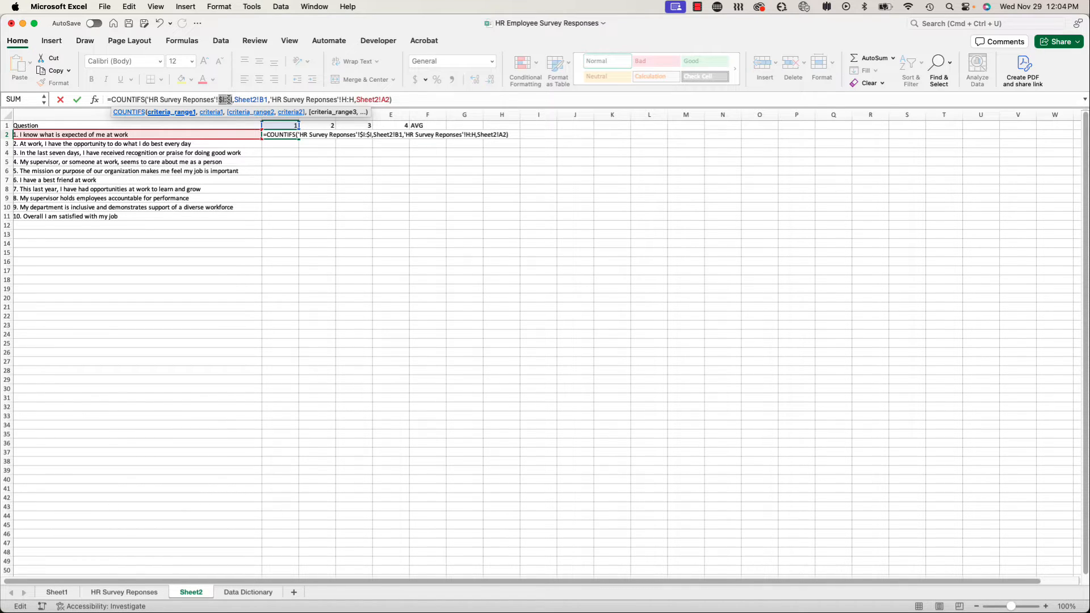
pyautogui.click(265, 100)
pyautogui.press('super+t')
pyautogui.press('super+t')
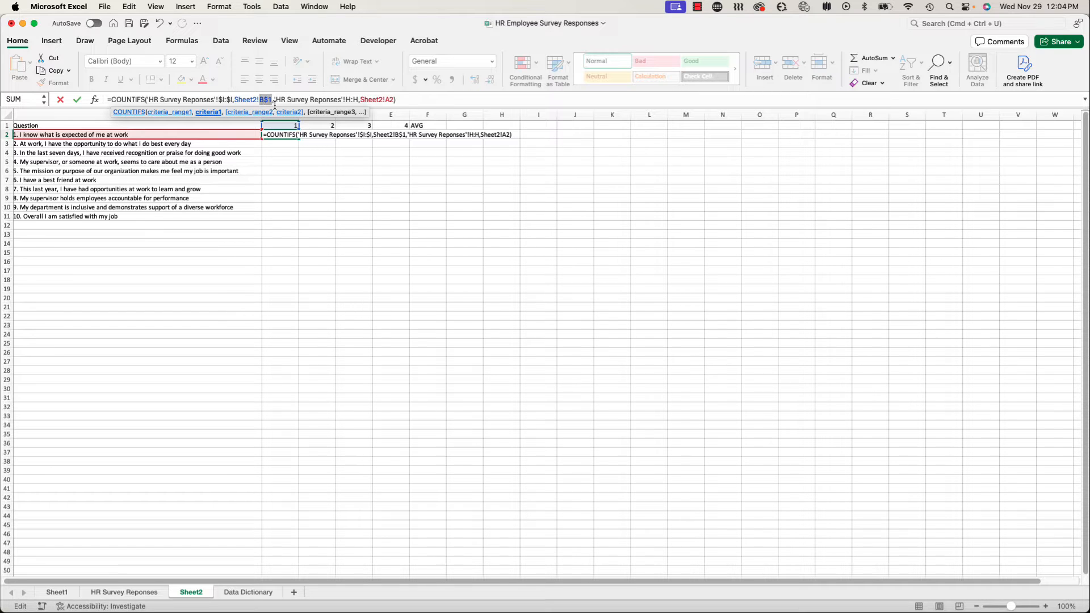
pyautogui.click(350, 99)
pyautogui.press('super+t')
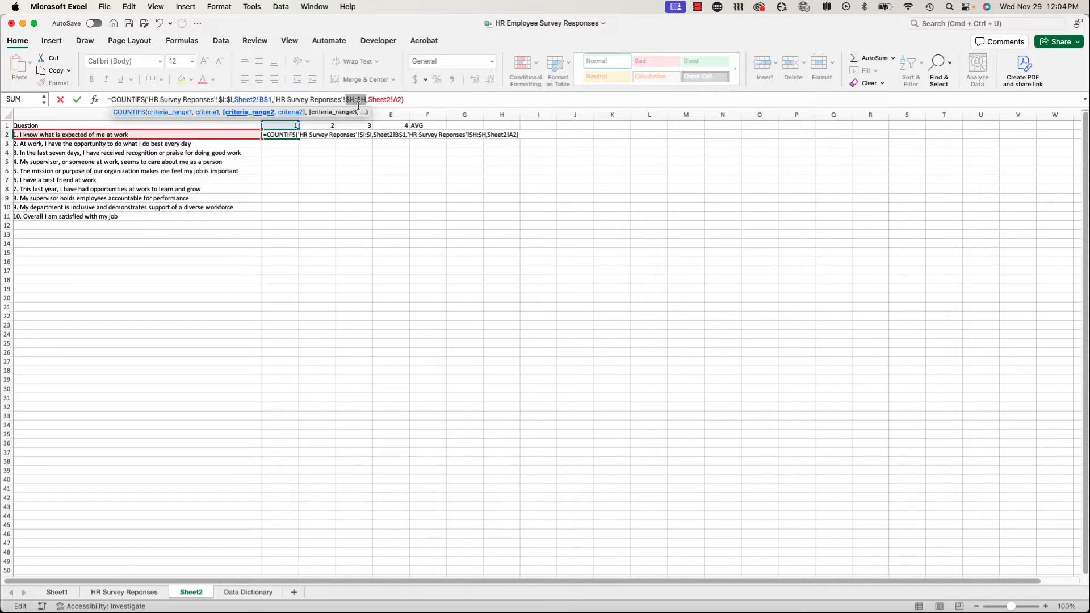
# Lock the question criterion as Sheet2!$A2, enter the COUNTIFS formula and fill it across B2:E11.
pyautogui.click(397, 99)
pyautogui.press('super+t')
pyautogui.press('super+t')
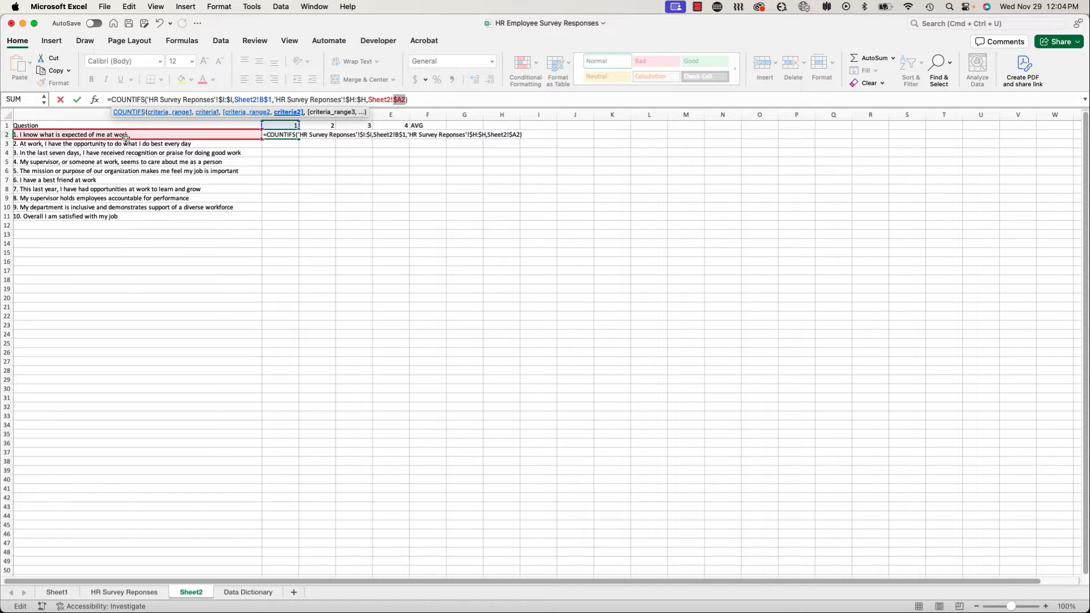
pyautogui.click(410, 100)
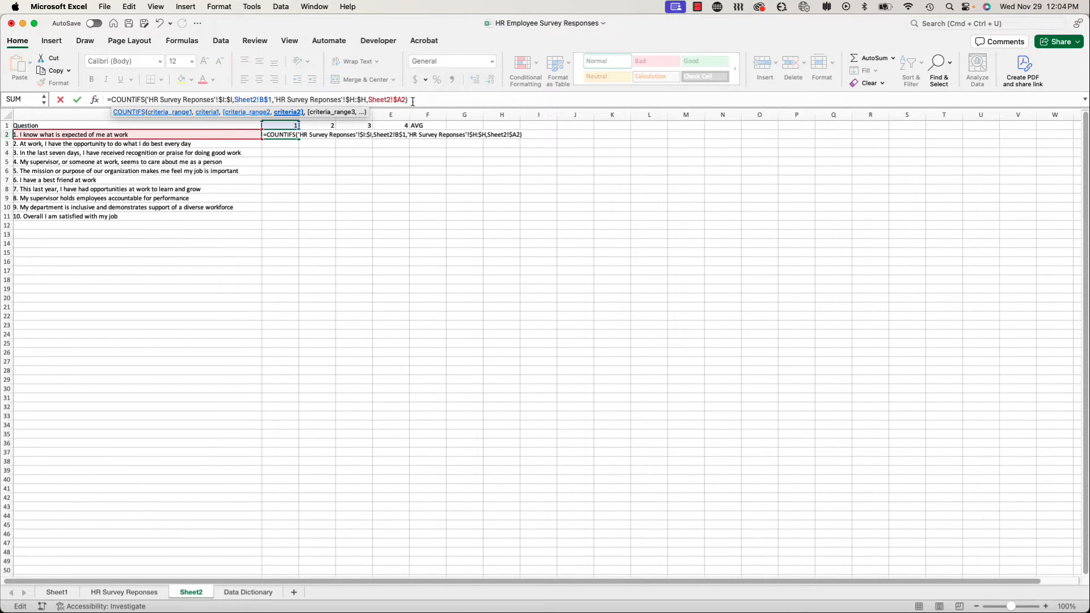
pyautogui.press('Return')
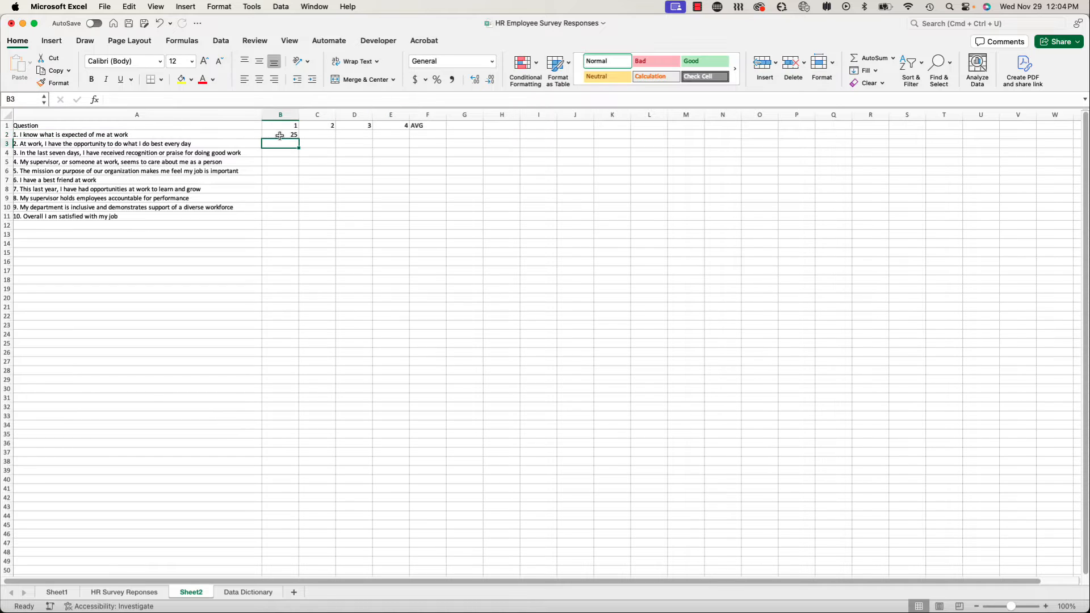
pyautogui.click(281, 136)
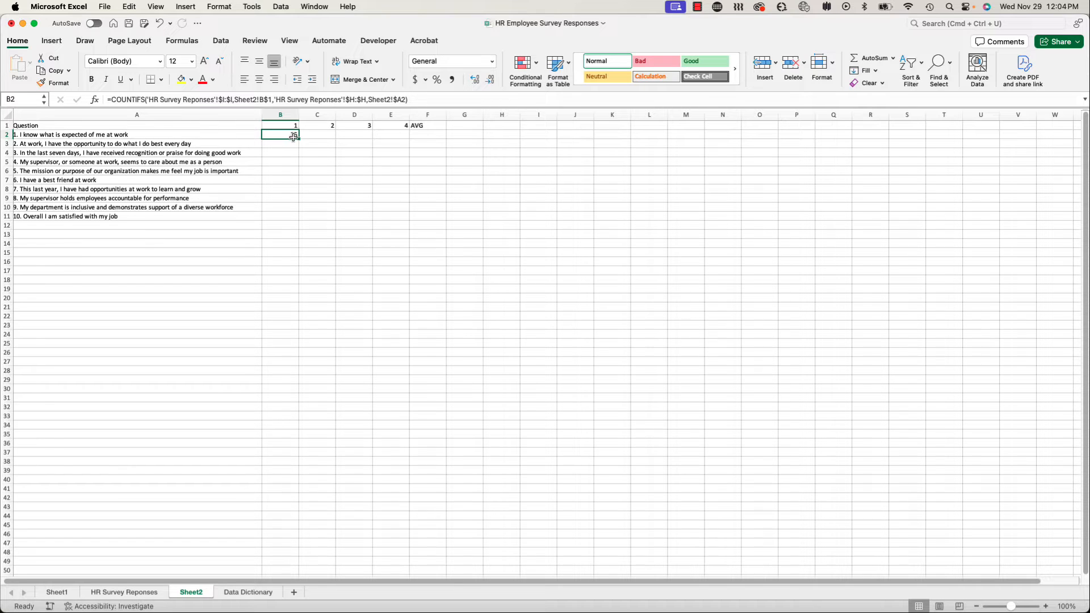
pyautogui.moveTo(296, 138); pyautogui.dragTo(410, 222)
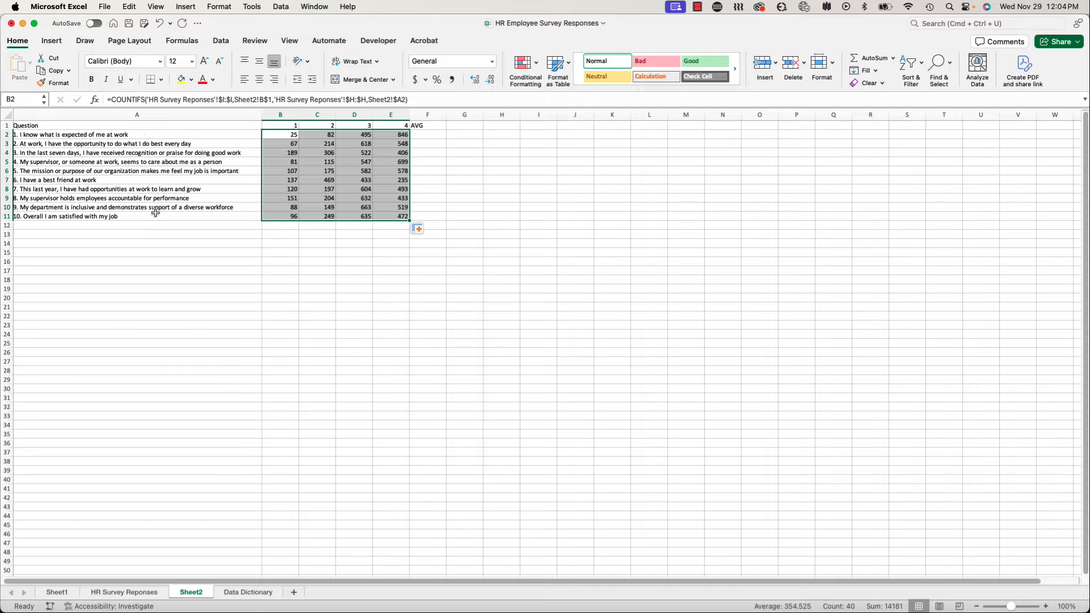
# Build the formula =AVERAGEIFS('HR Survey Reponses'!I:I,'HR Survey Reponses'!H:H,Sheet2!A2) in cell F2.
pyautogui.click(419, 136)
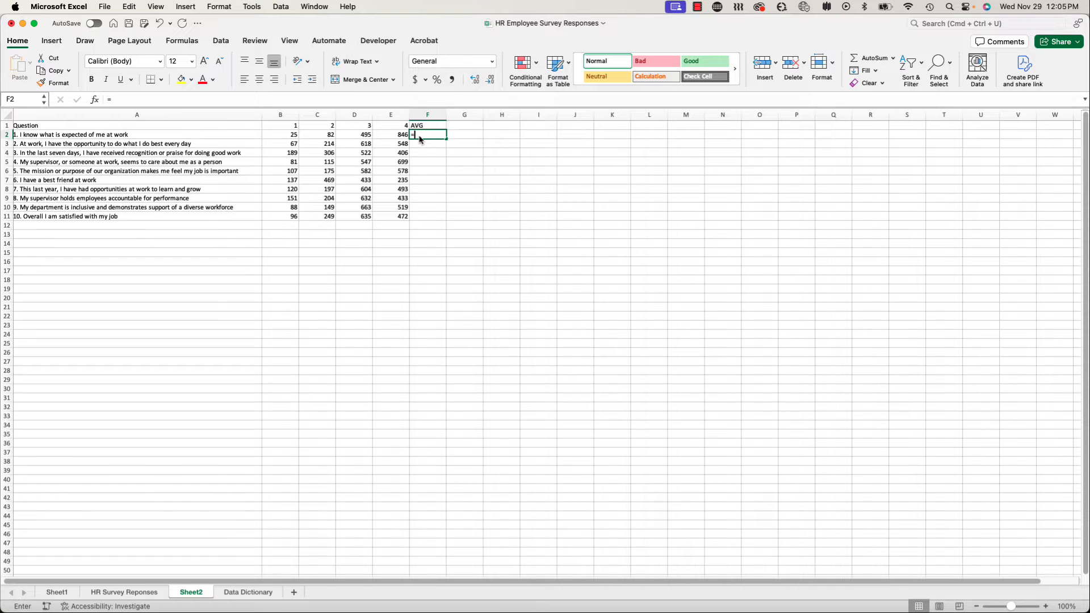
pyautogui.write('=AVERAGEIFS(')
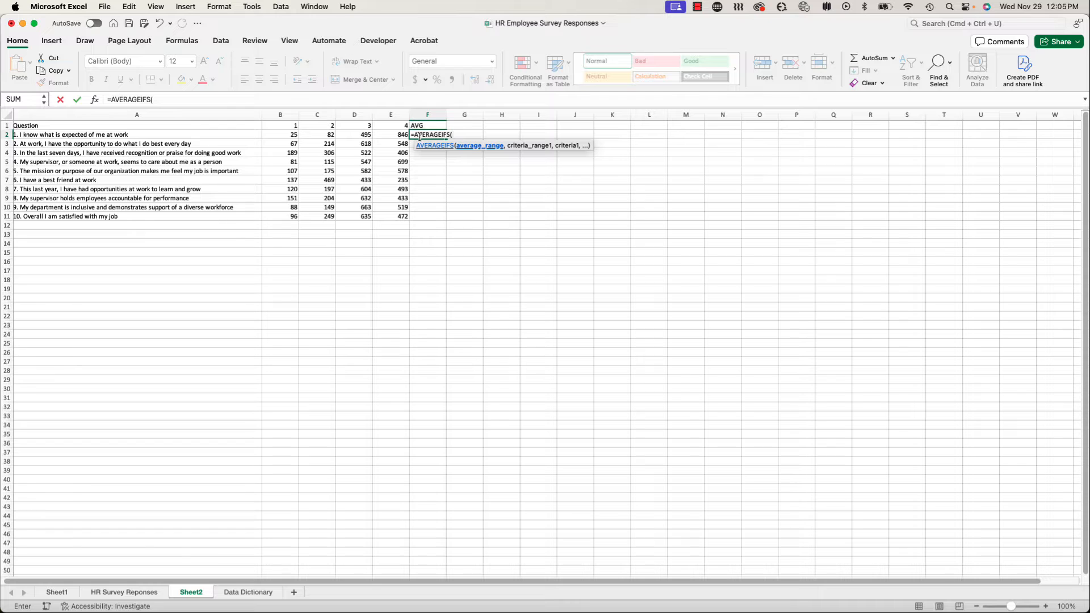
pyautogui.click(136, 593)
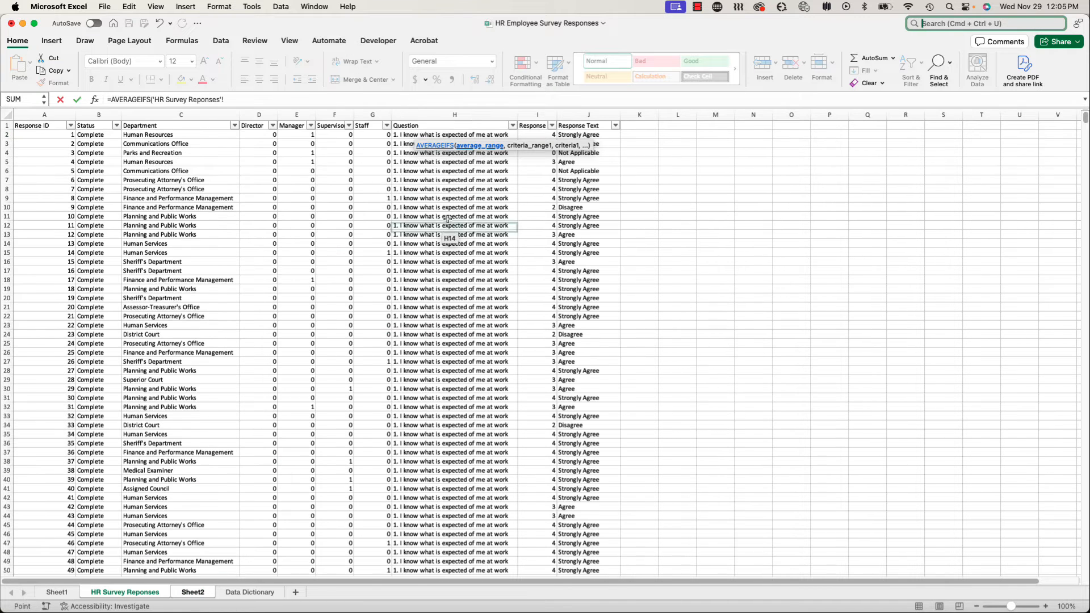
pyautogui.click(539, 116)
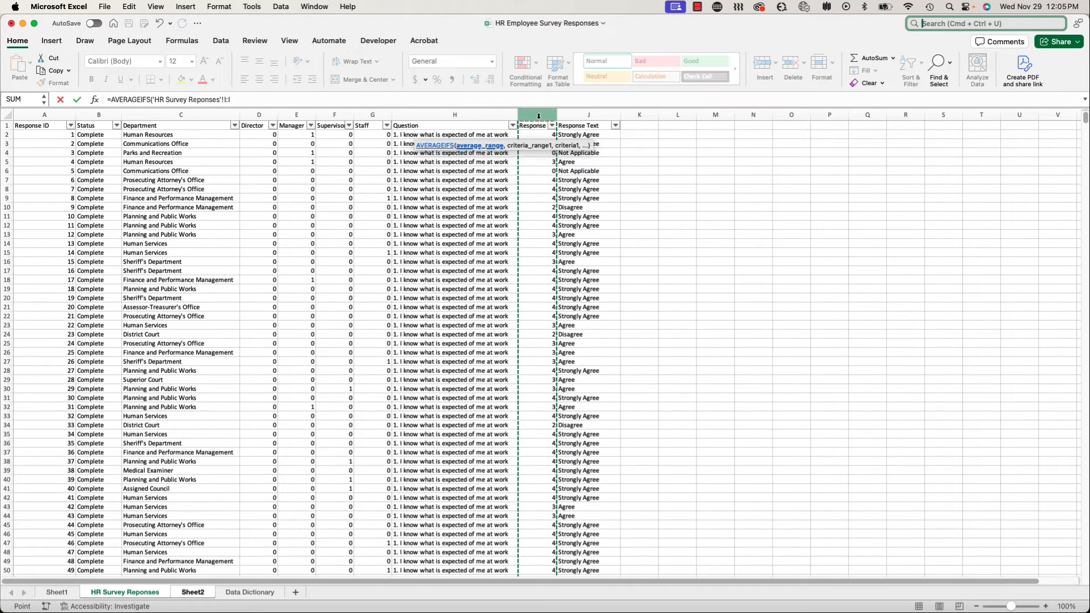
pyautogui.write(',')
pyautogui.click(429, 114)
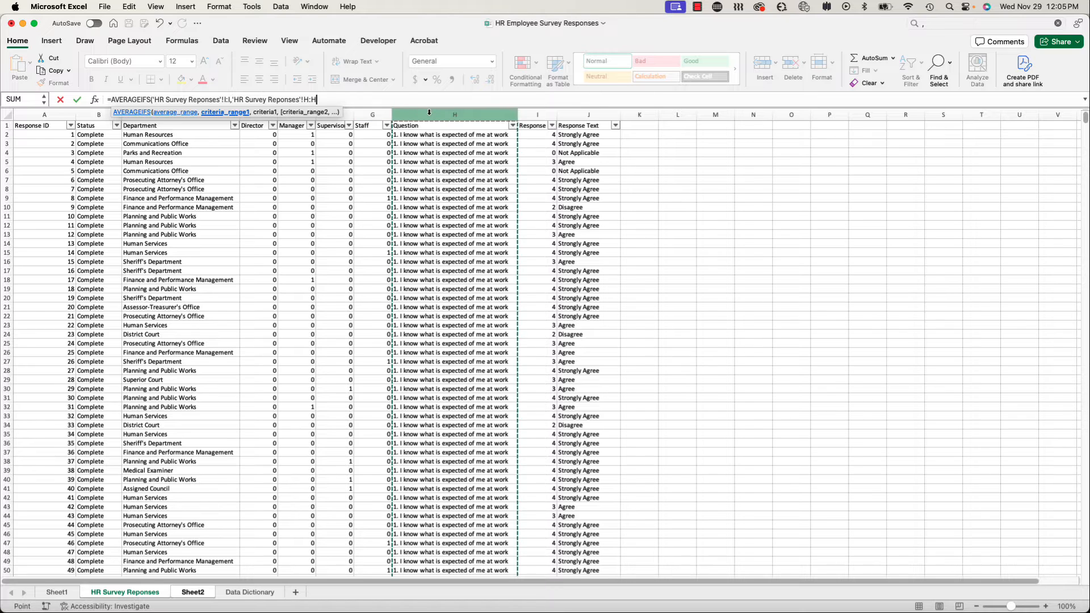
pyautogui.write(',')
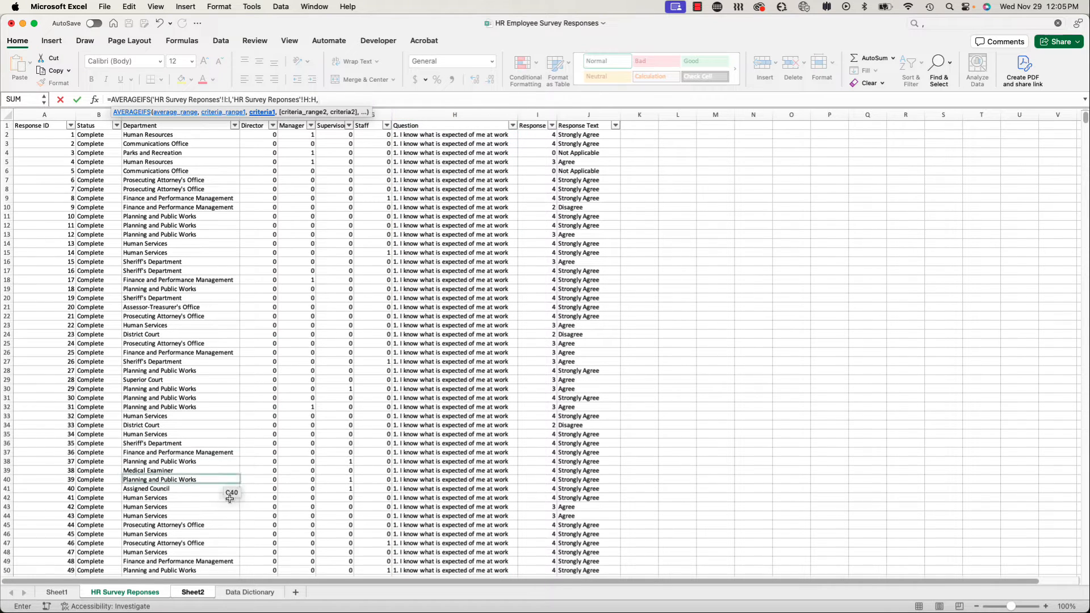
pyautogui.click(193, 592)
pyautogui.click(341, 134)
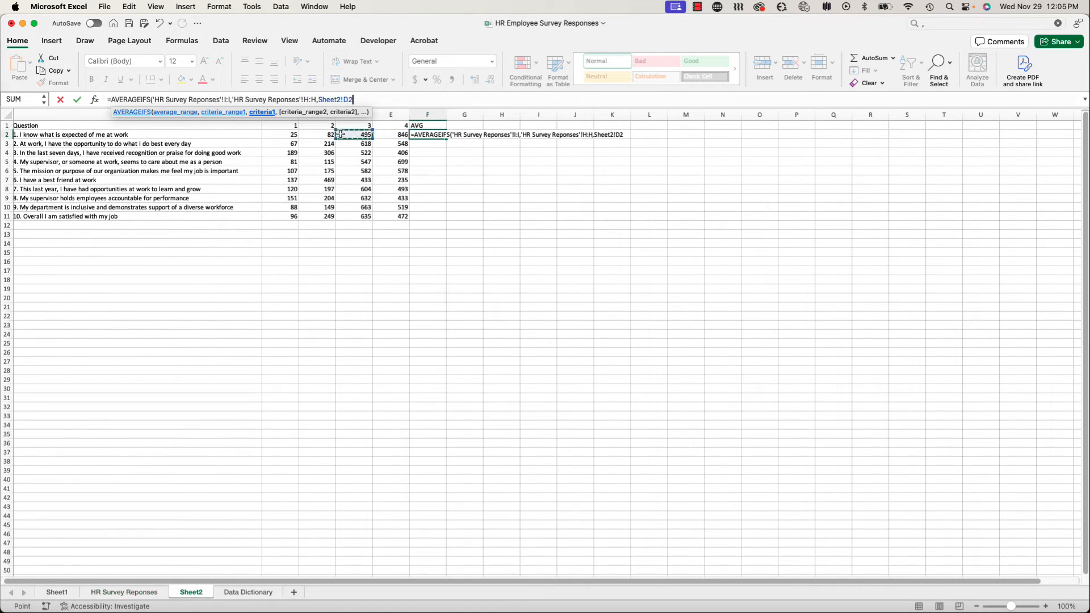
pyautogui.press('Left')
pyautogui.press('Left')
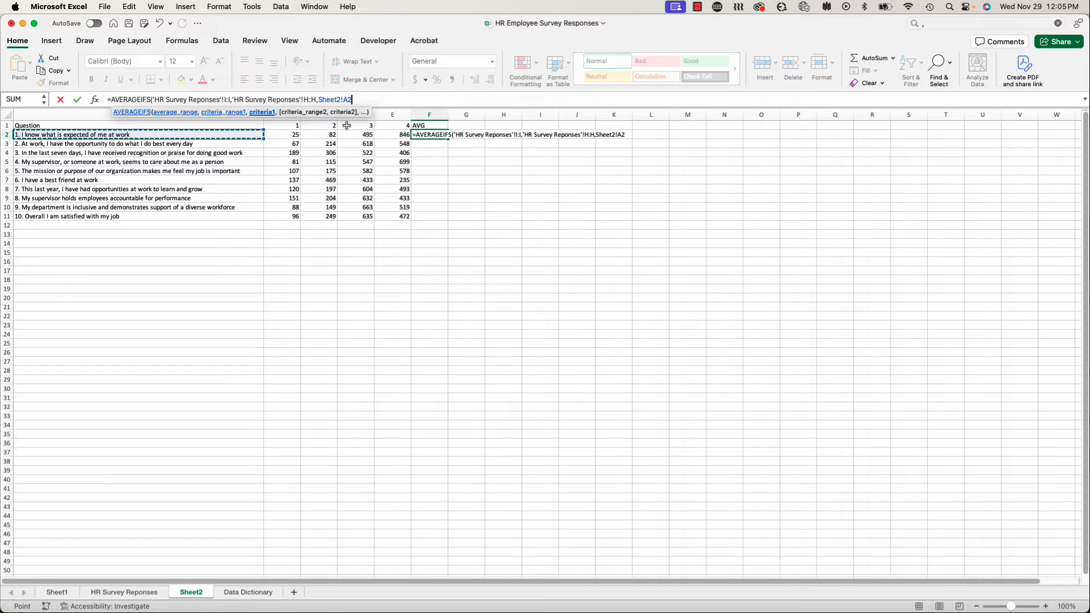
pyautogui.write(')')
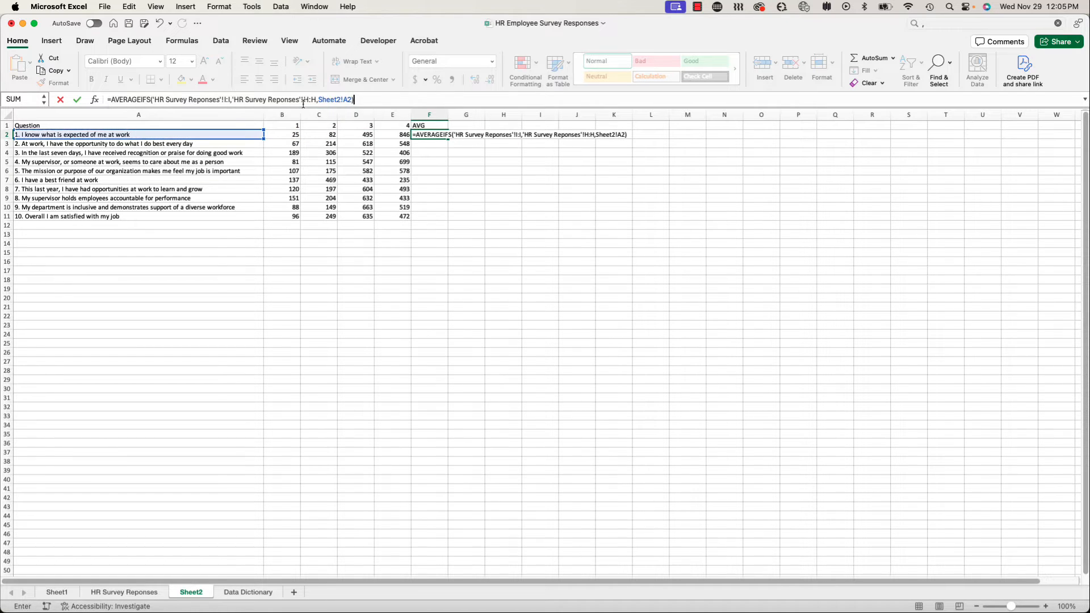
# Lock the AVERAGEIFS references as $I:$I, $H:$H and $A2, and enter the formula.
pyautogui.click(226, 100)
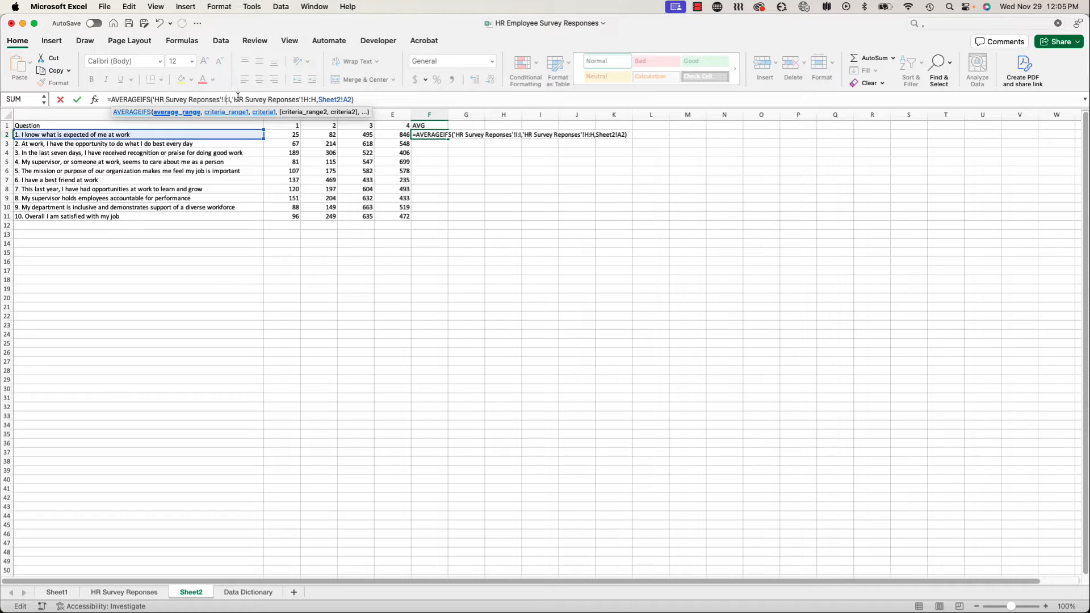
pyautogui.press('F4')
pyautogui.click(314, 100)
pyautogui.press('F4')
pyautogui.click(364, 99)
pyautogui.press('F4')
pyautogui.press('F4')
pyautogui.press('F4')
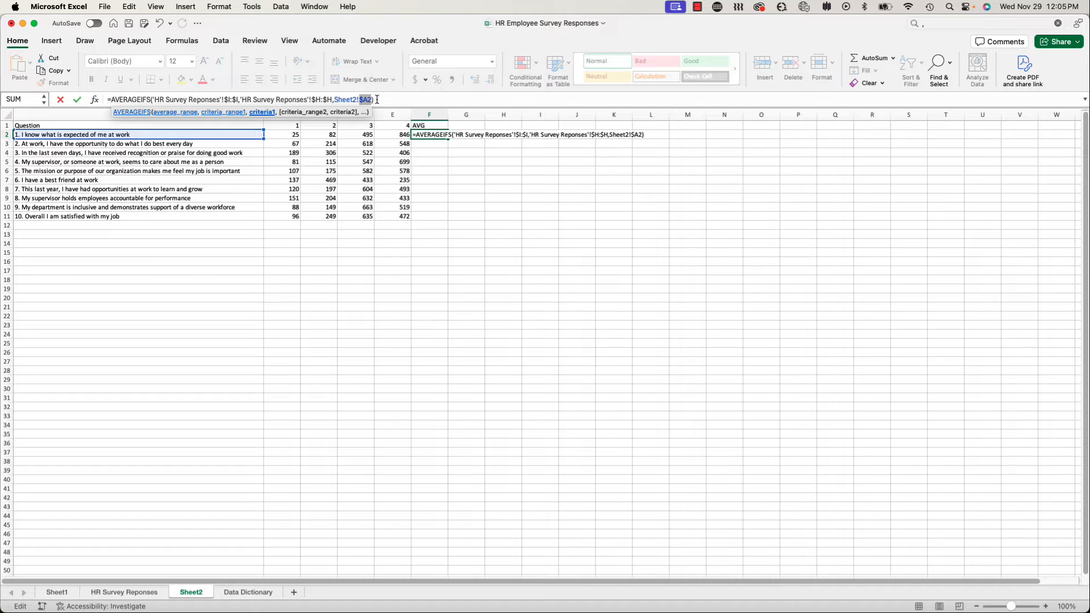
pyautogui.press('Return')
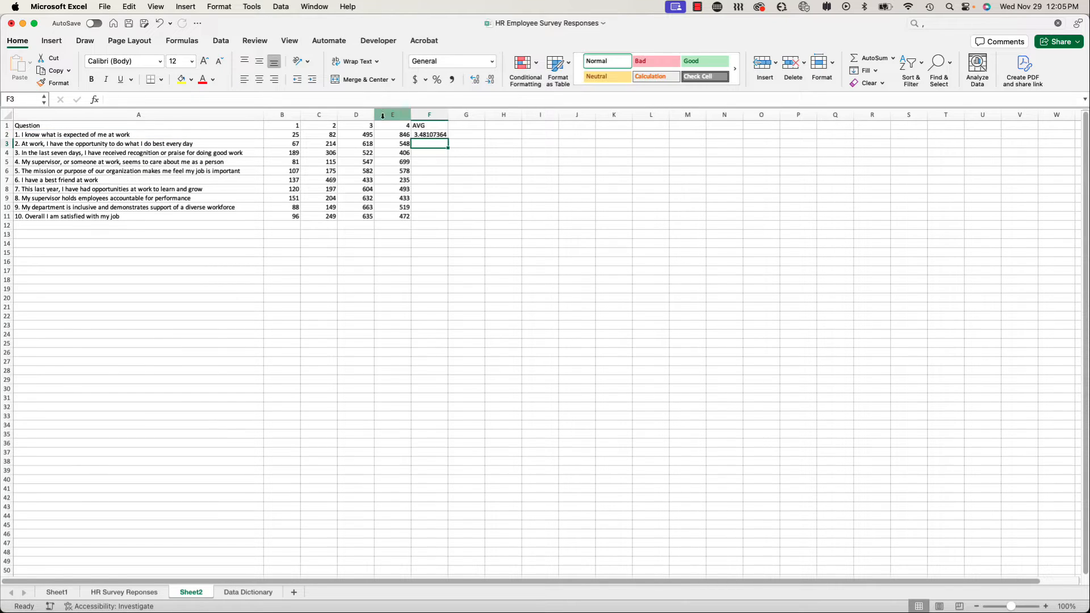
# Fill the average formula from F2 down to F11 and display the averages with two decimal places.
pyautogui.click(430, 135)
pyautogui.moveTo(448, 139); pyautogui.dragTo(446, 218)
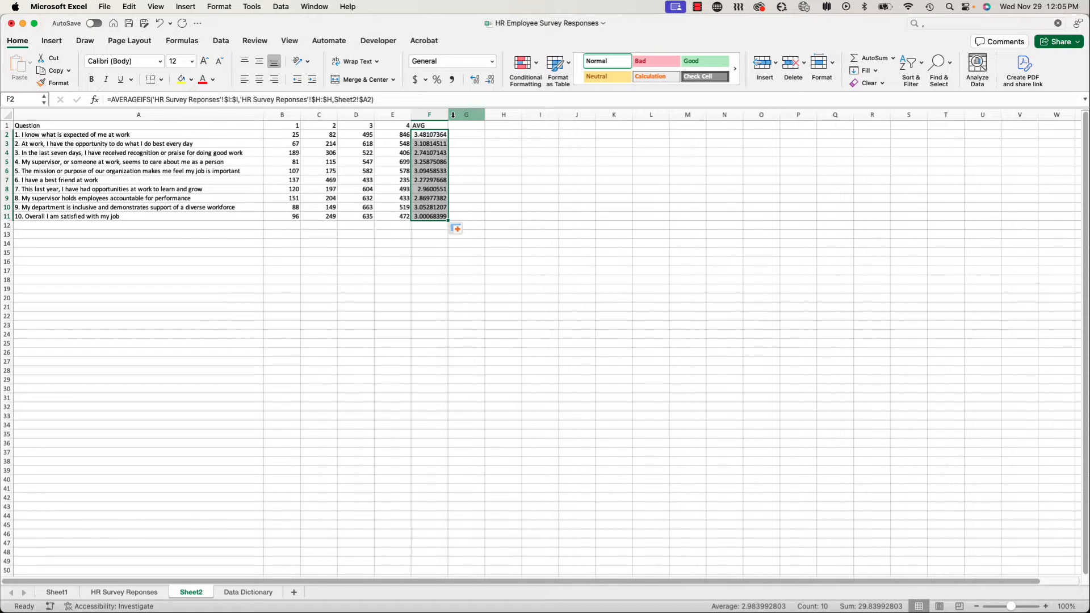
pyautogui.click(490, 81)
pyautogui.click(489, 82)
pyautogui.click(489, 82)
pyautogui.click(489, 82)
pyautogui.click(489, 82)
pyautogui.click(489, 82)
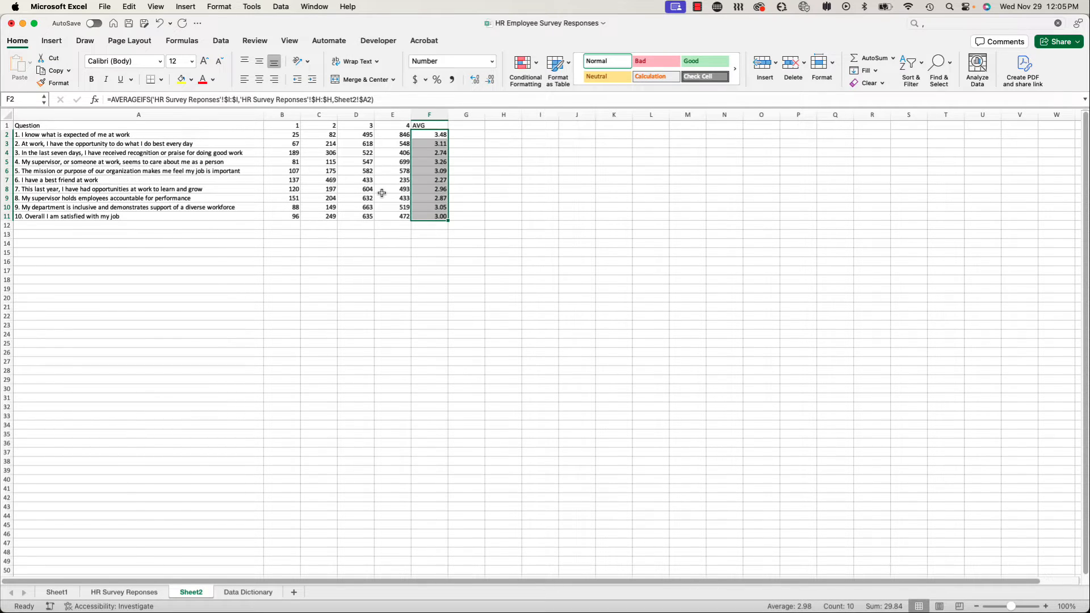
# Add the criteria pair 'HR Survey Reponses'!$I:$I,"<>0" to the AVERAGEIFS formula in F2 and fill it down to F11.
pyautogui.click(145, 592)
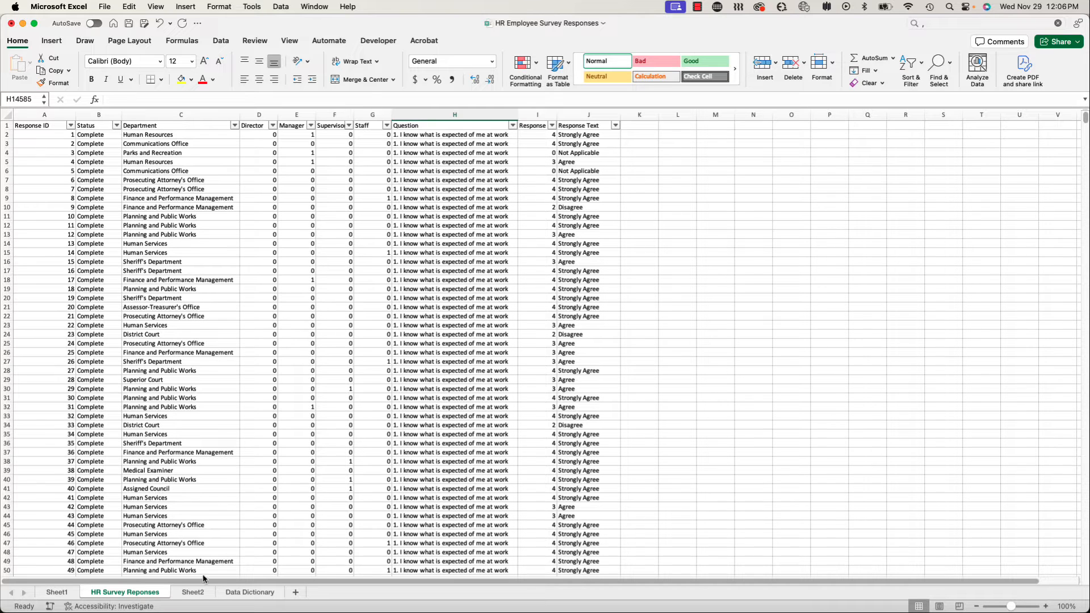
pyautogui.click(195, 593)
pyautogui.click(429, 134)
pyautogui.click(375, 100)
pyautogui.write(',')
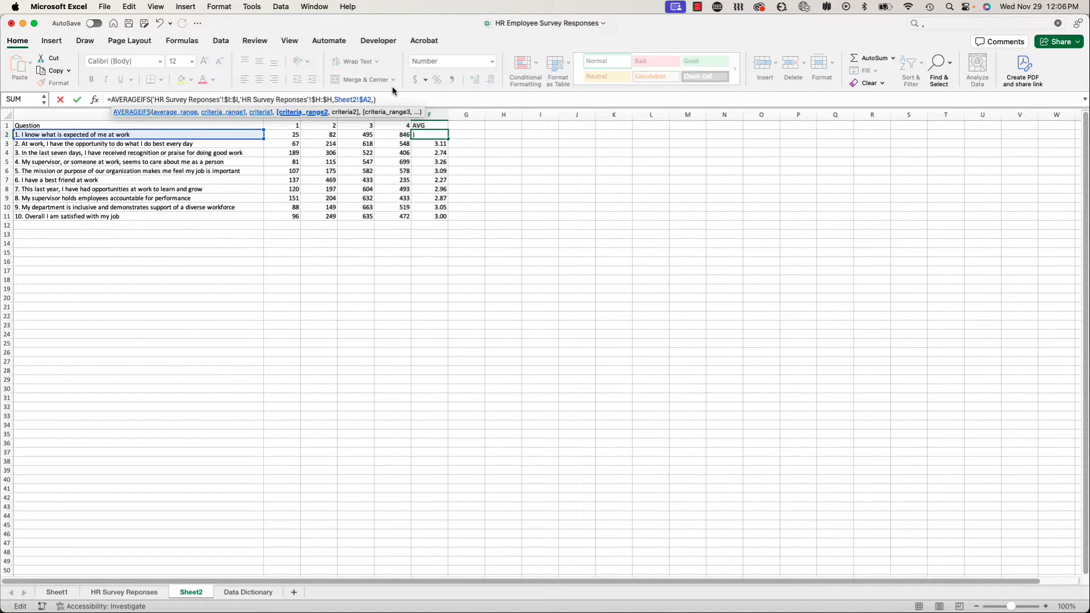
pyautogui.click(126, 592)
pyautogui.click(533, 115)
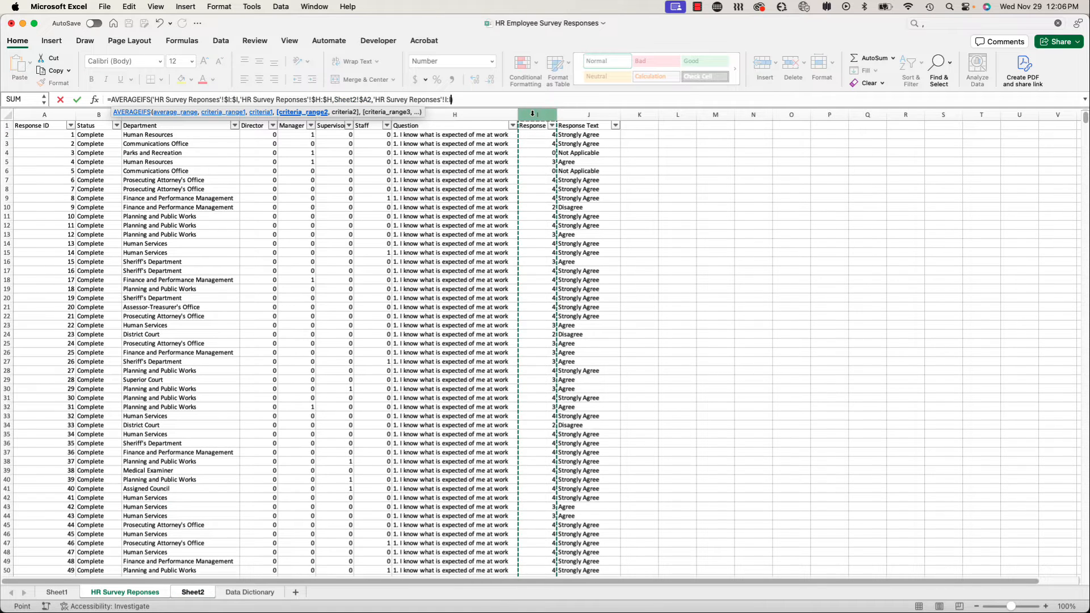
pyautogui.press('super+t')
pyautogui.write(')')
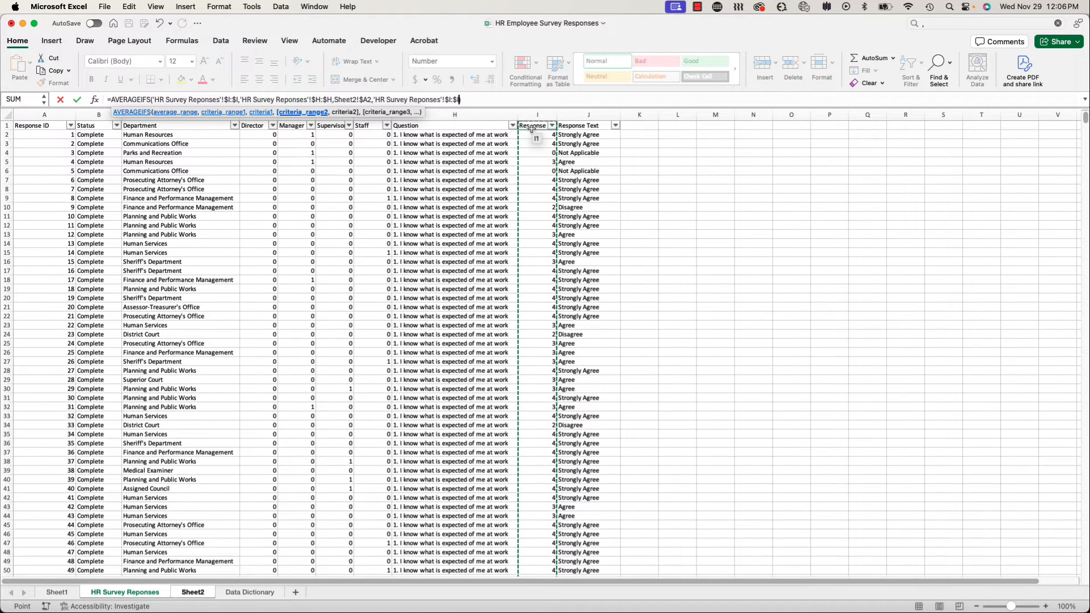
pyautogui.write(',')
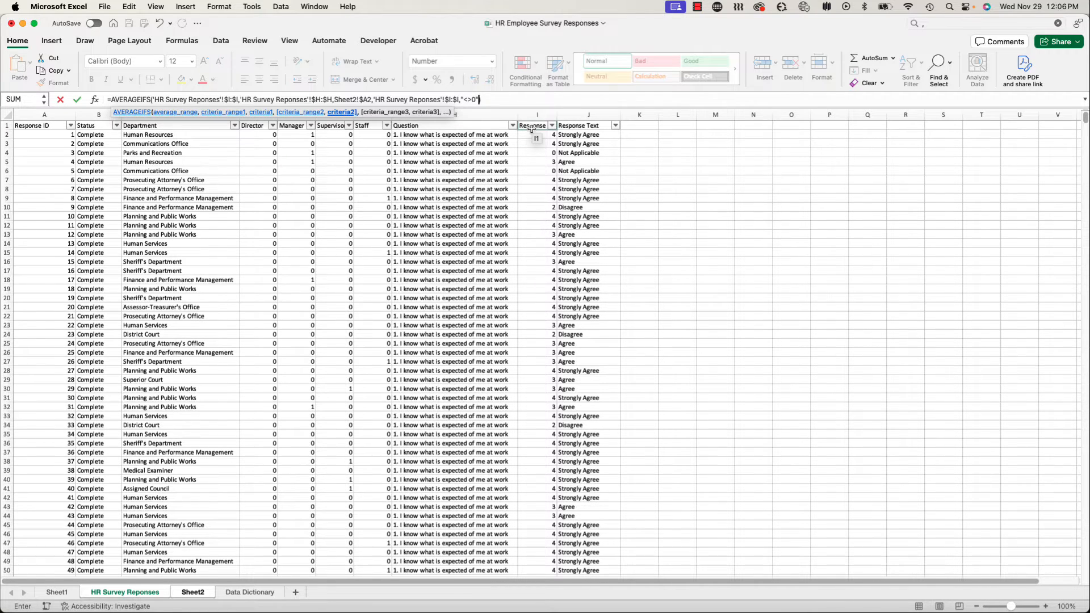
pyautogui.write('"<>0"')
pyautogui.press('Return')
pyautogui.click(433, 135)
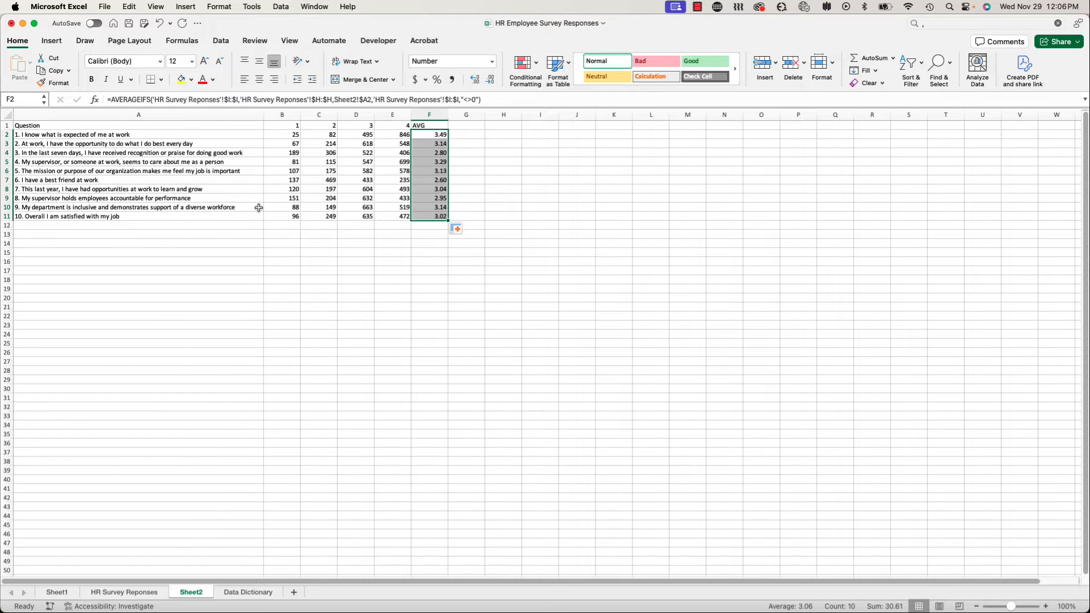
# Replace the formulas in the summary table A1:F11 with their values by copying and pasting values in place.
pyautogui.moveTo(226, 126); pyautogui.dragTo(443, 219)
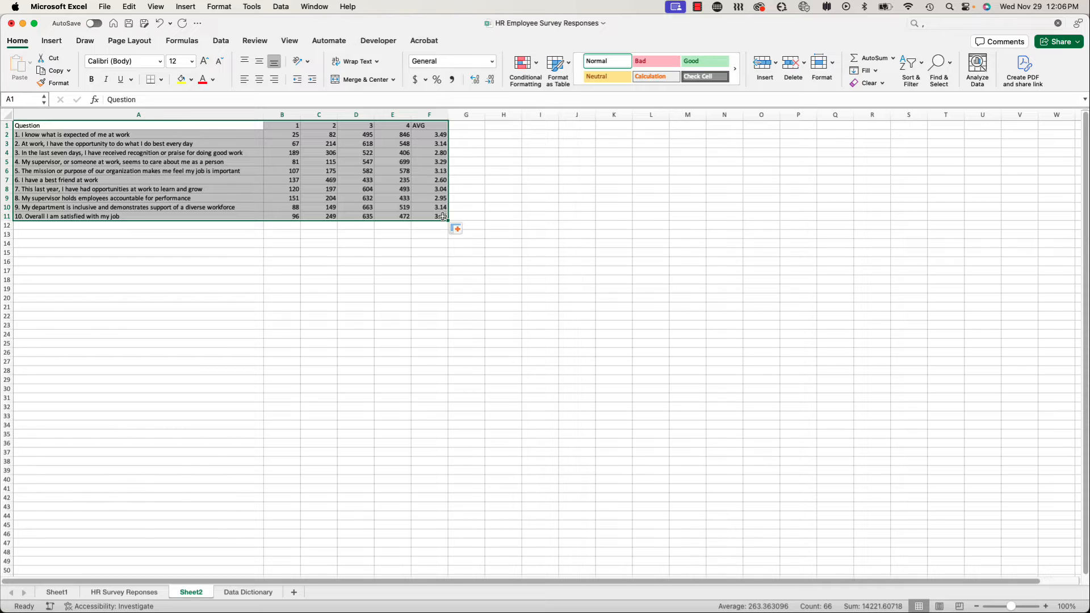
pyautogui.press('super+c')
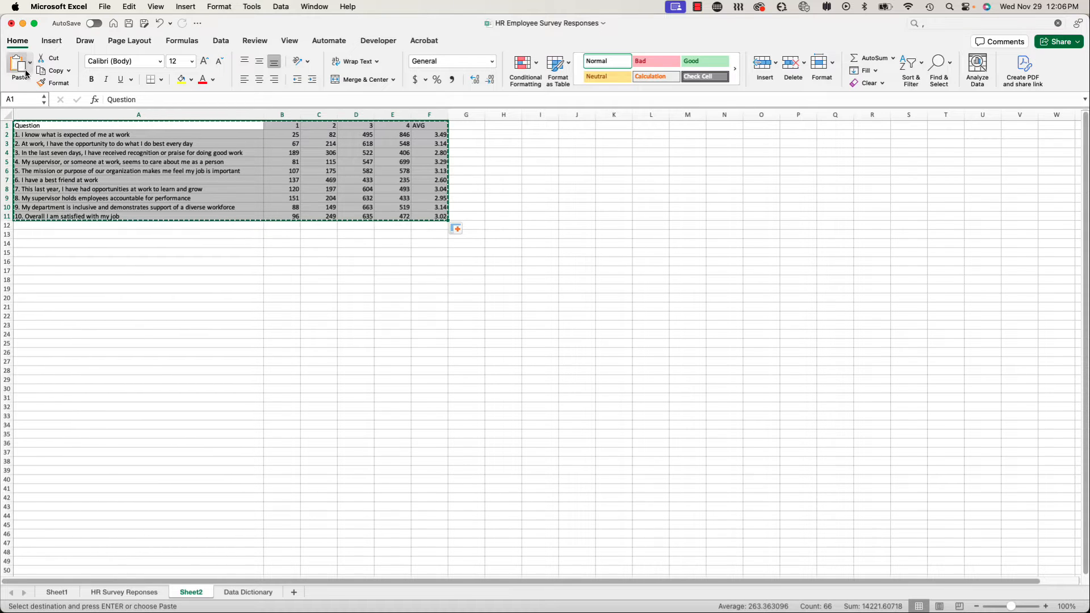
pyautogui.click(30, 64)
pyautogui.click(52, 206)
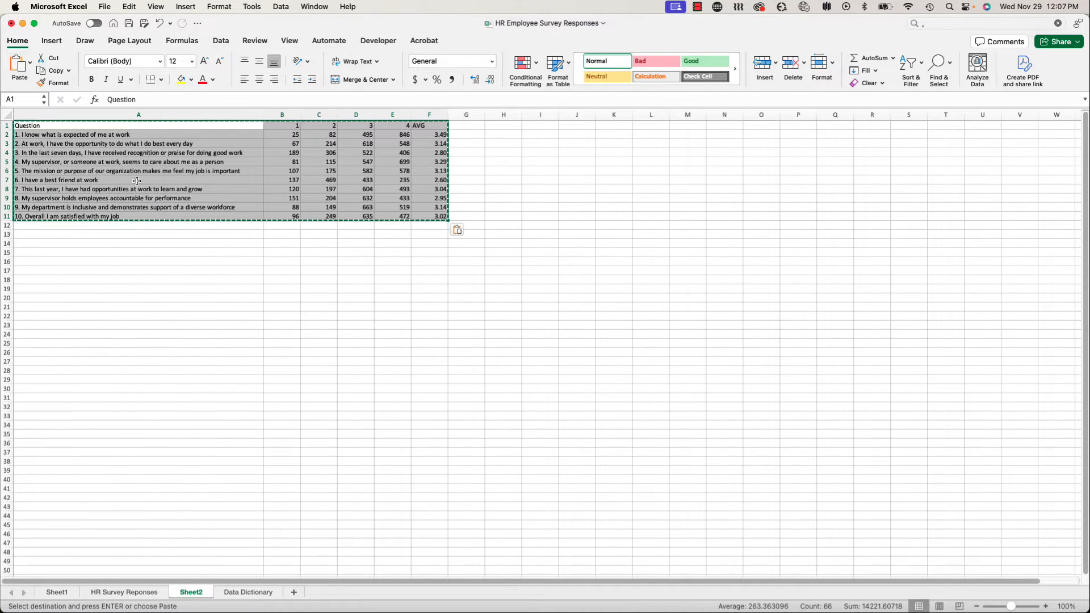
pyautogui.click(249, 162)
# Add filters to the header row A1:F1 and sort the table by AVG in descending order.
pyautogui.moveTo(229, 127); pyautogui.dragTo(435, 125)
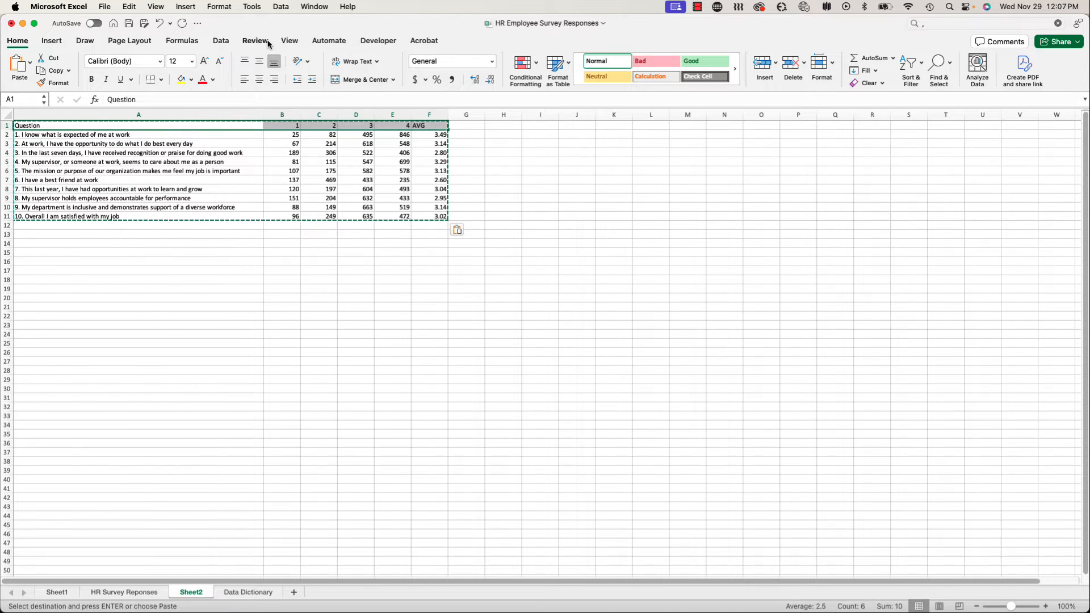
pyautogui.press('super+shift+f')
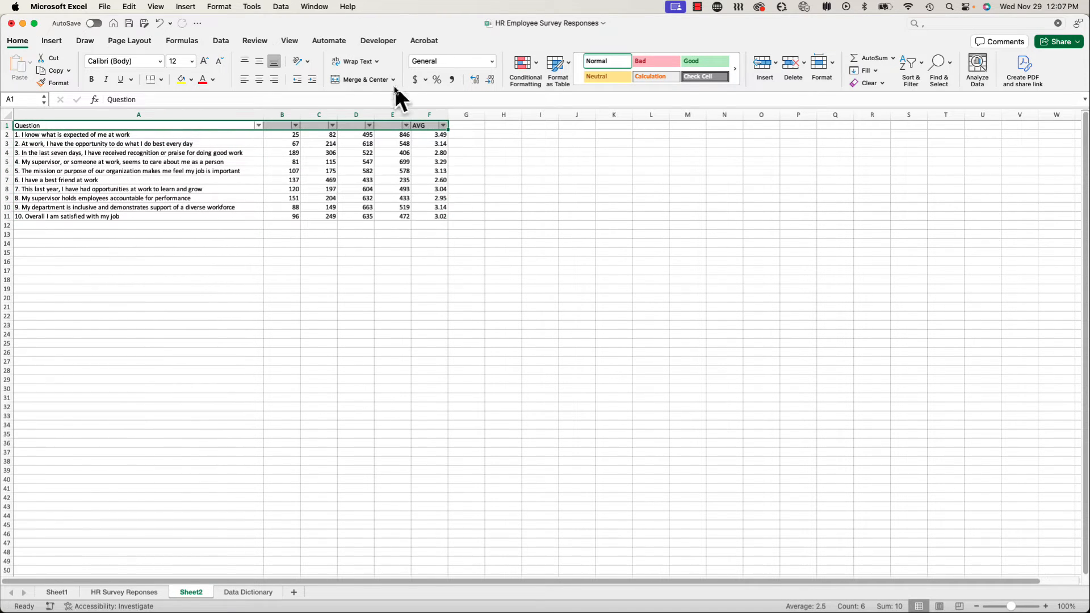
pyautogui.click(443, 125)
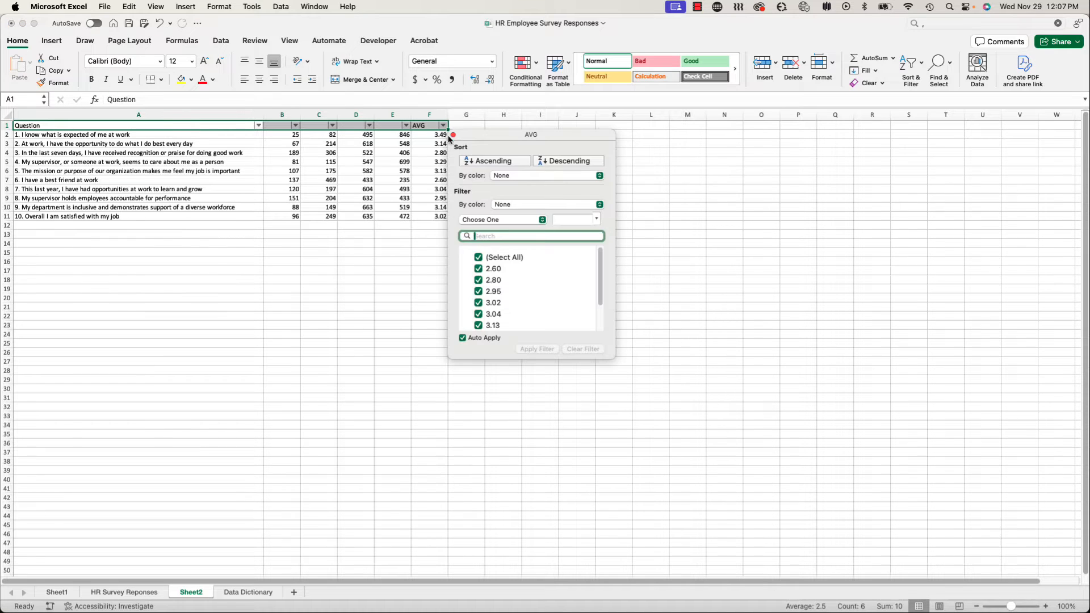
pyautogui.click(552, 162)
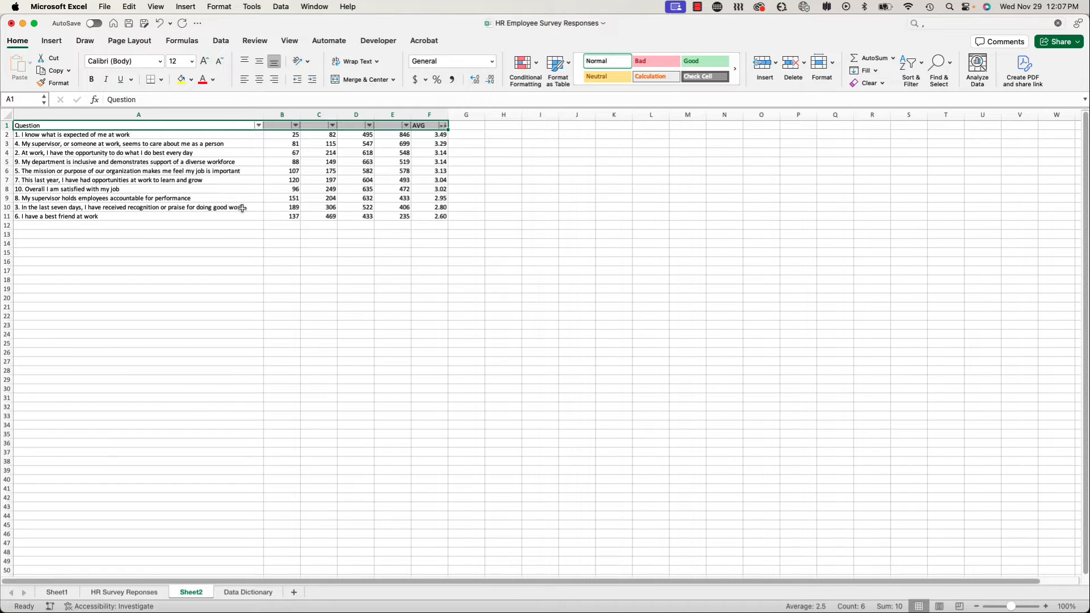
# Review the highest-rated and lowest-rated questions and their averages in the sorted table.
pyautogui.click(47, 135)
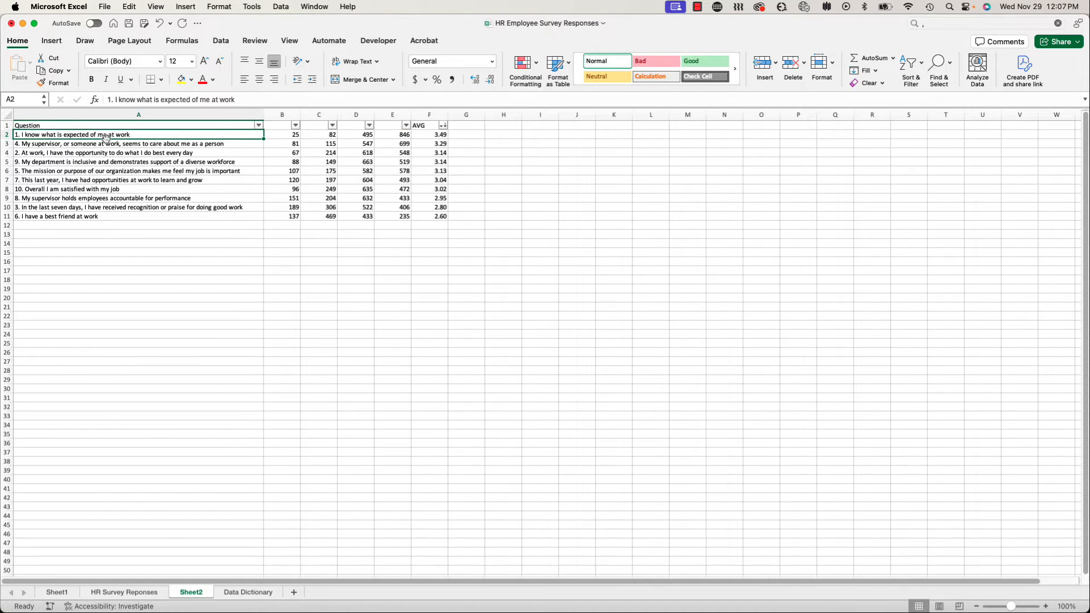
pyautogui.click(423, 135)
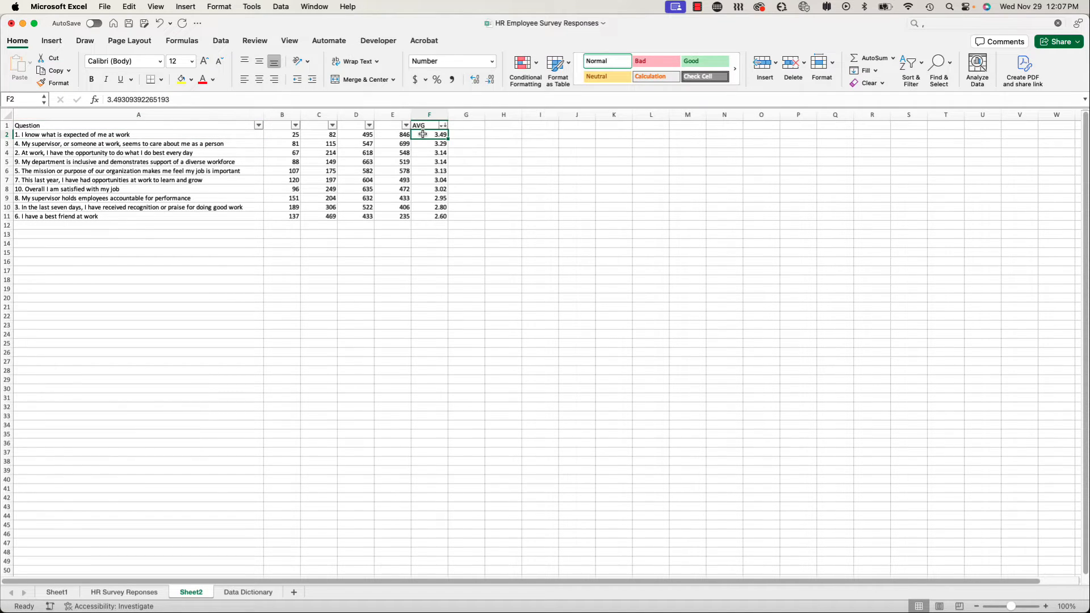
pyautogui.click(112, 217)
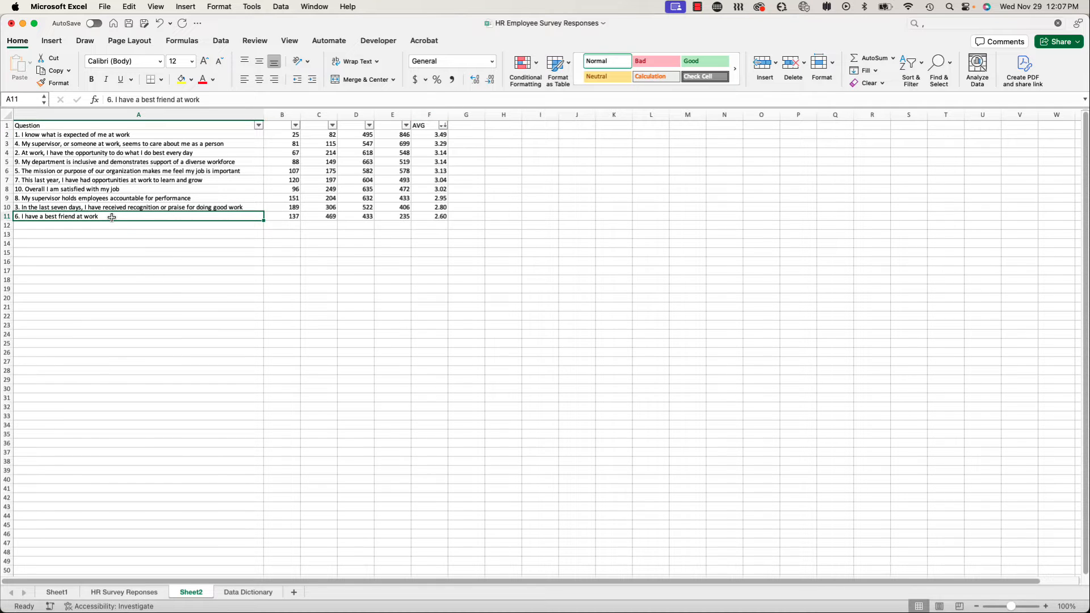
pyautogui.click(426, 216)
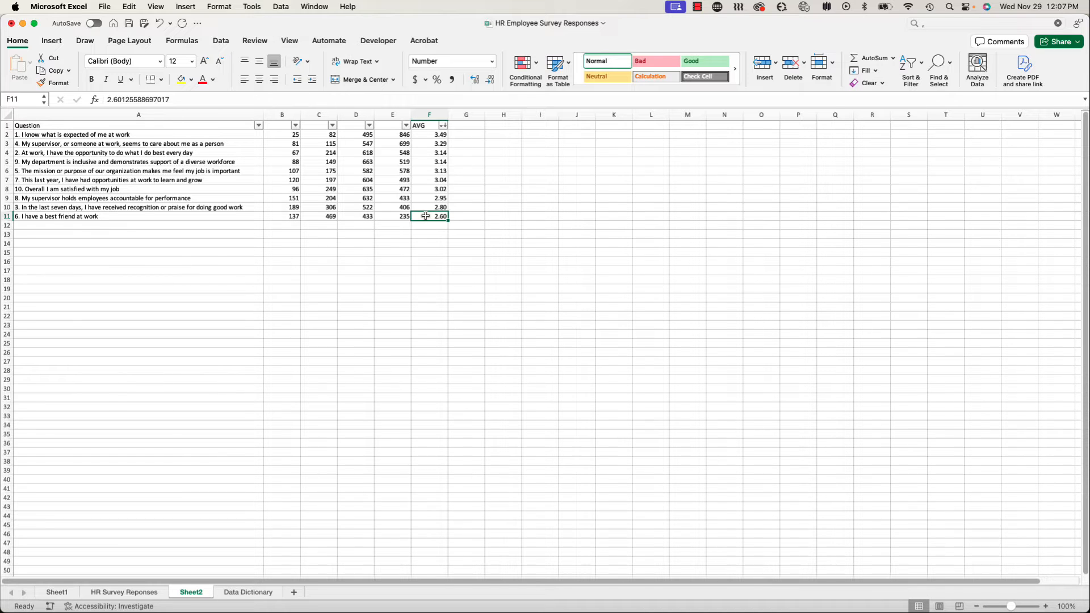
# Insert a 2-D 100% stacked bar chart from A2:E11, place it below the table and enlarge it to about row 39.
pyautogui.moveTo(99, 135); pyautogui.dragTo(396, 217)
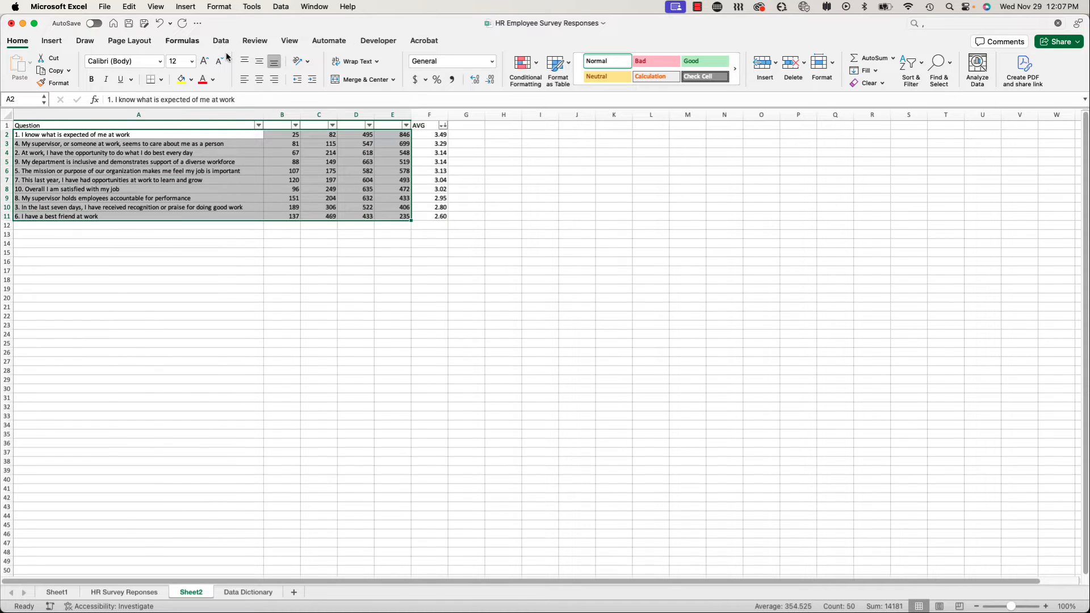
pyautogui.click(52, 41)
pyautogui.click(555, 59)
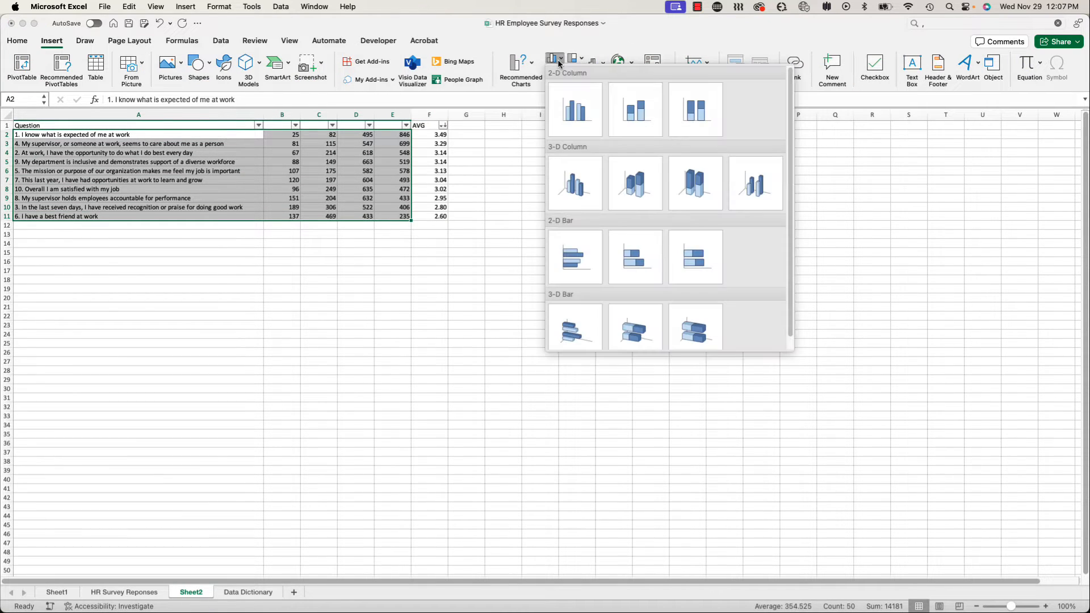
pyautogui.click(693, 256)
pyautogui.moveTo(602, 287); pyautogui.dragTo(215, 247)
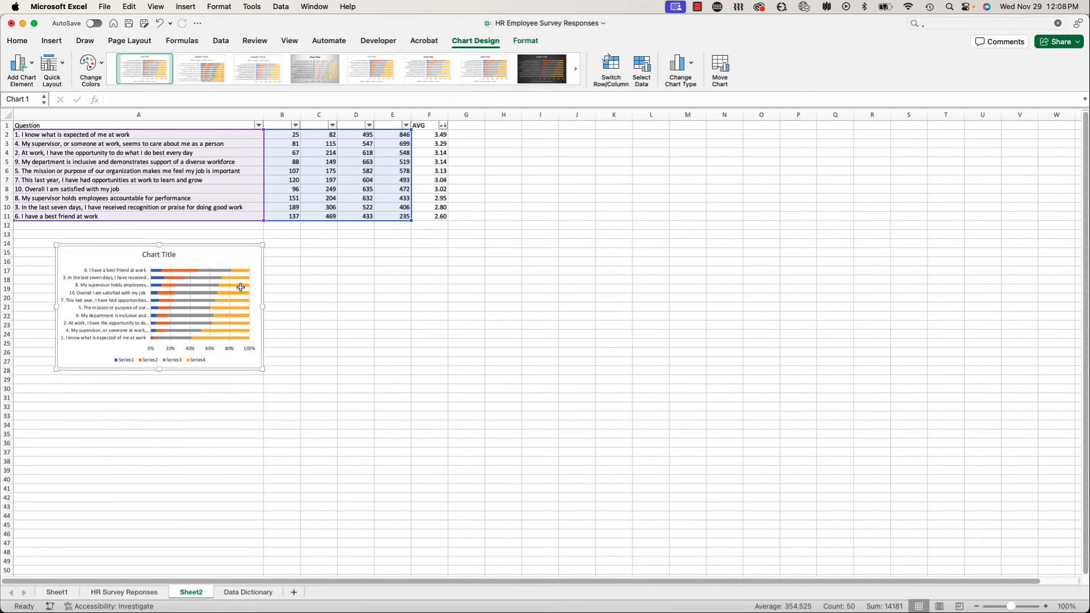
pyautogui.moveTo(263, 369); pyautogui.dragTo(582, 471)
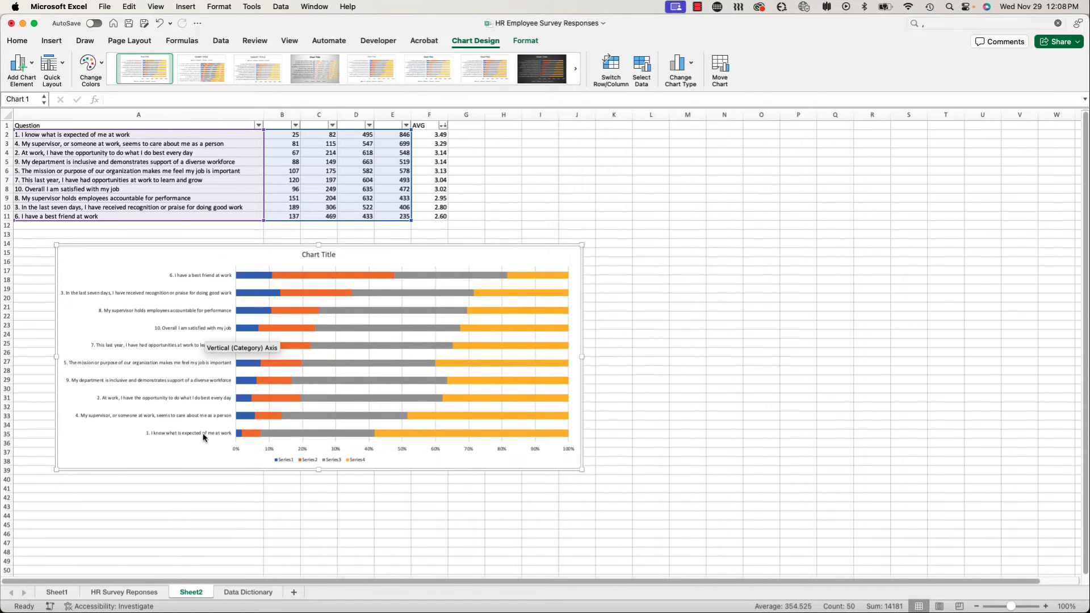
# Set the chart's question axis to show categories in reverse order and delete the chart title.
pyautogui.moveTo(258, 278)
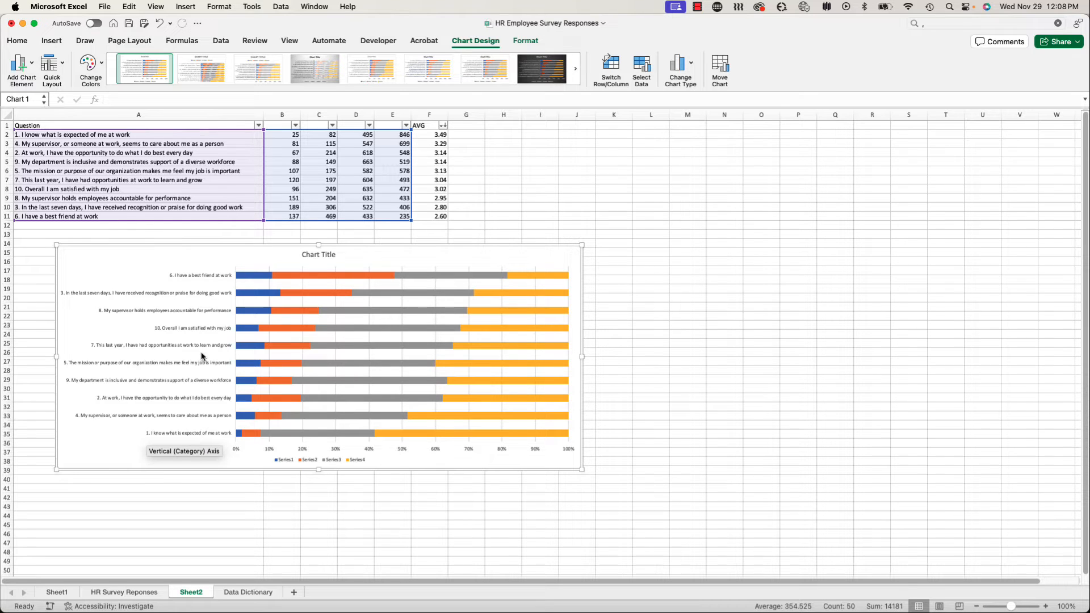
pyautogui.rightClick(194, 332)
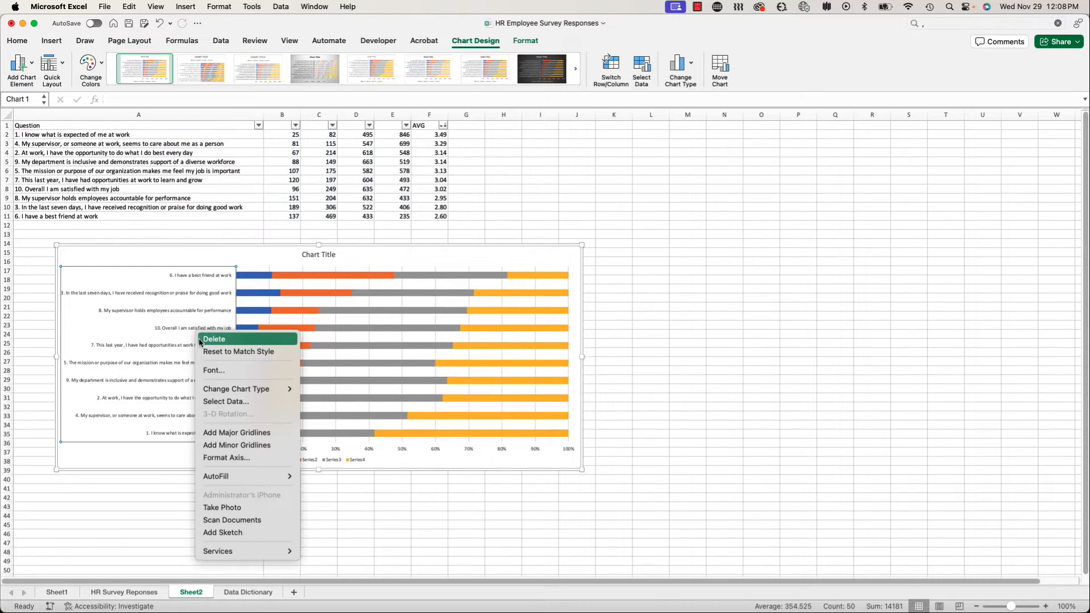
pyautogui.click(223, 458)
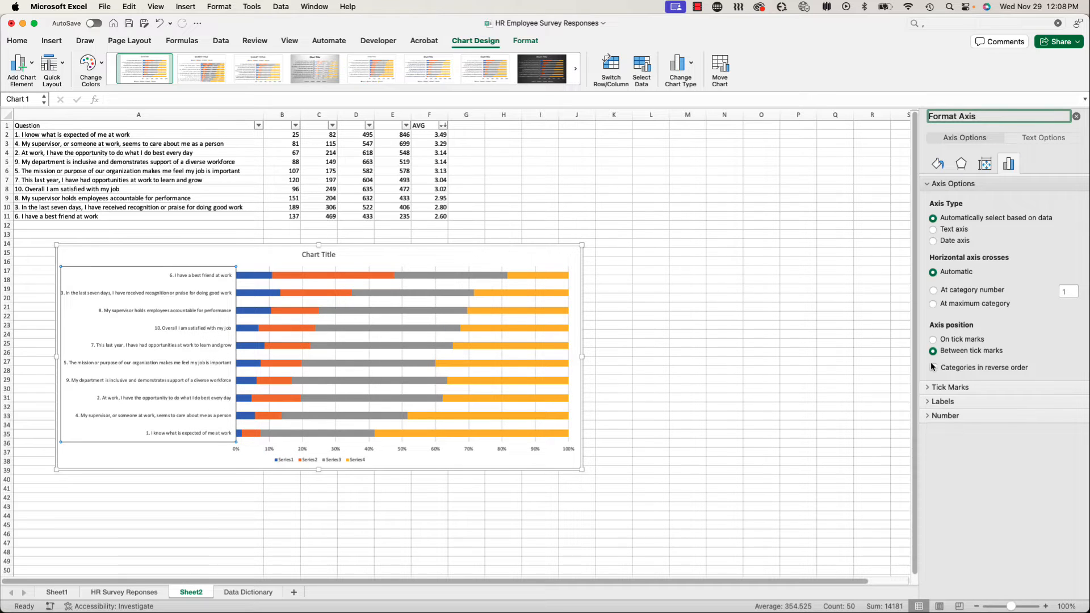
pyautogui.click(934, 369)
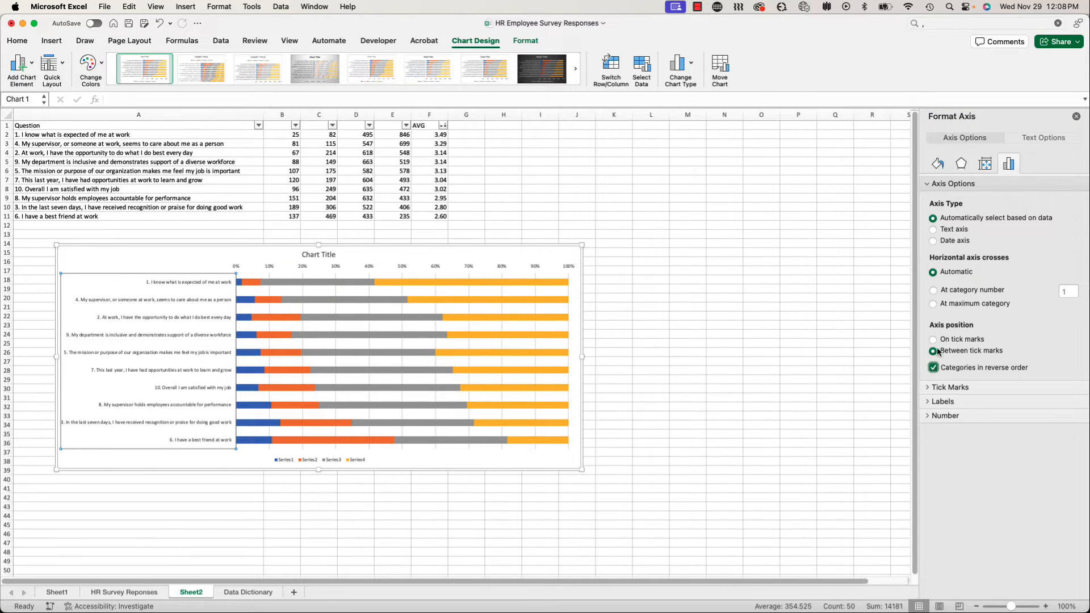
pyautogui.click(1076, 116)
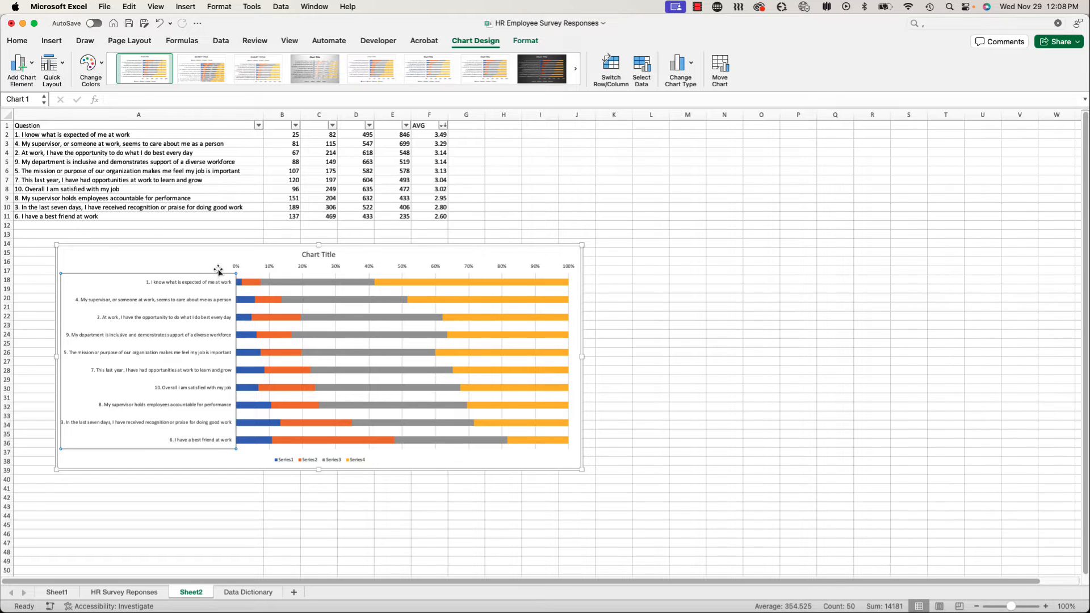
pyautogui.click(329, 255)
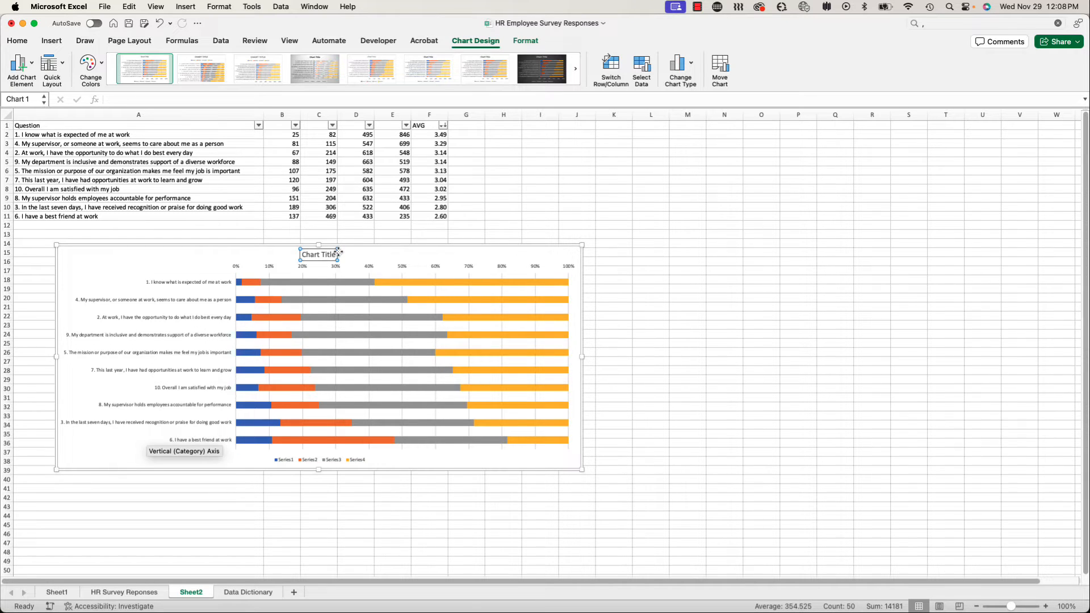
pyautogui.press('Delete')
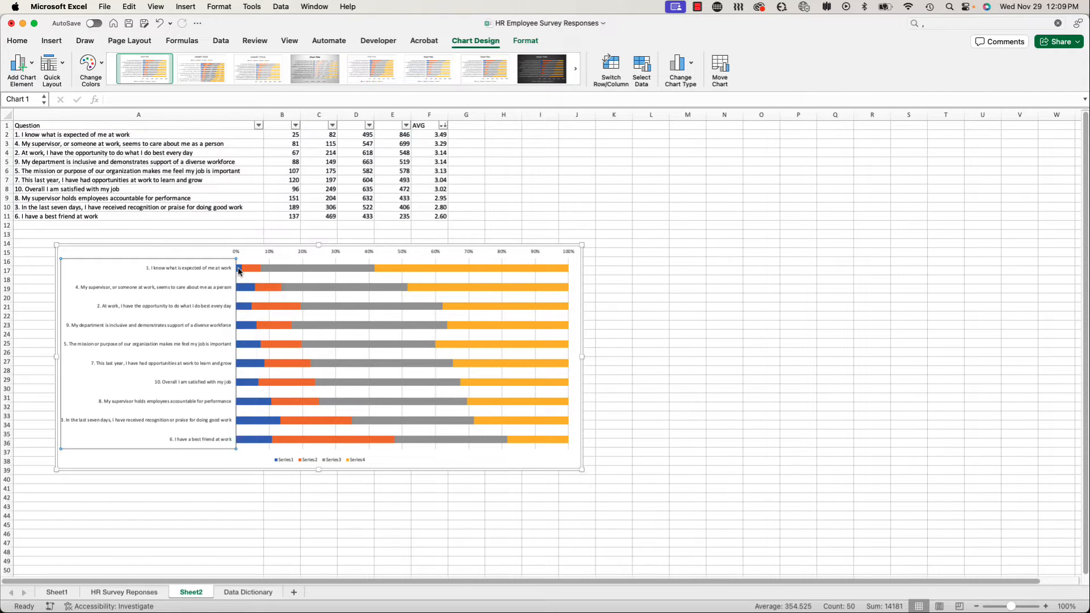
# Give the chart's first series (score 1) a solid orange theme color fill.
pyautogui.click(239, 274)
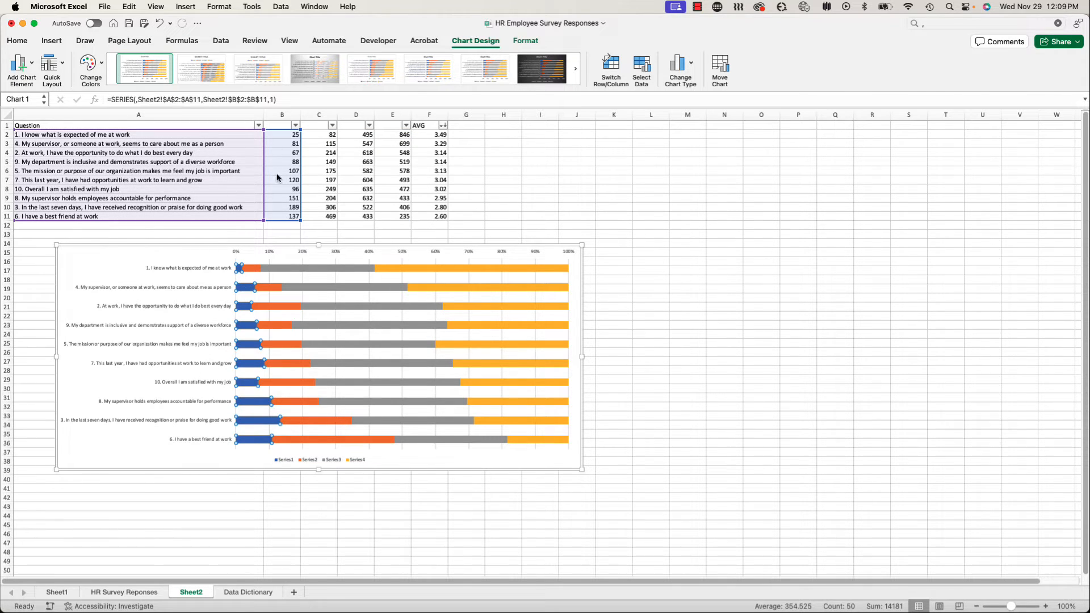
pyautogui.rightClick(248, 290)
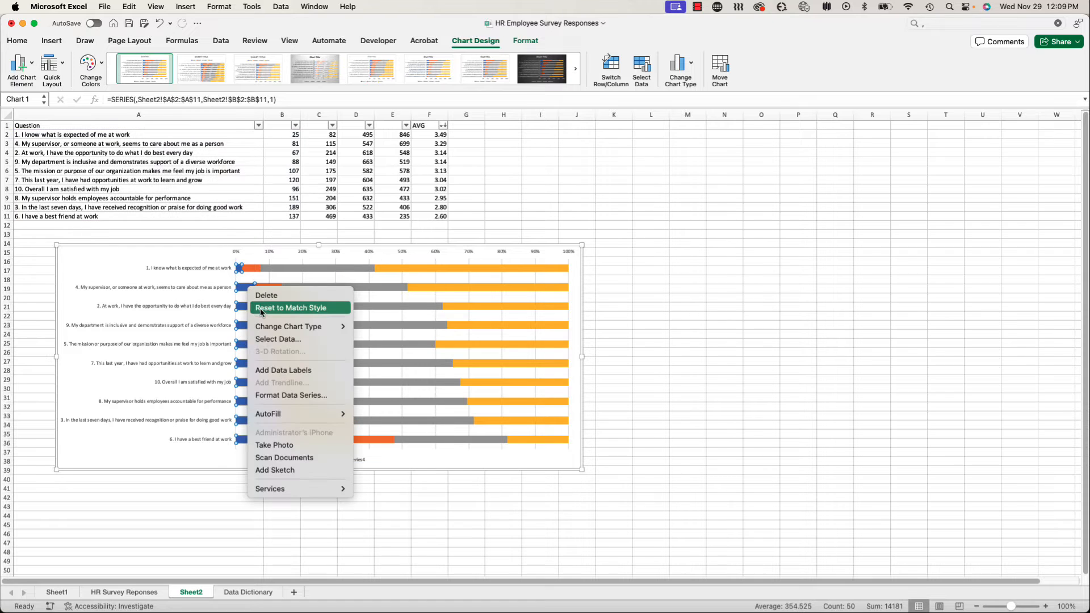
pyautogui.click(280, 396)
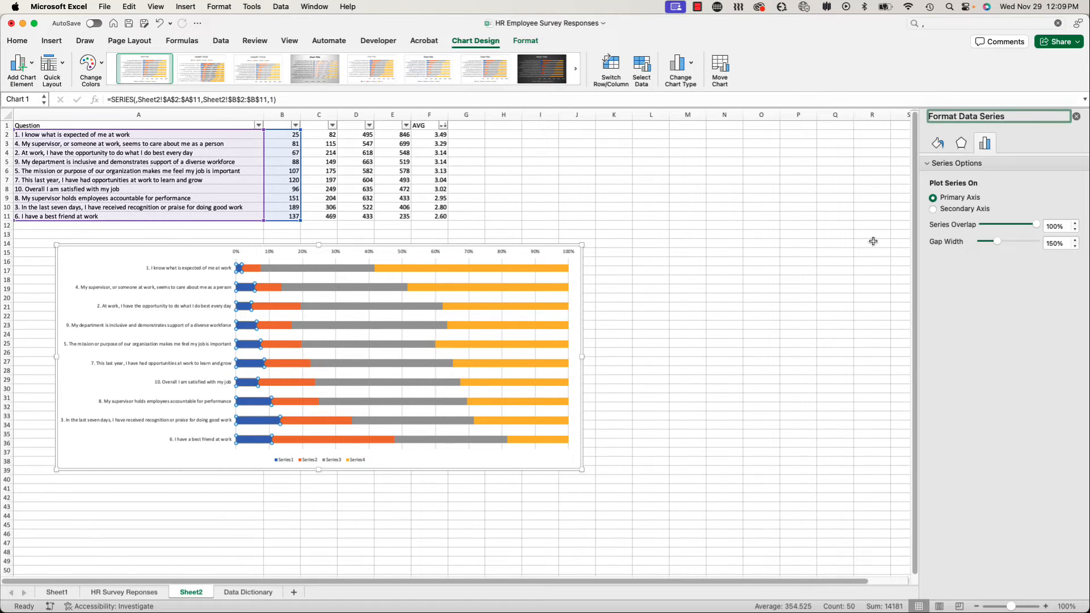
pyautogui.click(940, 147)
pyautogui.click(936, 164)
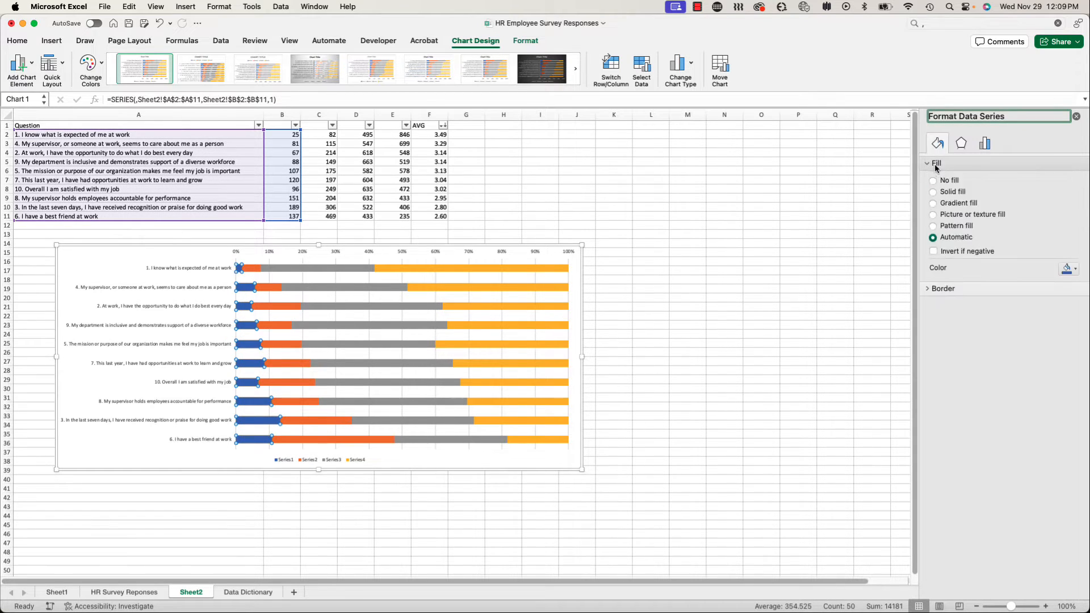
pyautogui.click(940, 193)
pyautogui.click(1070, 269)
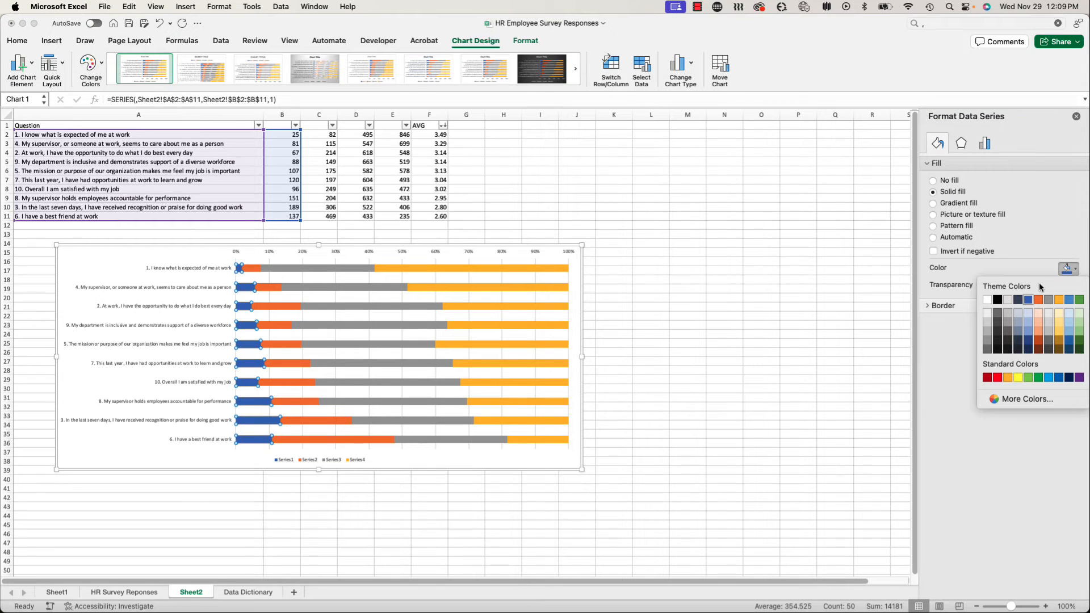
pyautogui.click(1039, 300)
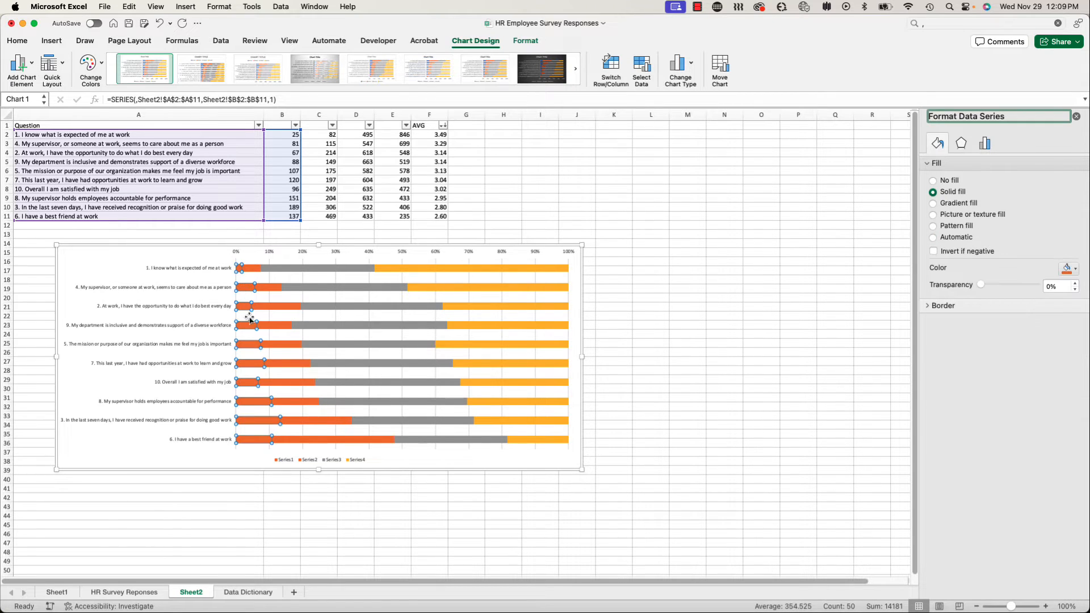
# Change the fill of the chart's second series (score 2) to a lighter orange.
pyautogui.click(273, 293)
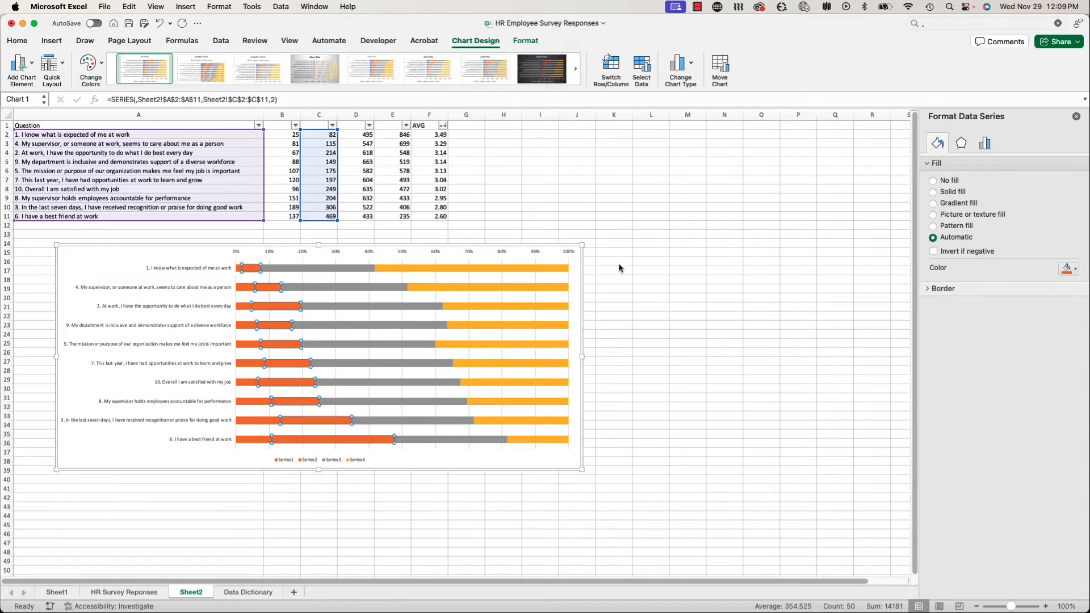
pyautogui.click(1070, 269)
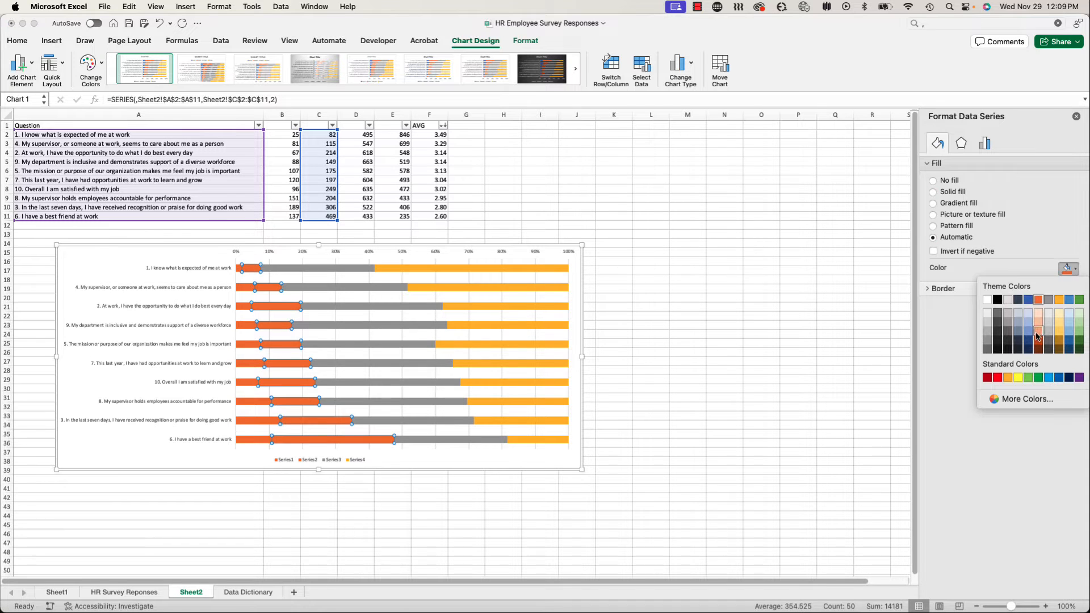
pyautogui.click(1037, 334)
# Give the chart's third series (score 3) a solid fill in a light blue-gray theme color.
pyautogui.click(340, 269)
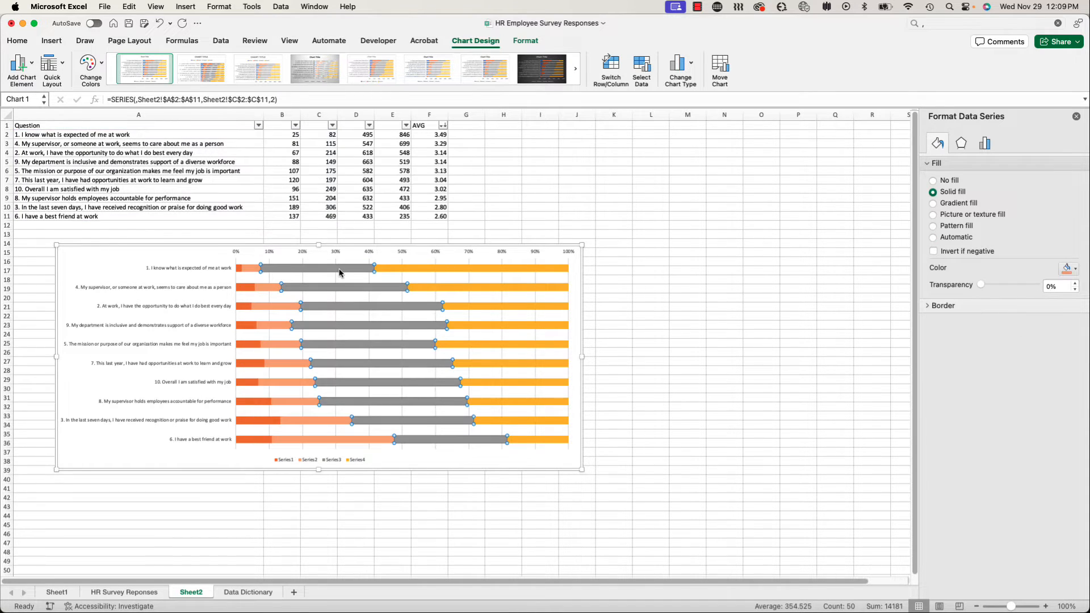
pyautogui.click(952, 193)
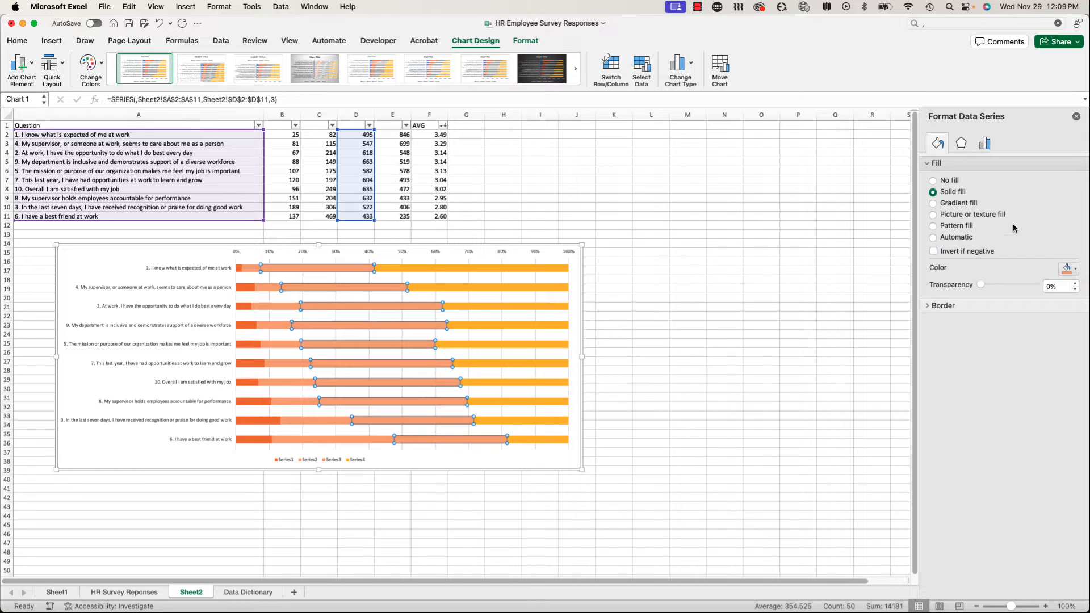
pyautogui.click(1069, 269)
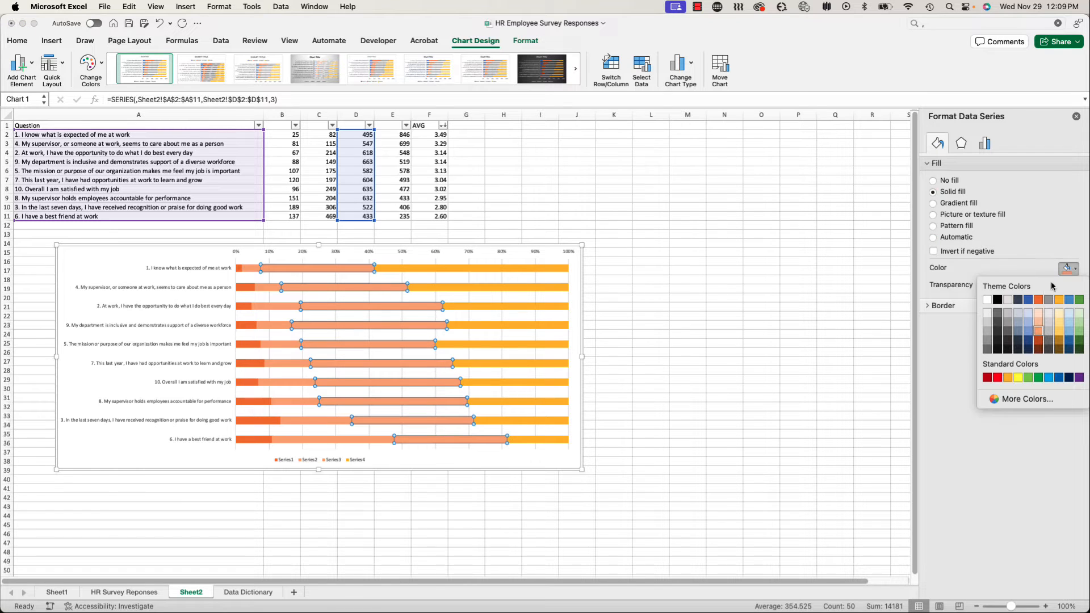
pyautogui.click(1028, 323)
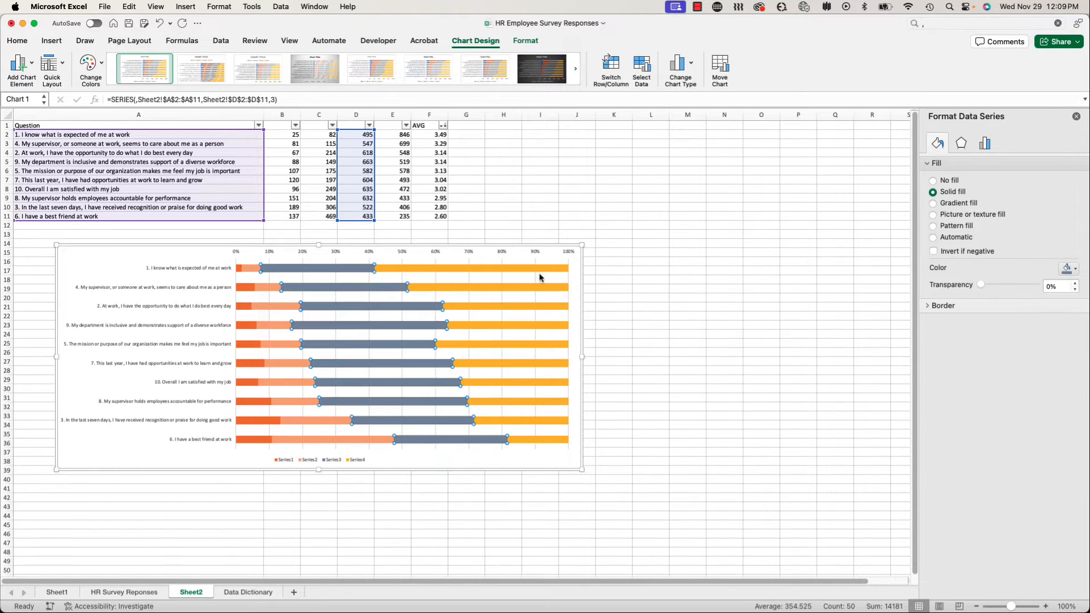
pyautogui.click(1069, 270)
pyautogui.click(1019, 326)
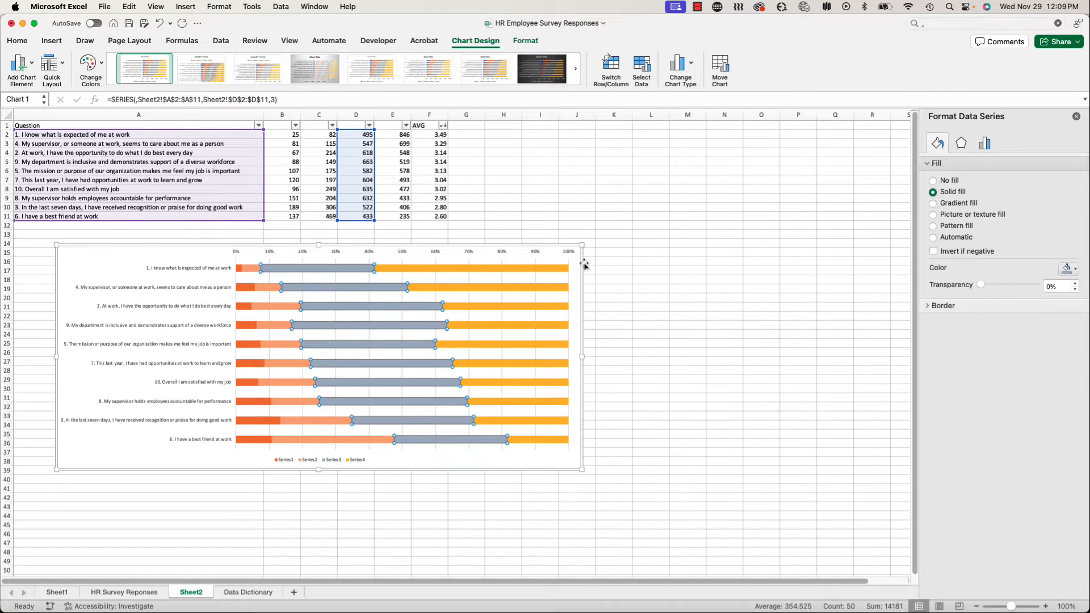
# Give the chart's fourth series (score 4) a solid fill in the dark blue-gray theme color.
pyautogui.click(532, 269)
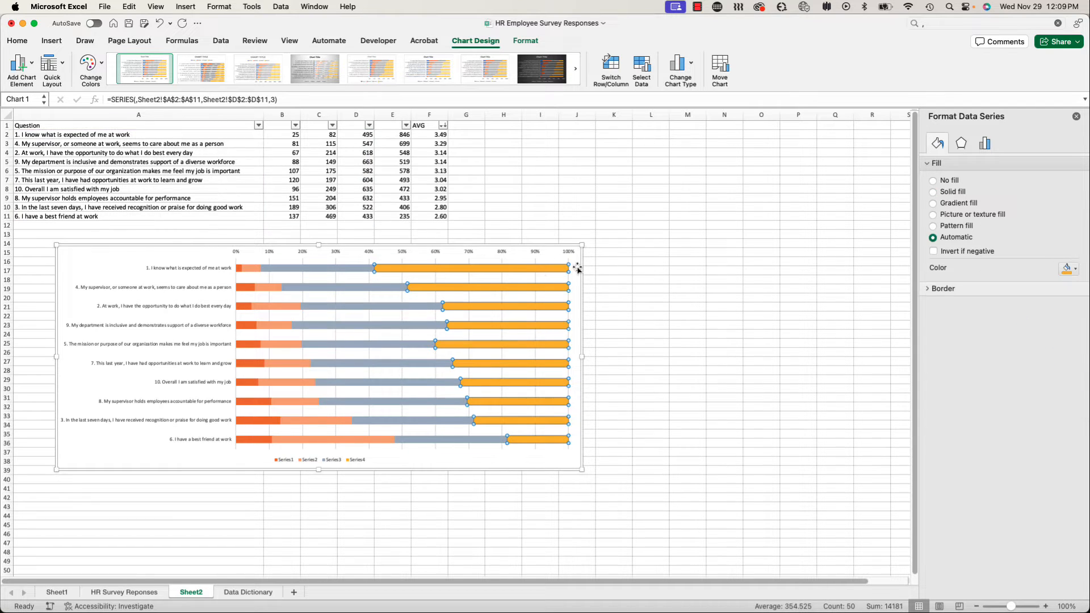
pyautogui.click(947, 193)
pyautogui.click(1067, 269)
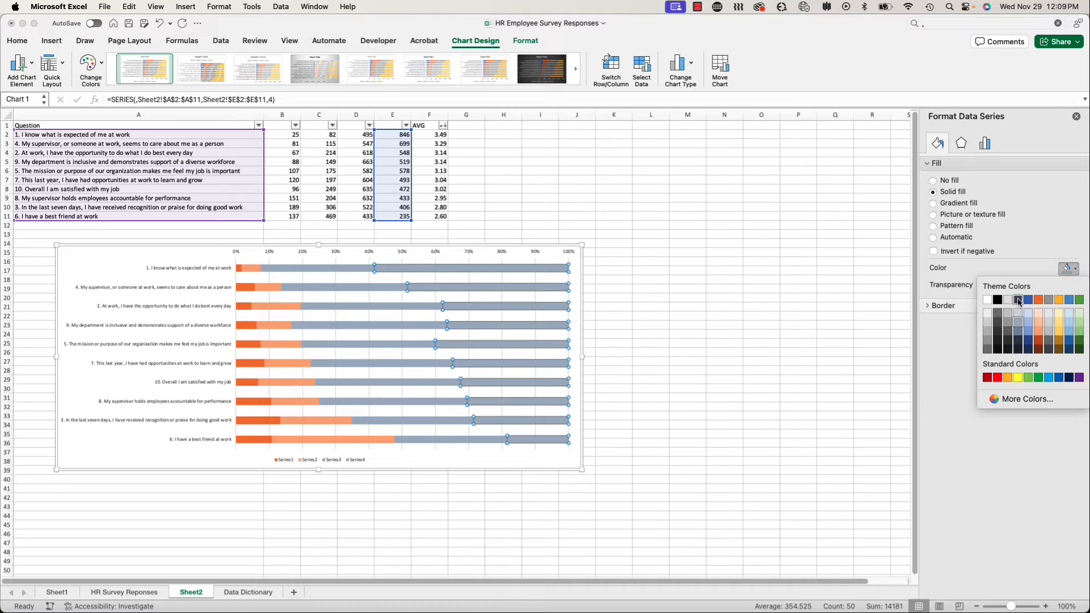
pyautogui.click(1019, 299)
pyautogui.click(623, 301)
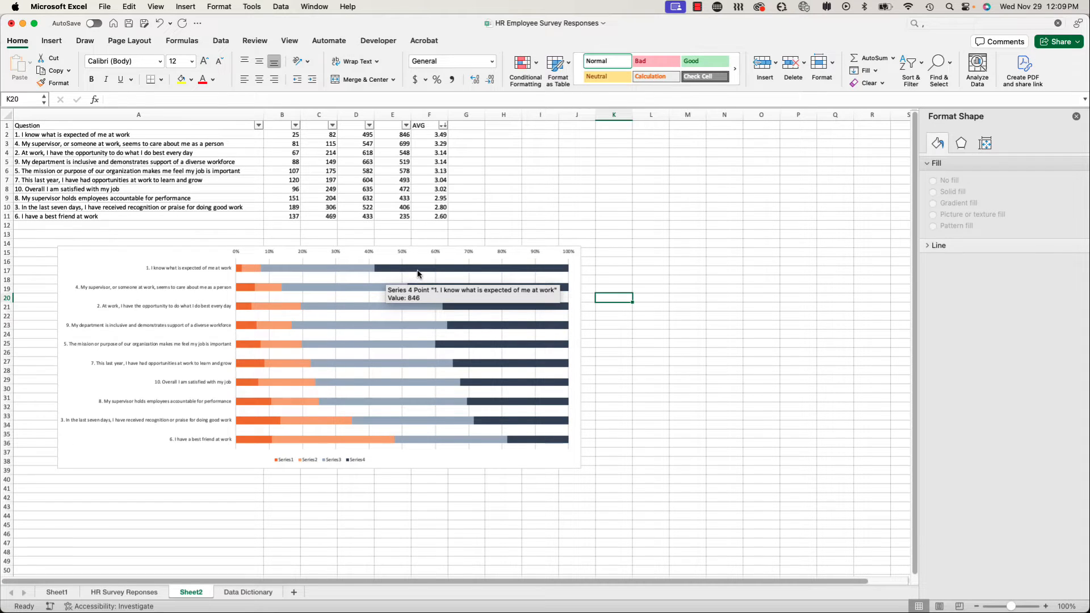
# Thicken the bars of the stacked bar chart by setting the series gap width to 54%.
pyautogui.rightClick(477, 272)
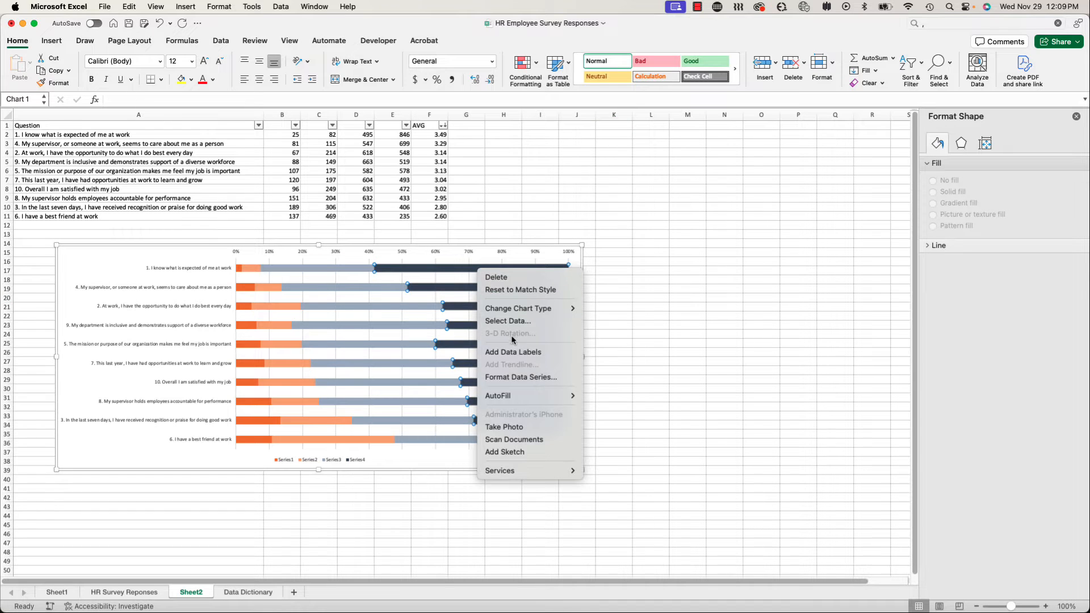
pyautogui.click(521, 377)
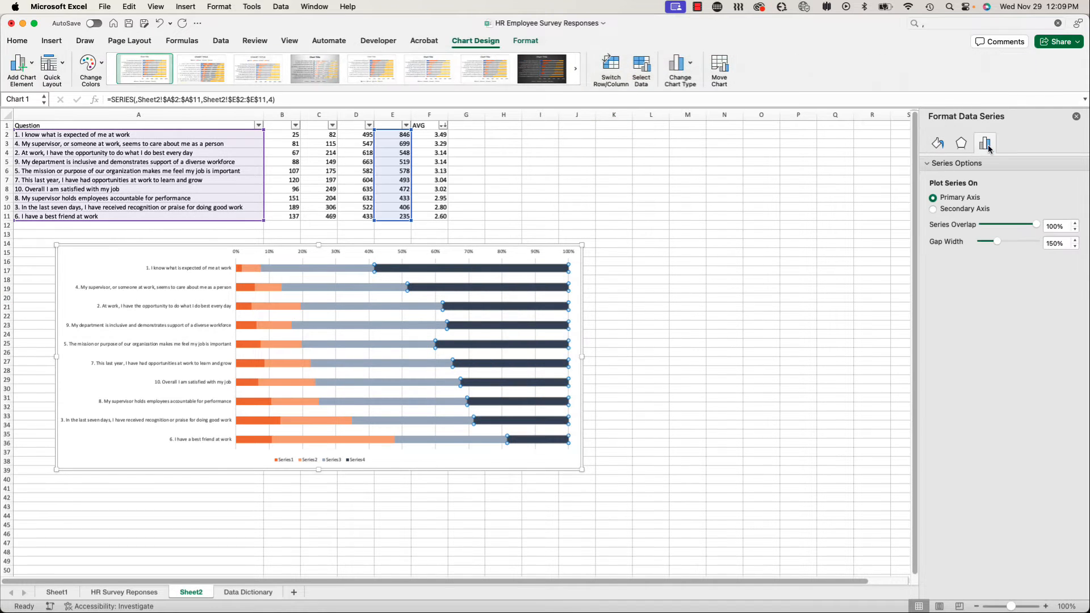
pyautogui.moveTo(1000, 244); pyautogui.dragTo(988, 246)
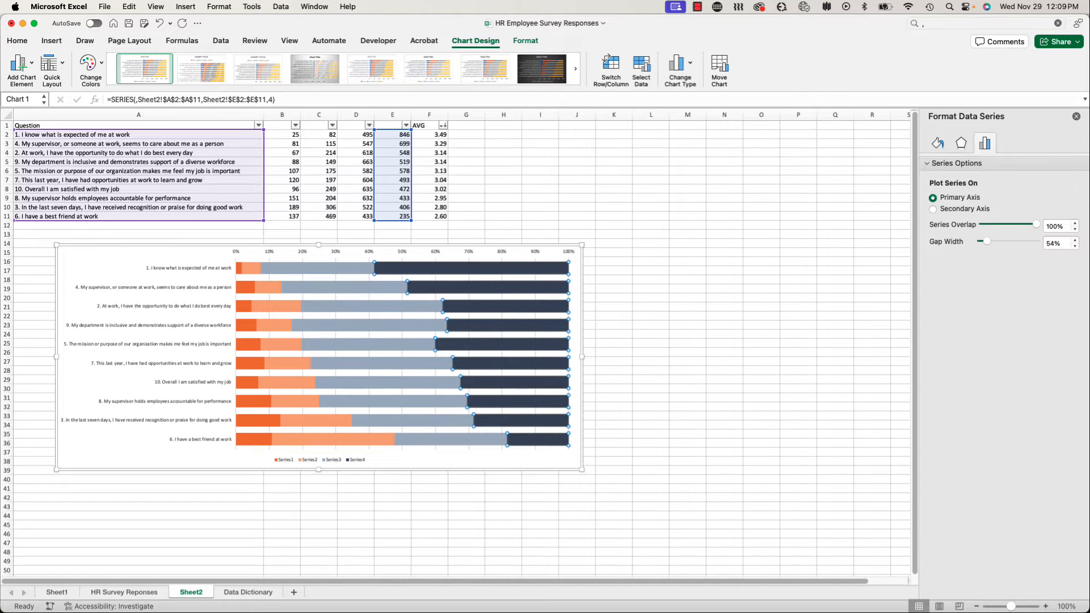
pyautogui.click(603, 287)
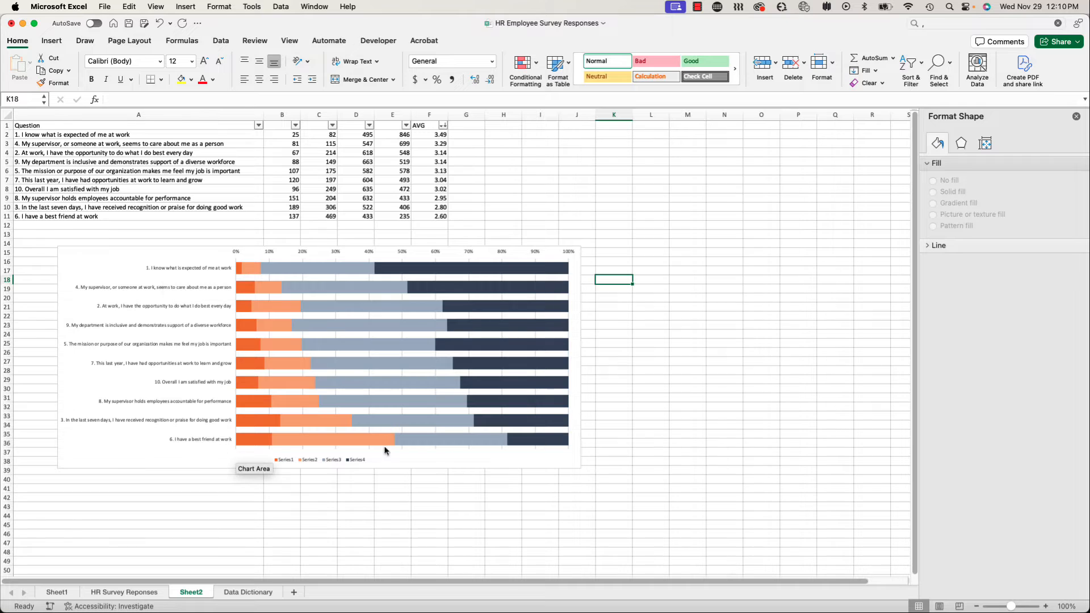
pyautogui.moveTo(467, 447)
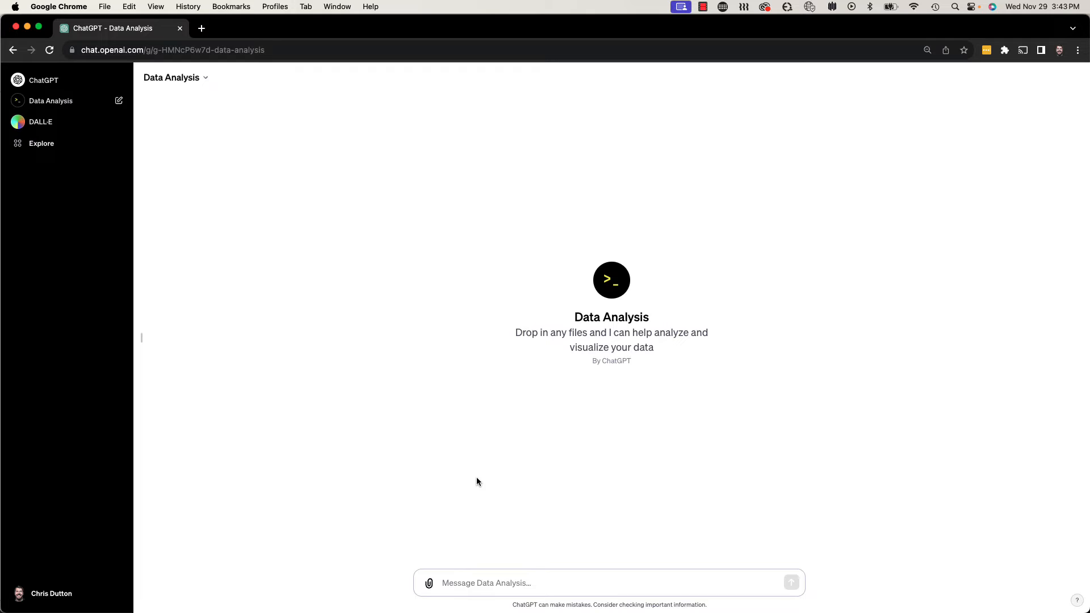
# Switch to ChatGPT's Data Analysis, prompt it to act as Washington state's Data Analyst profiling, exploring and visualizing employee survey responses, and review its proposed stages.
pyautogui.click(505, 581)
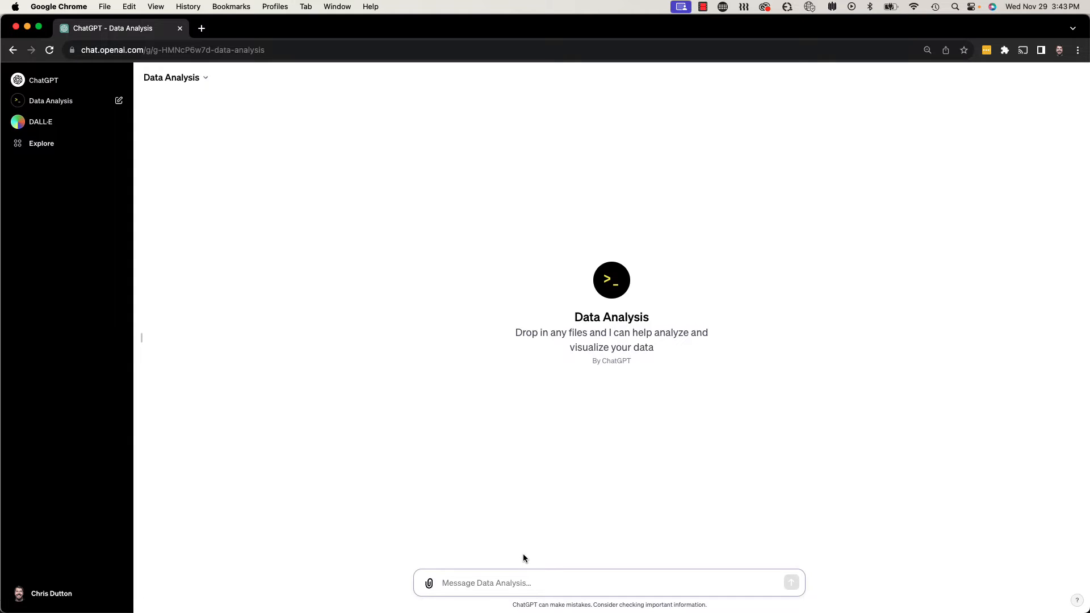
pyautogui.write("You'll be playing the role of a Data Analyst for the state of Washington. Your job is to analyze employee survey response data to identify insights and recommendations for key stakeholders. You will profile and QA the data for common quality issues, conduct exploratory analysis, and visualize the data to clearly communicate your findings.")
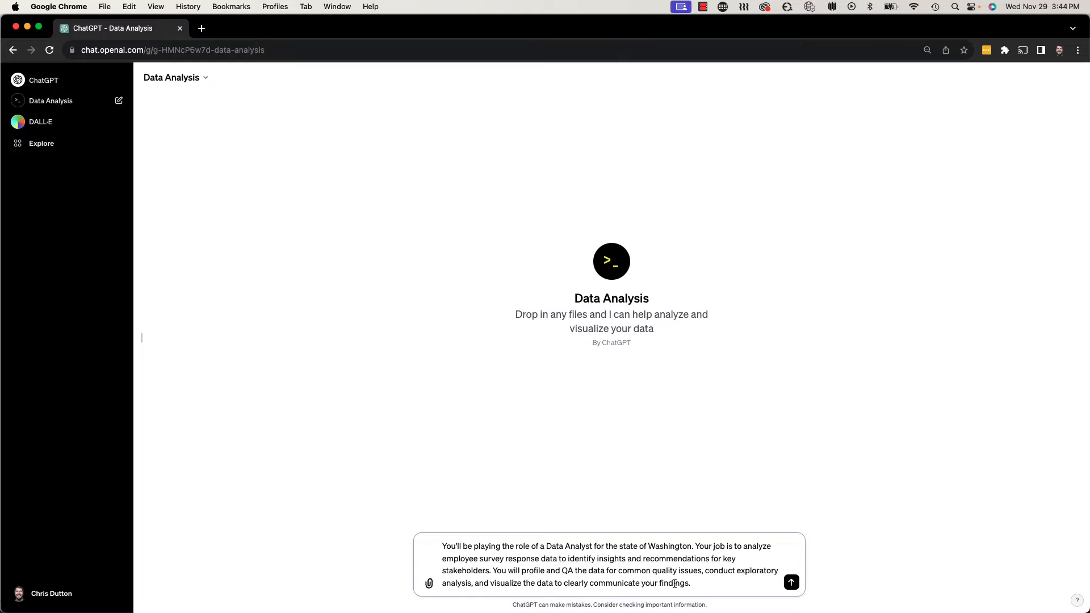
pyautogui.click(792, 583)
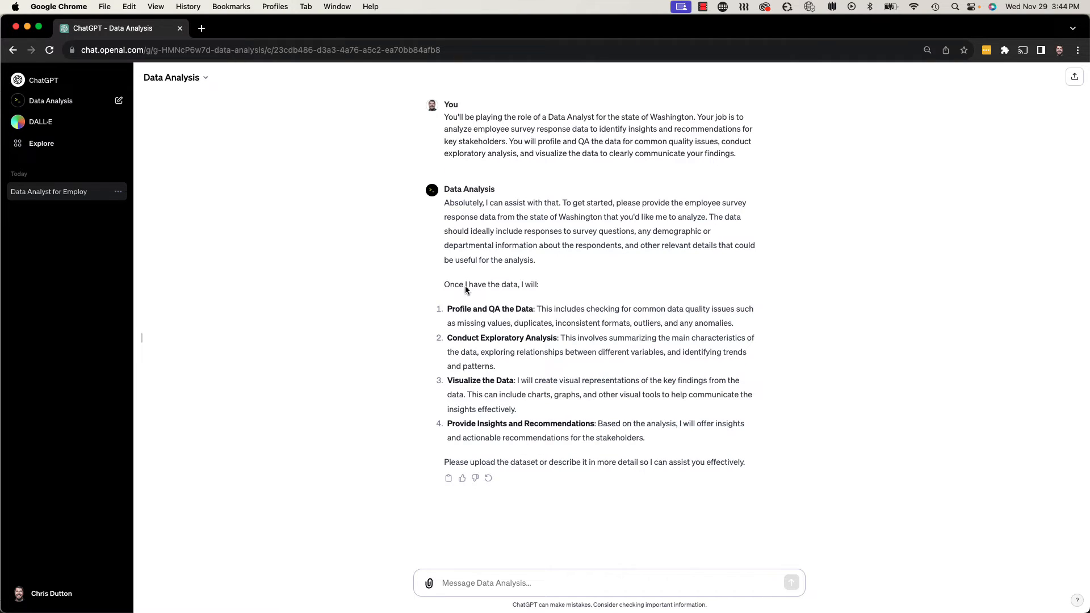
pyautogui.moveTo(446, 310); pyautogui.dragTo(540, 314)
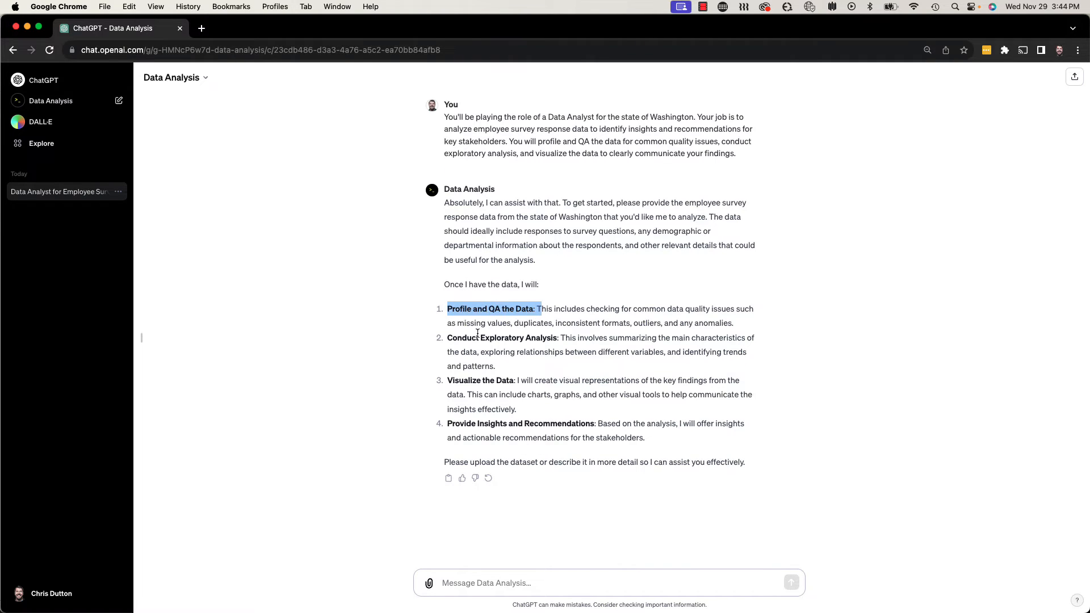
pyautogui.moveTo(458, 337); pyautogui.dragTo(555, 344)
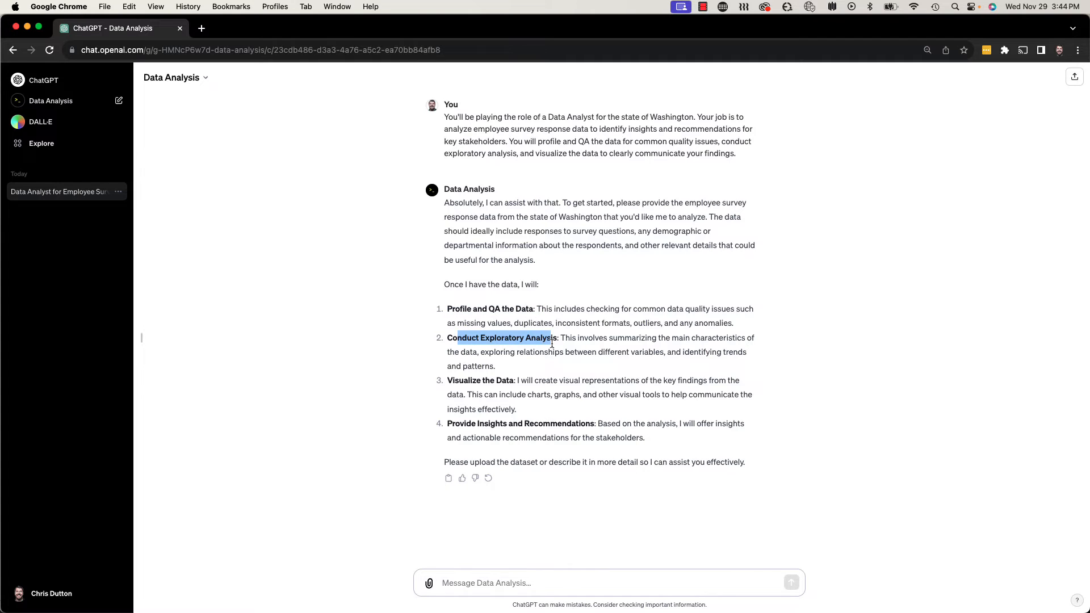
pyautogui.moveTo(448, 380); pyautogui.dragTo(527, 381)
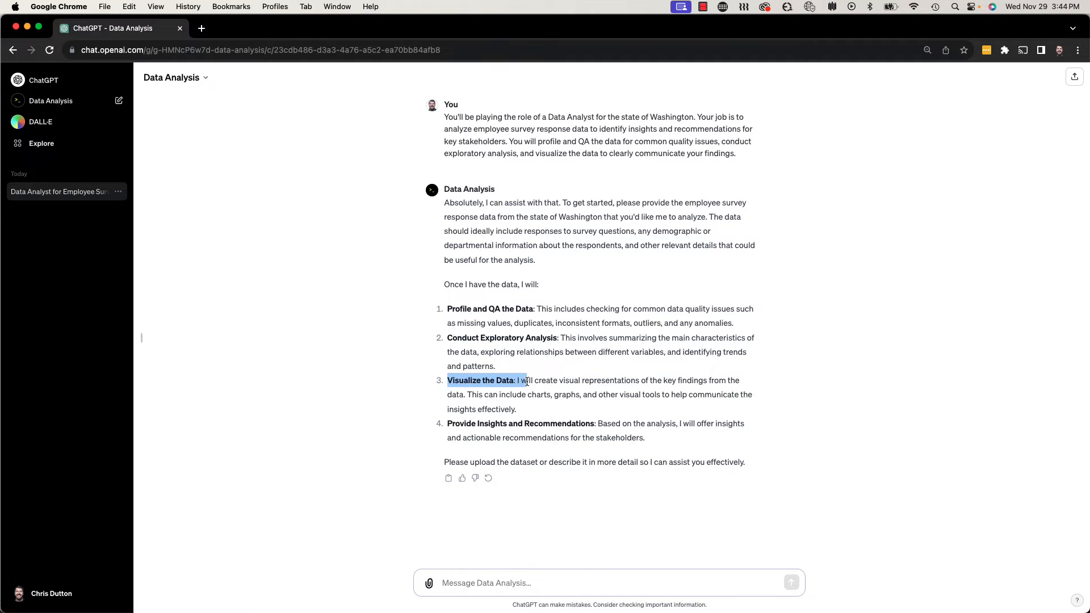
pyautogui.moveTo(447, 424); pyautogui.dragTo(616, 420)
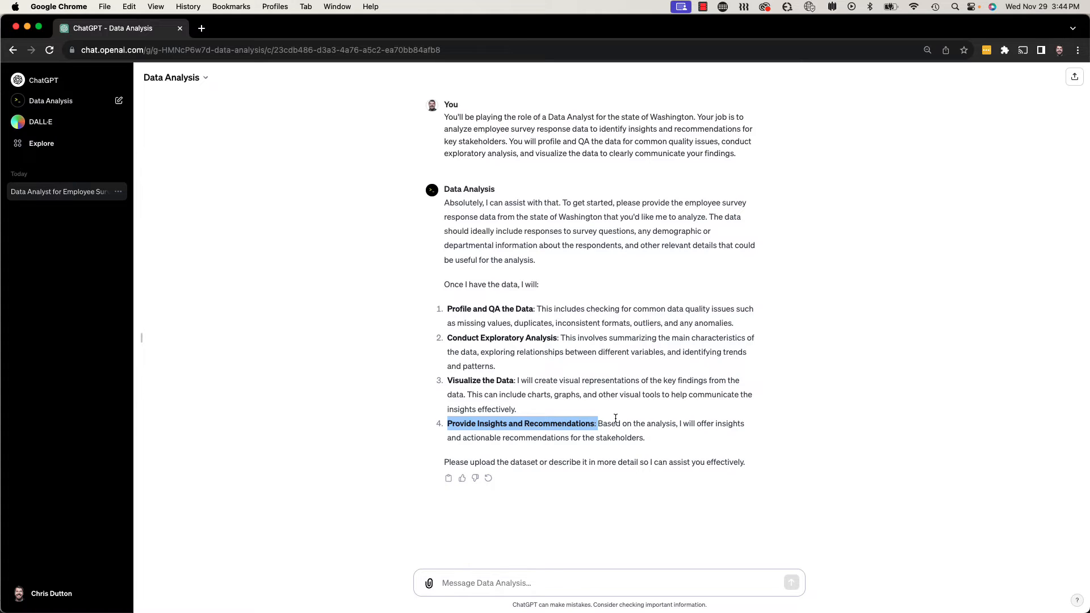
pyautogui.click(654, 443)
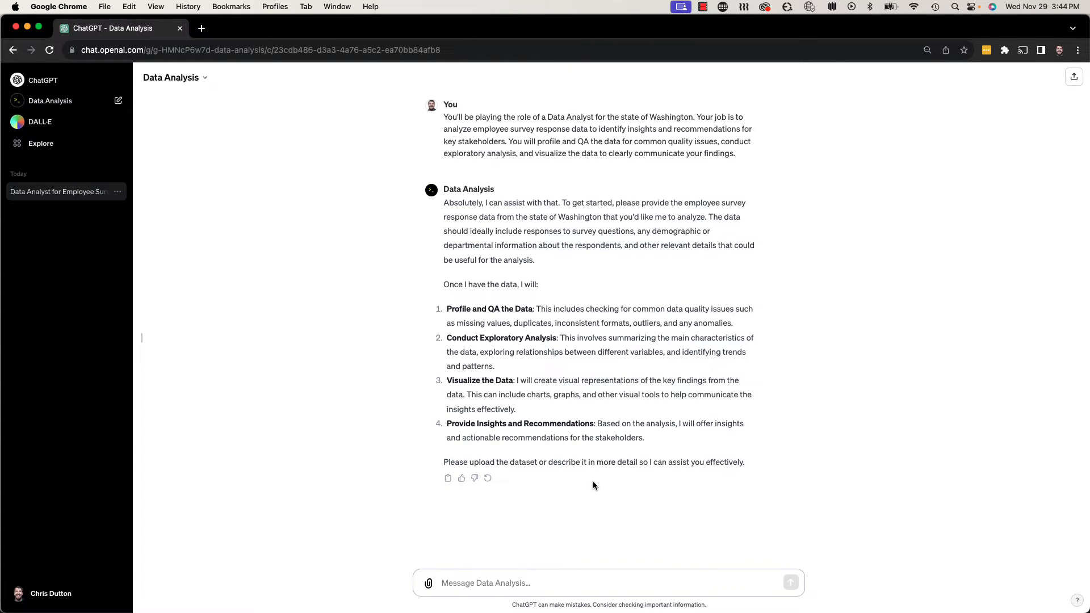
# Attach the HR Employee Survey Responses spreadsheet and send it with the message "Here's an Excel file containing the survey responses".
pyautogui.click(494, 582)
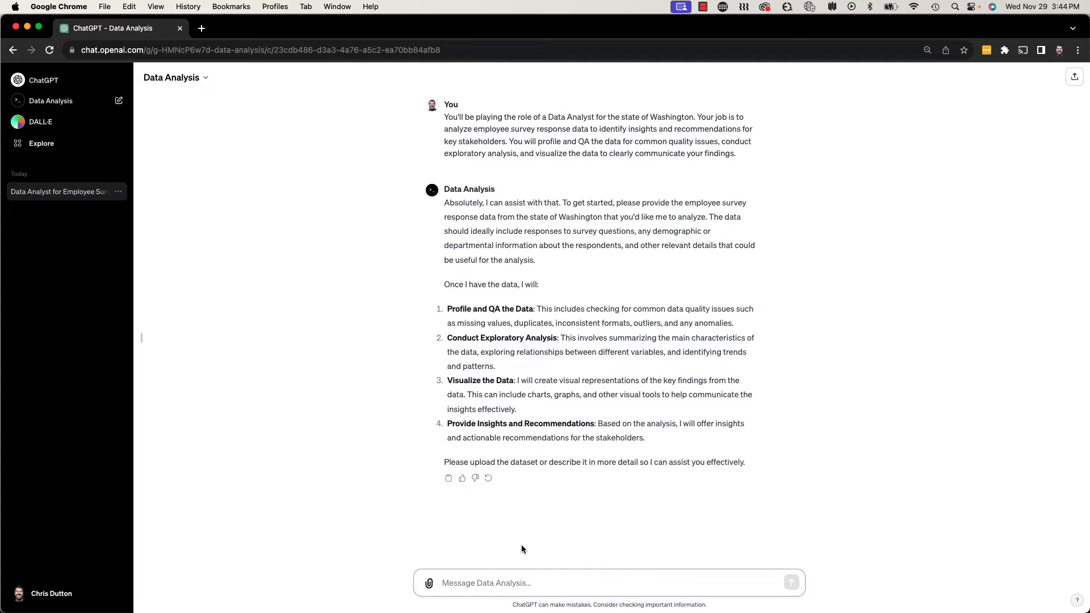
pyautogui.write("Here's an Excel file containing the survey responses")
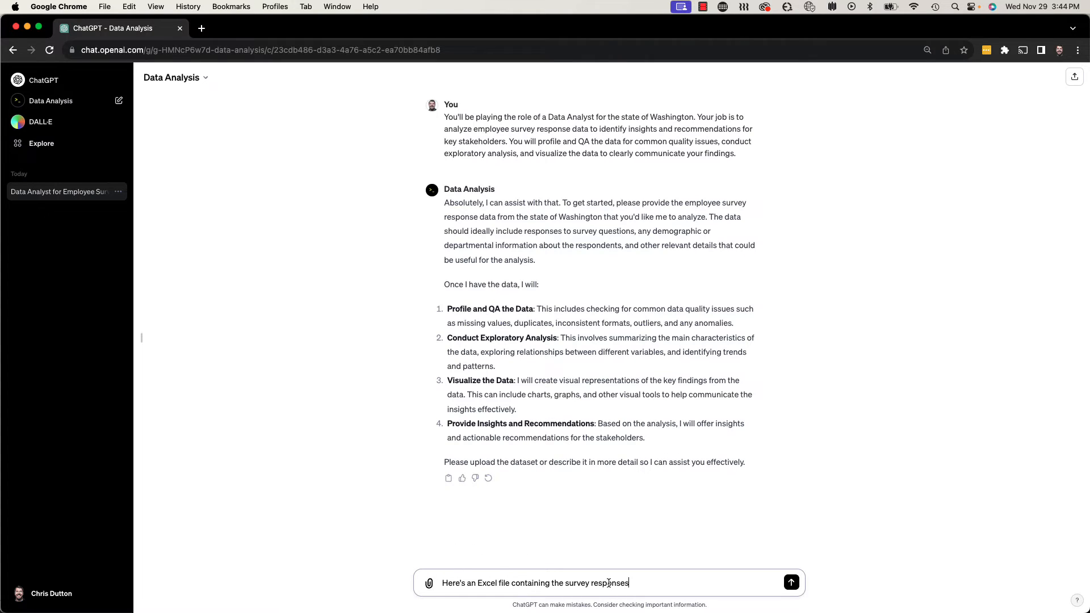
pyautogui.click(429, 584)
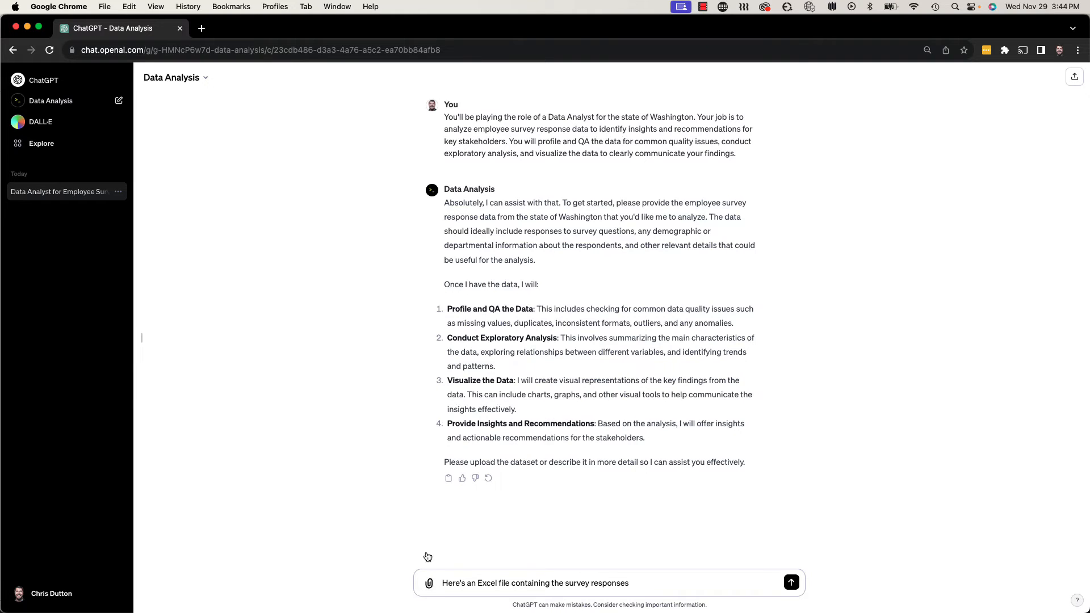
pyautogui.doubleClick(325, 158)
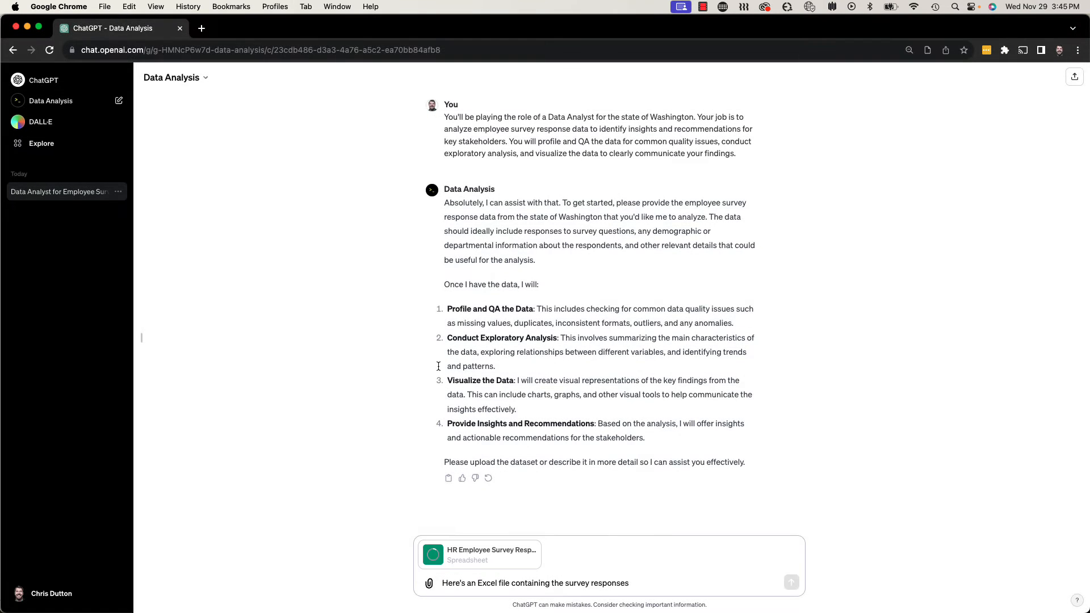
pyautogui.click(791, 583)
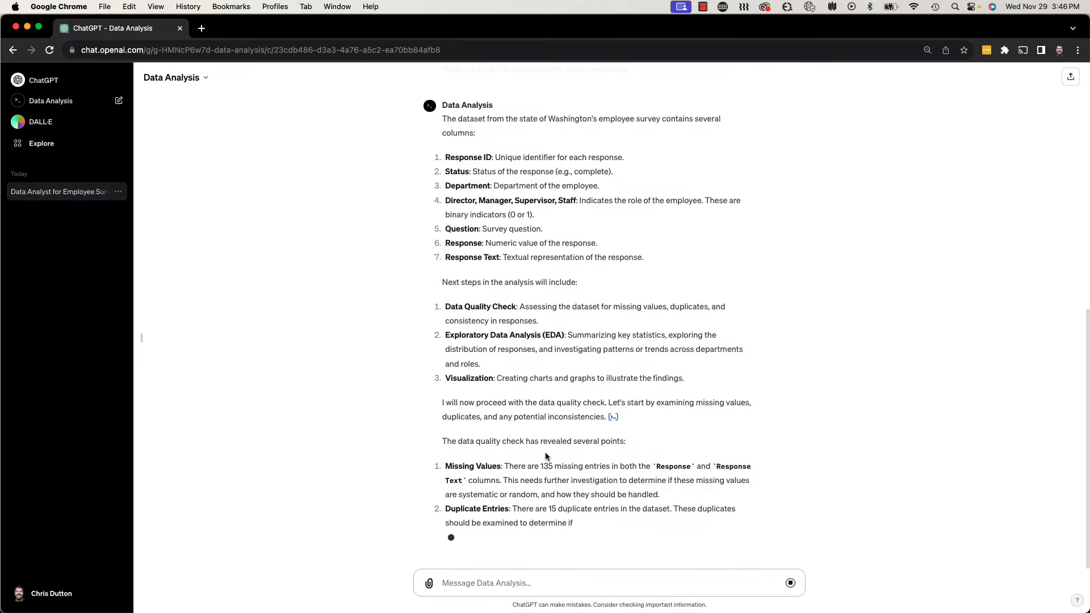
# Examine the data quality findings on missing values, duplicate entries and question wording in the reply.
pyautogui.moveTo(510, 464); pyautogui.dragTo(610, 465)
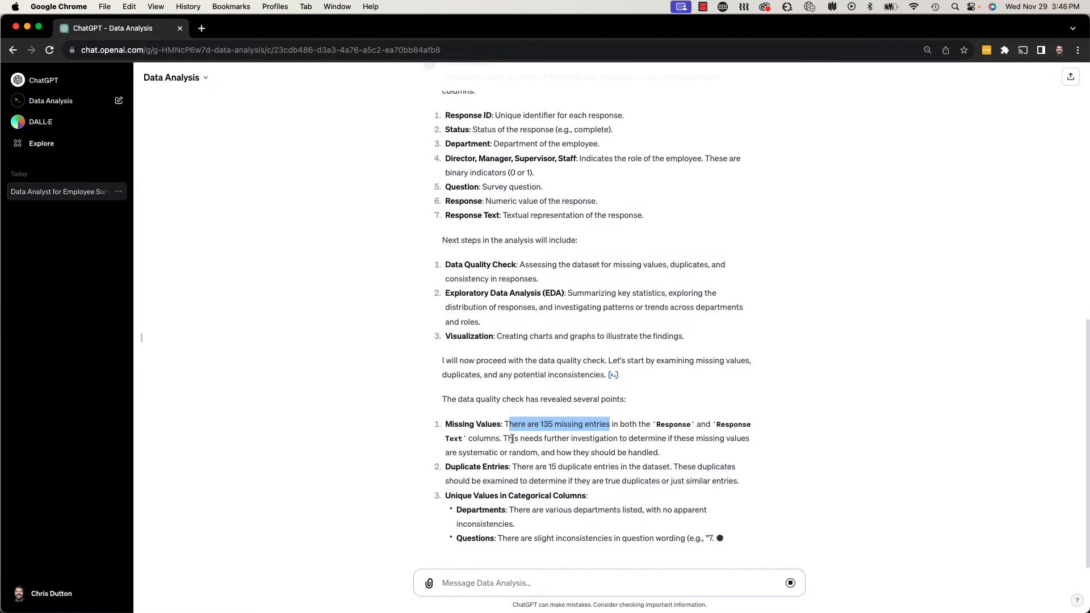
pyautogui.moveTo(527, 423); pyautogui.dragTo(637, 425)
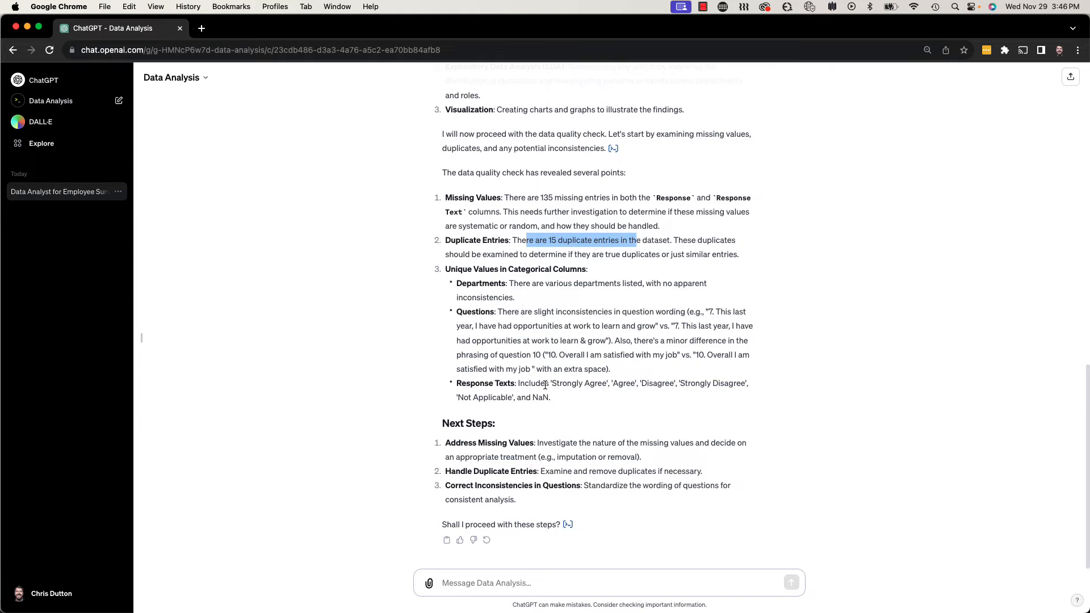
pyautogui.moveTo(497, 312); pyautogui.dragTo(673, 366)
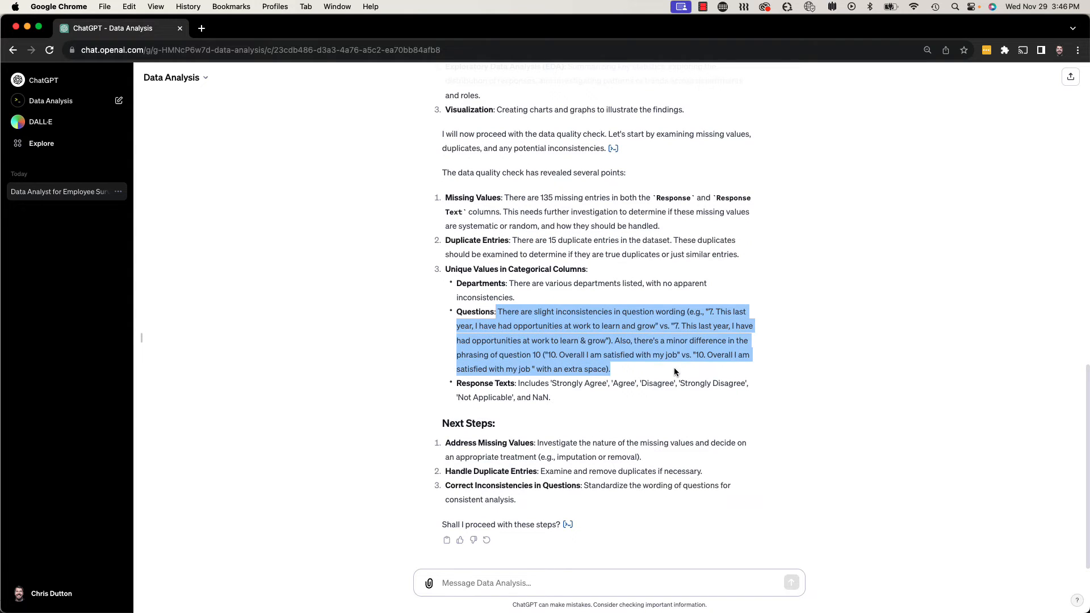
pyautogui.click(662, 378)
pyautogui.moveTo(508, 312); pyautogui.dragTo(647, 319)
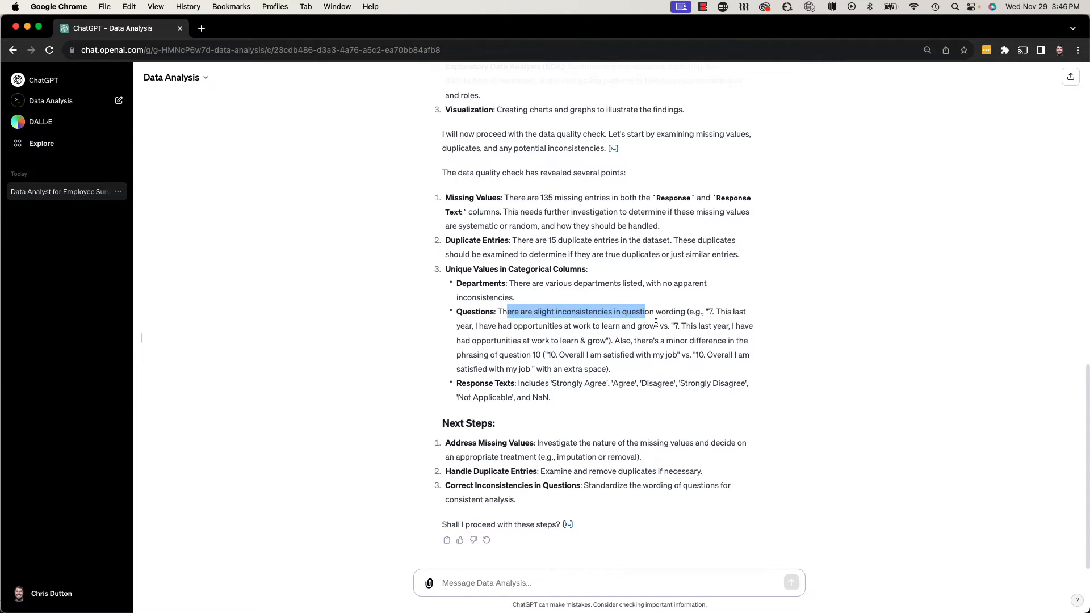
pyautogui.click(669, 320)
pyautogui.moveTo(708, 311); pyautogui.dragTo(733, 312)
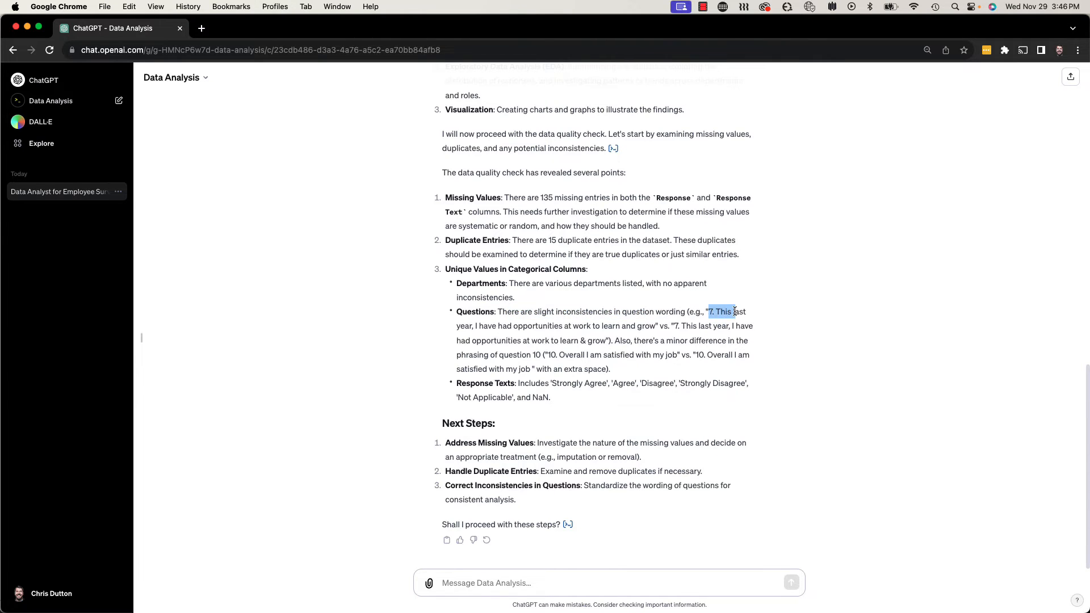
pyautogui.click(545, 359)
pyautogui.moveTo(532, 355); pyautogui.dragTo(640, 373)
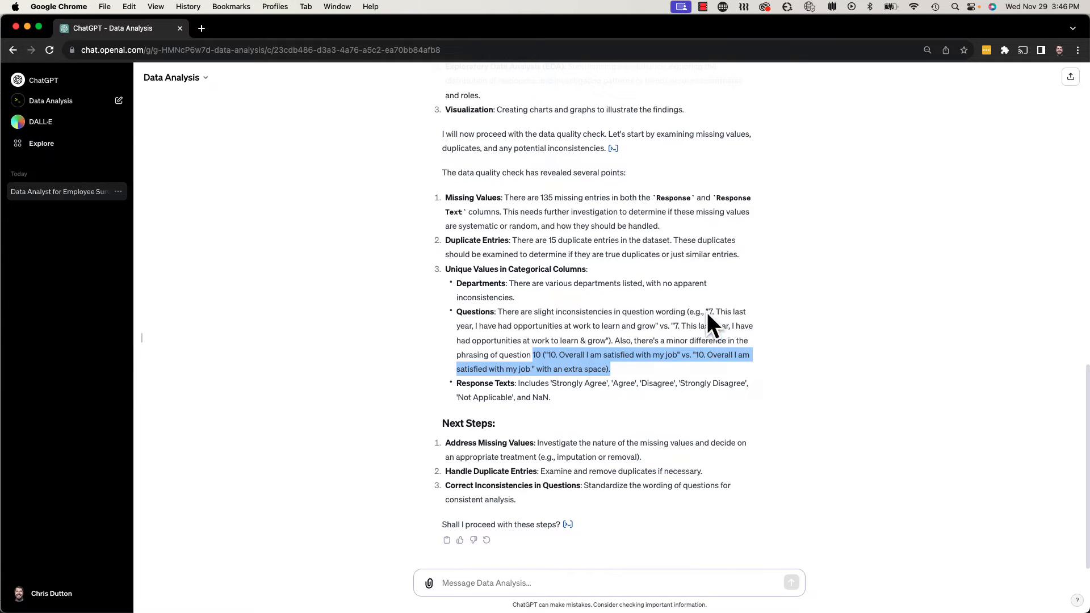
pyautogui.click(612, 394)
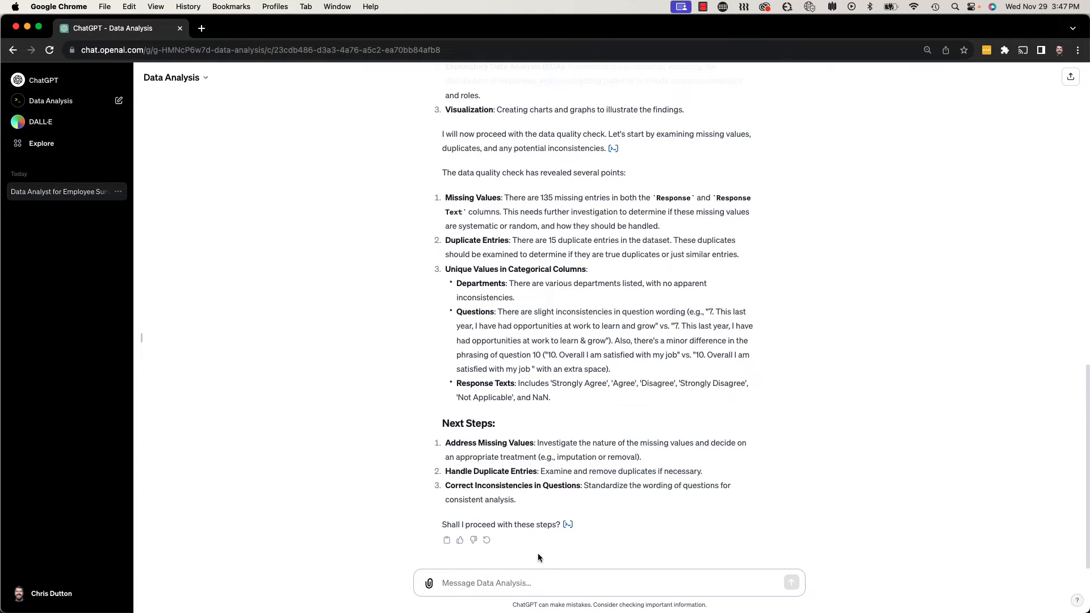
# Ask to remove duplicates and blank responses, change "&" to "and" in question 7, strip question 10's trailing space, and check the reported cleanup.
pyautogui.click(549, 586)
pyautogui.write('Please remove any')
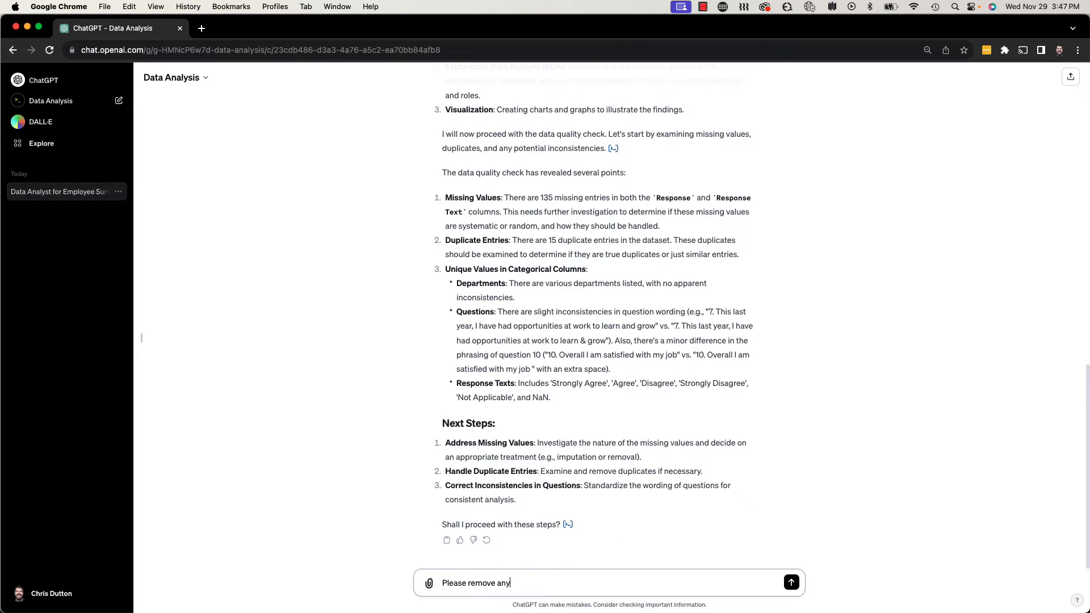
pyautogui.write(' duplicate records, along with any cases where response or response text is blank. Please also standardize the text for questions 7 and 10 to remove inconsistencies (i.e. change the "&" to "and" for question 7 and remove the trailing space for question 10)')
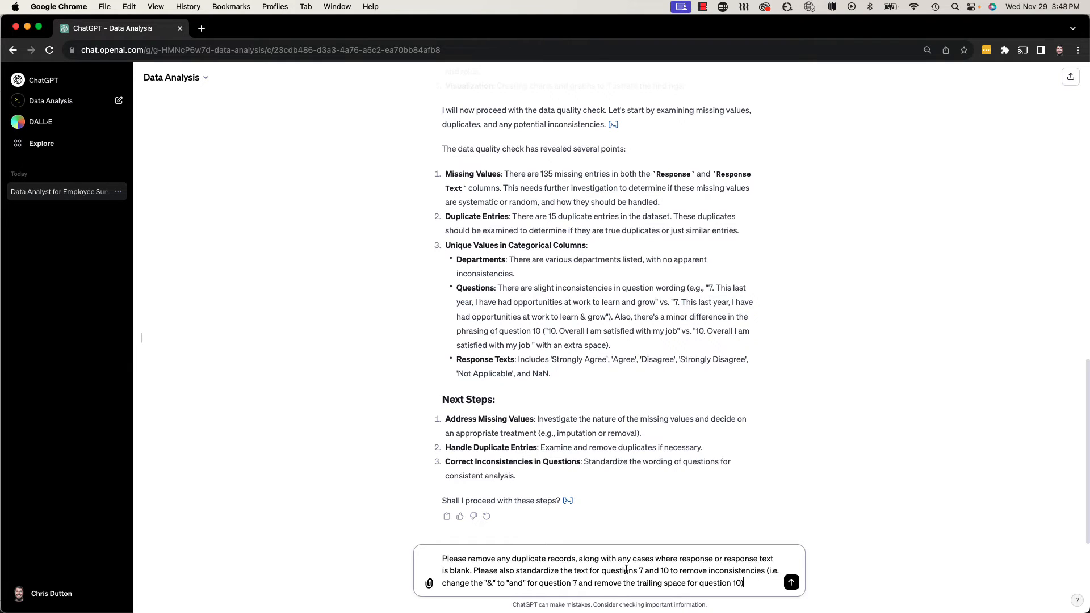
pyautogui.click(792, 583)
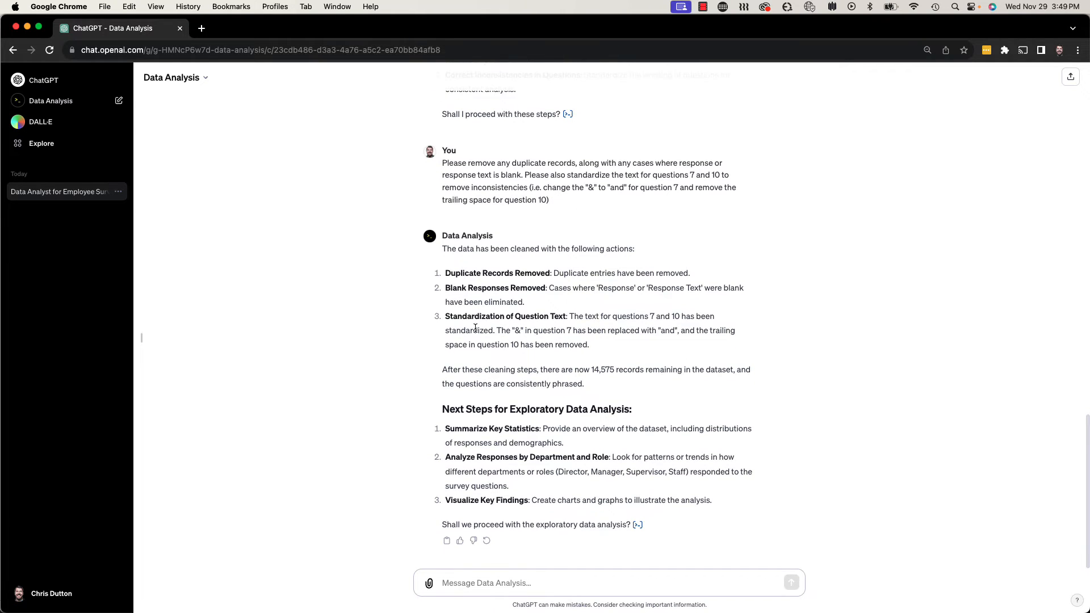
pyautogui.moveTo(500, 329); pyautogui.dragTo(625, 344)
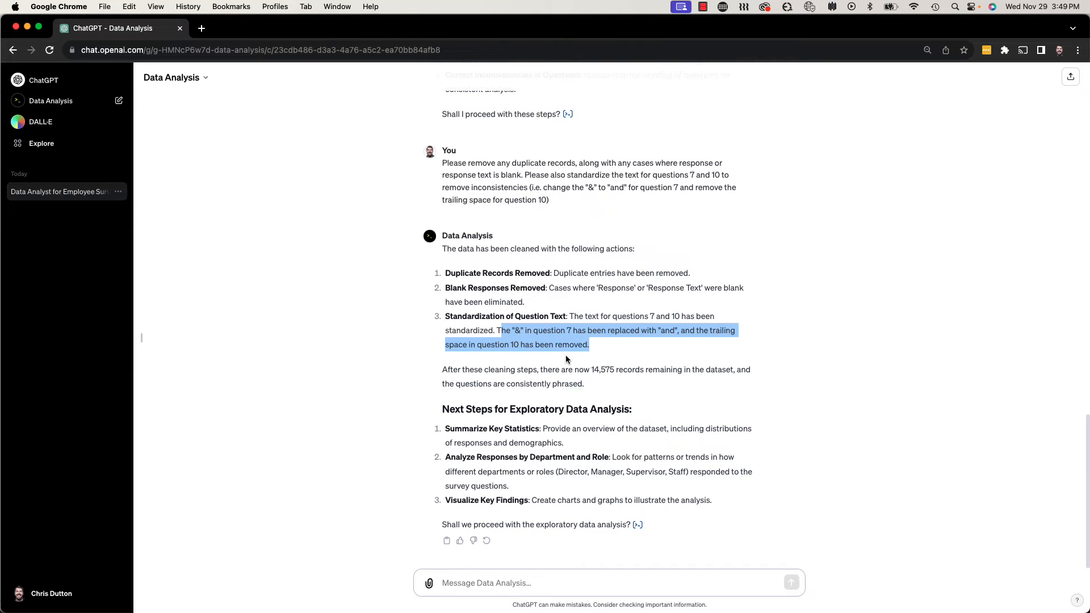
pyautogui.moveTo(442, 374); pyautogui.dragTo(579, 372)
pyautogui.click(606, 370)
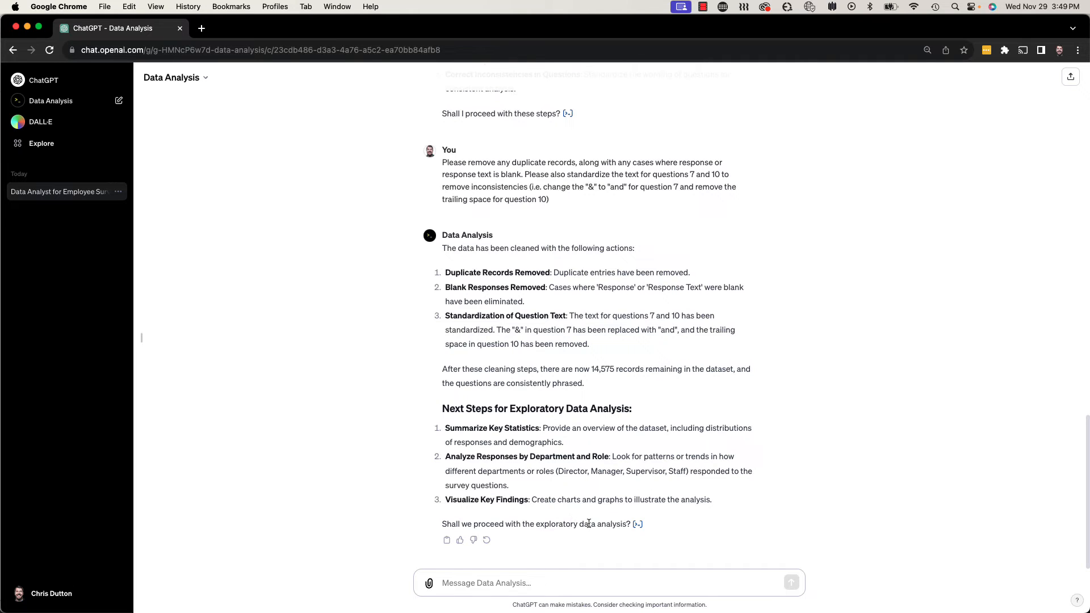
# Request a table counting responses 1, 2, 3 and 4 per question with averages rounded to 2 decimals, sorted descending by average response.
pyautogui.click(506, 586)
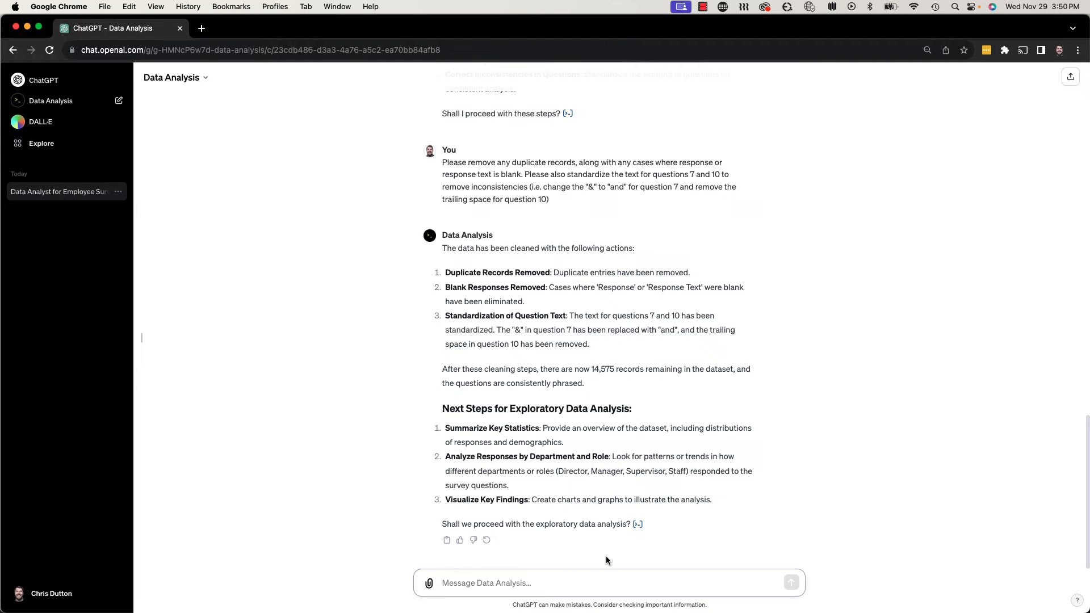
pyautogui.write('Please calculate the count of response values (1, 2, 3, 4) for each question, along wi')
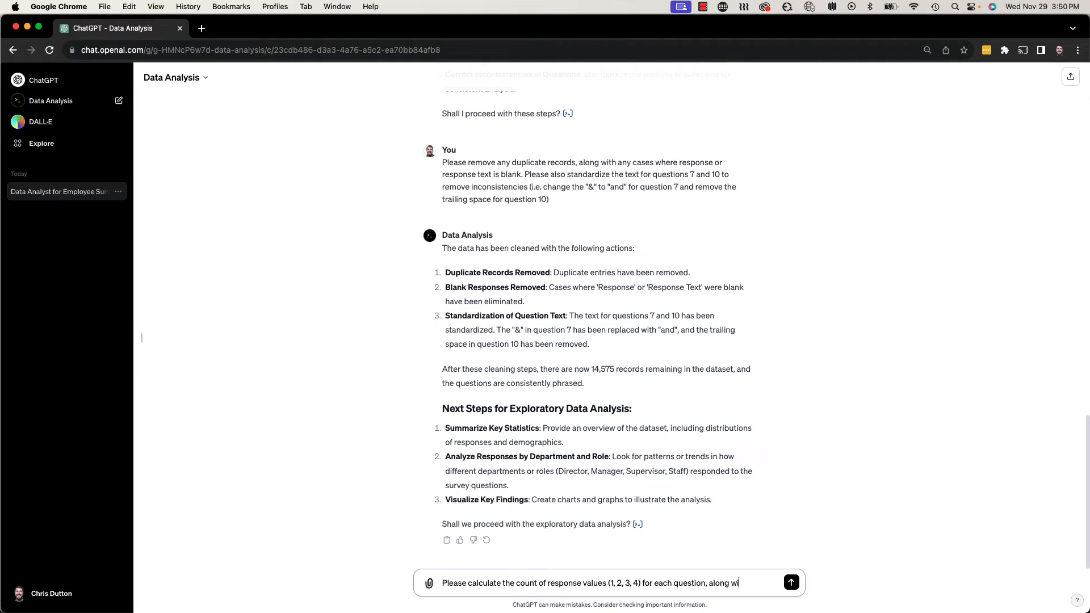
pyautogui.write('th the average response, rounded to 2 decimal points. Return the results in table format, with questions sorted descending by average response.')
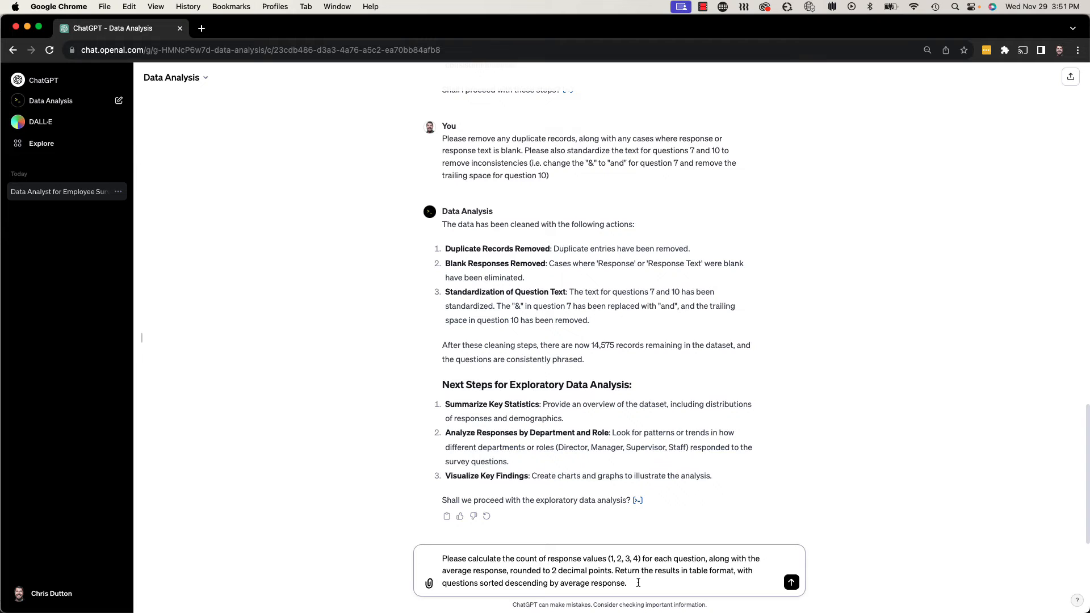
pyautogui.click(791, 583)
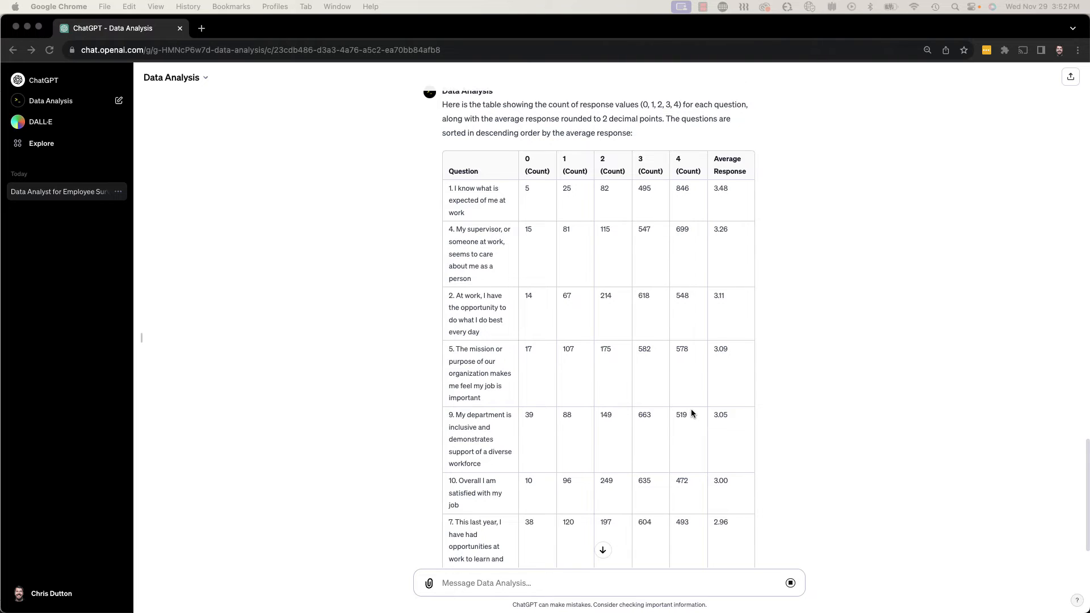
# Examine the table's response counts, average responses and question order, including how the 0 responses are treated.
pyautogui.scroll(-3, 691, 410)
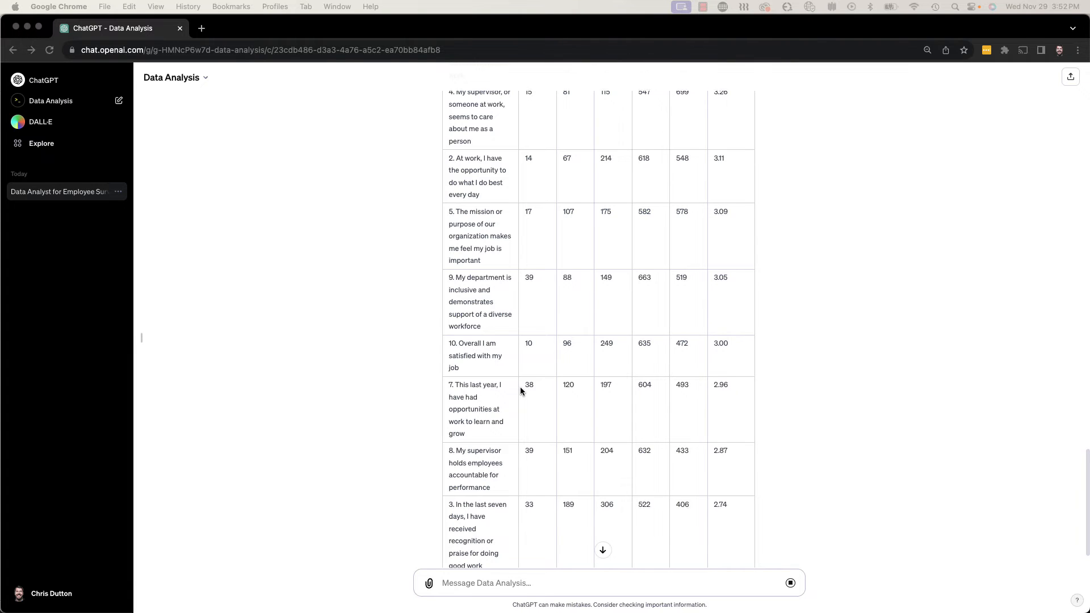
pyautogui.scroll(-2, 520, 386)
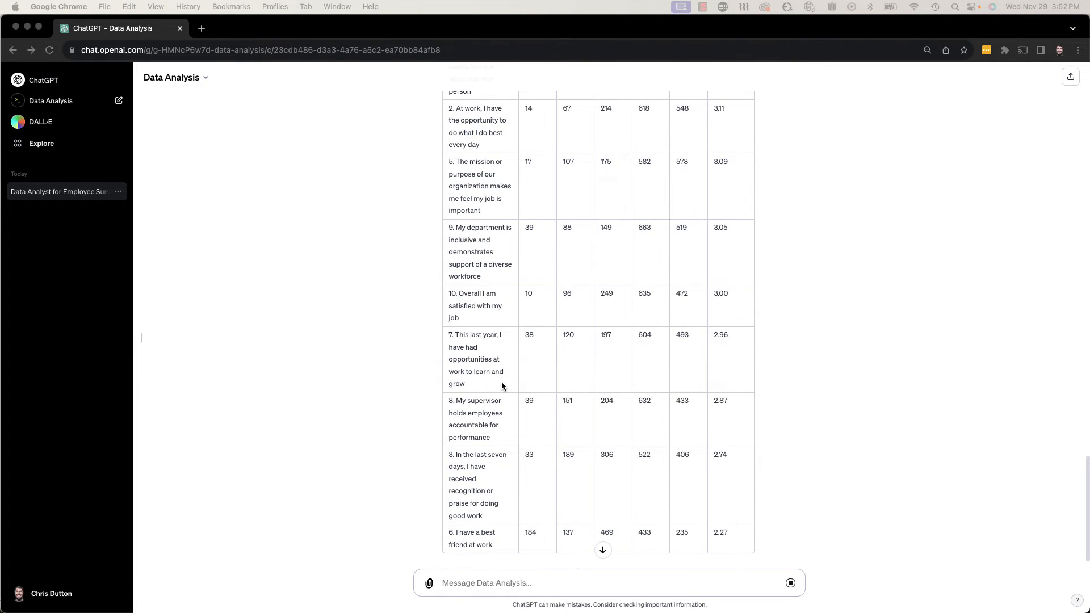
pyautogui.scroll(-2, 503, 382)
pyautogui.scroll(-1, 580, 384)
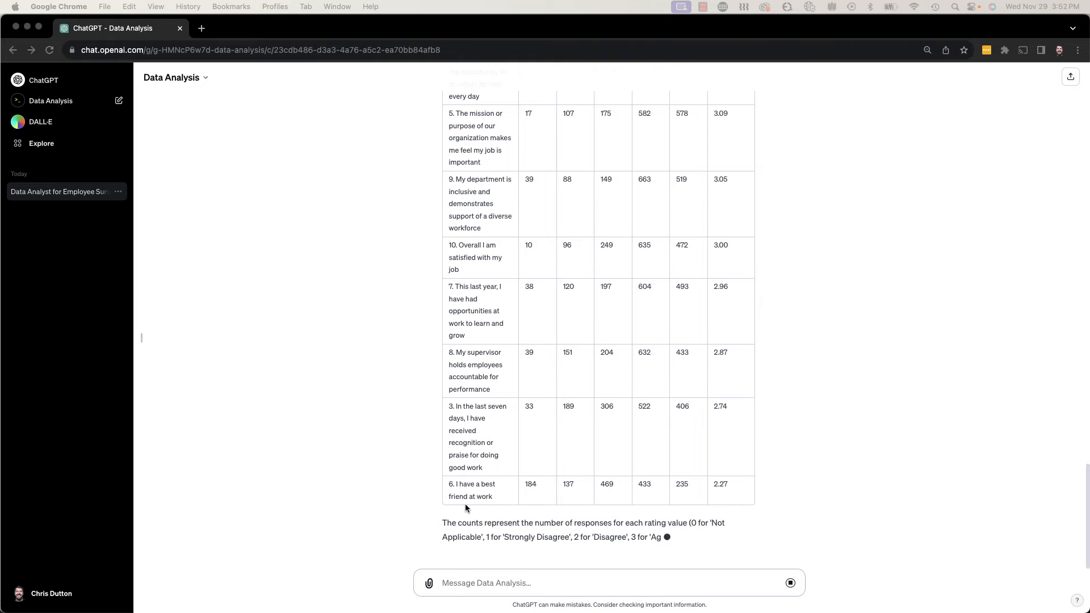
pyautogui.scroll(8, 635, 441)
pyautogui.scroll(1, 635, 445)
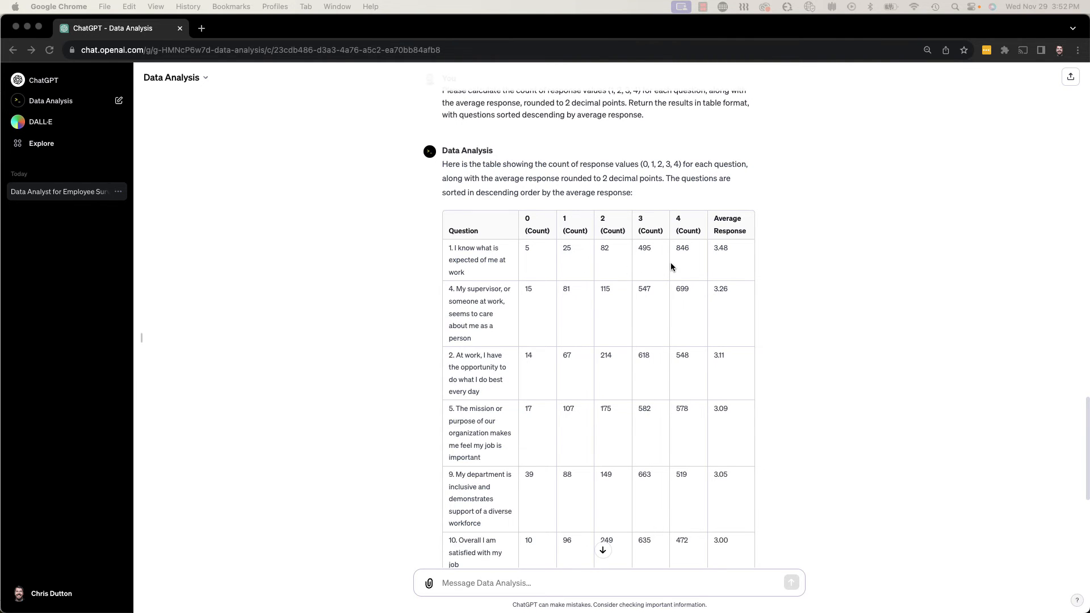
pyautogui.scroll(-2, 687, 314)
pyautogui.scroll(-7, 598, 194)
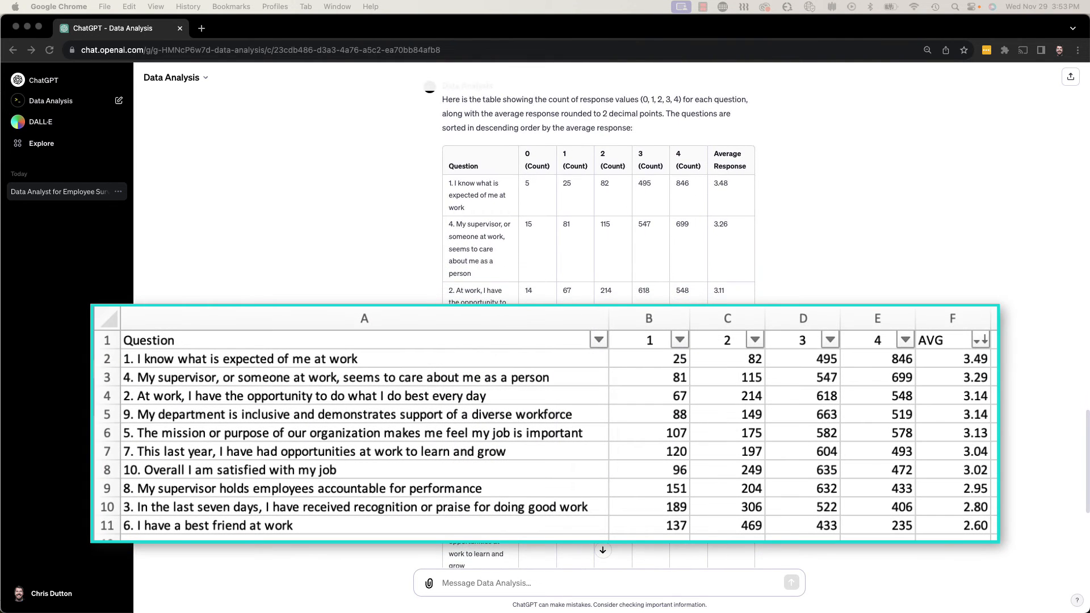
pyautogui.scroll(-2, 598, 193)
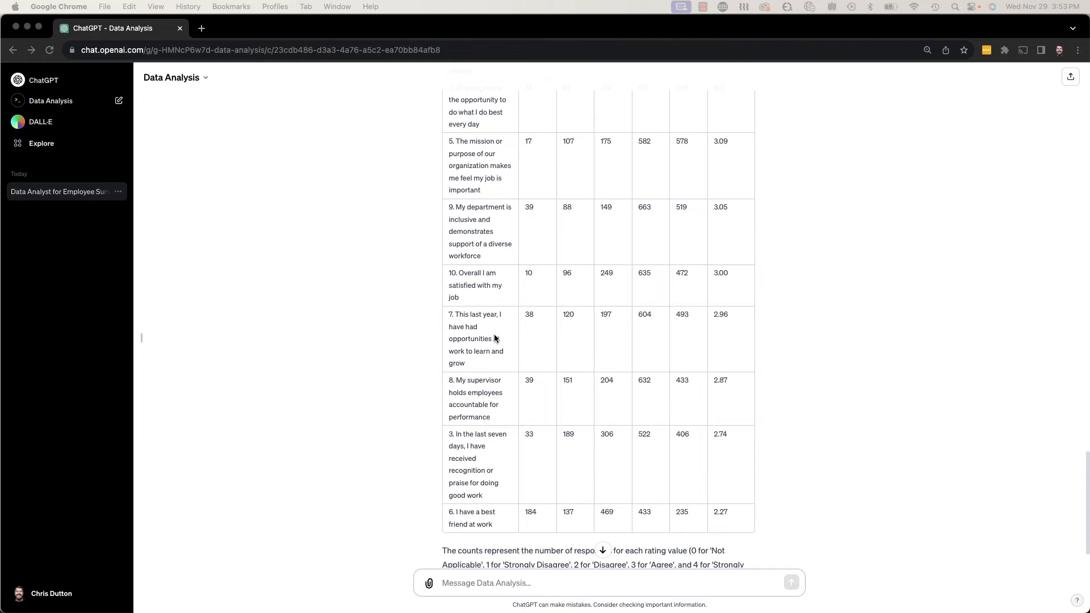
pyautogui.scroll(1, 493, 344)
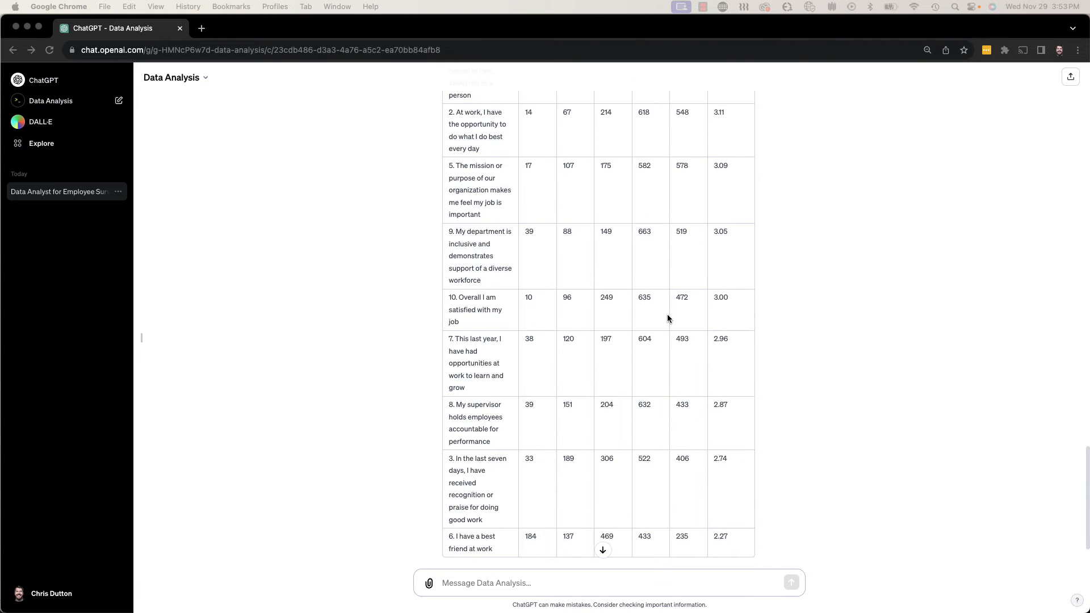
pyautogui.scroll(7, 704, 340)
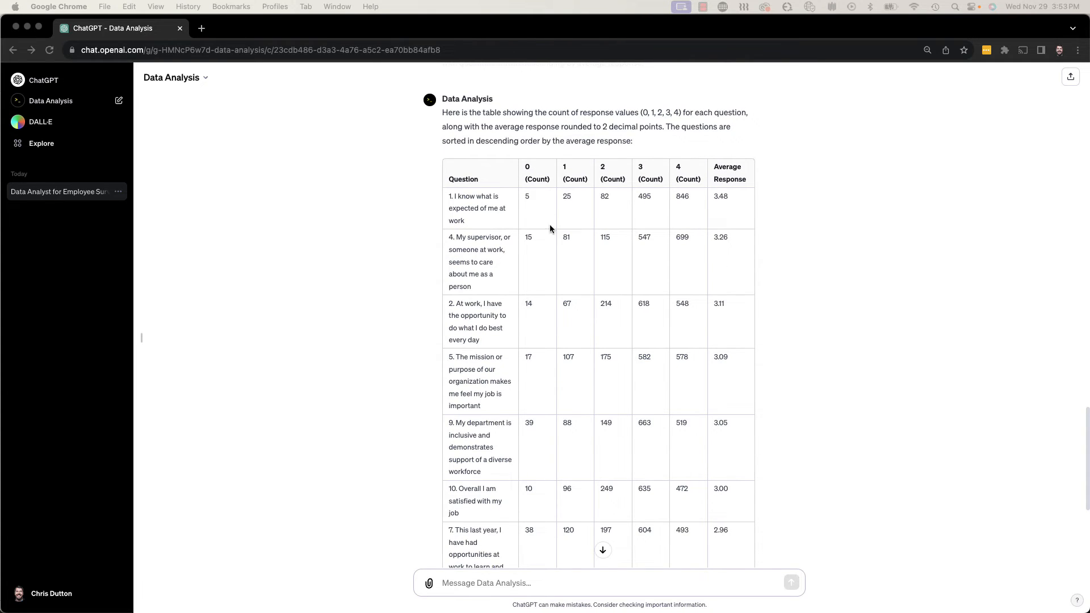
pyautogui.scroll(-1, 722, 301)
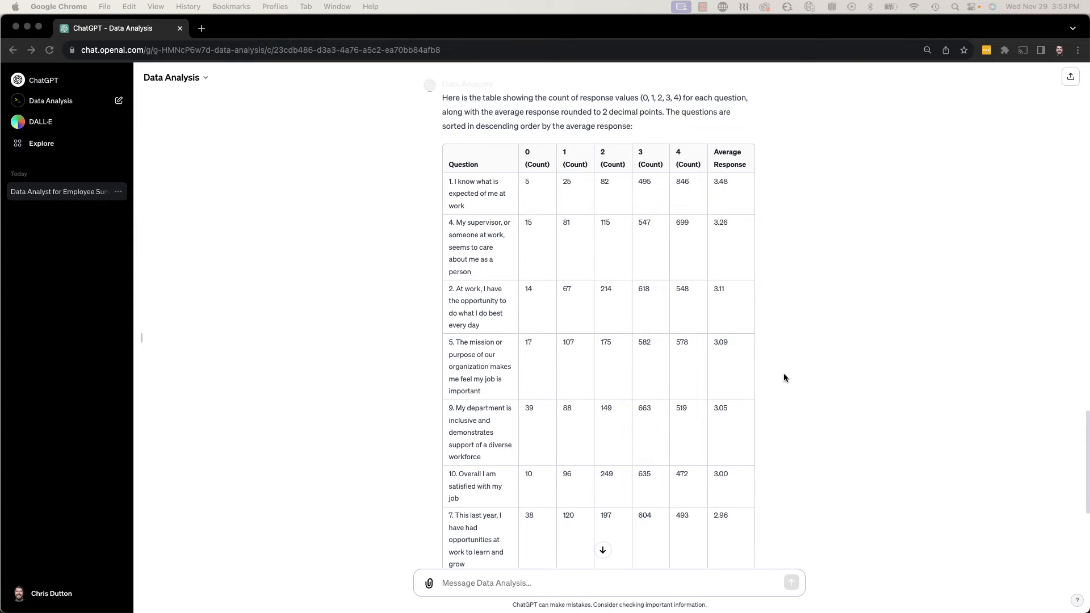
pyautogui.scroll(-1, 784, 378)
pyautogui.scroll(-1, 774, 375)
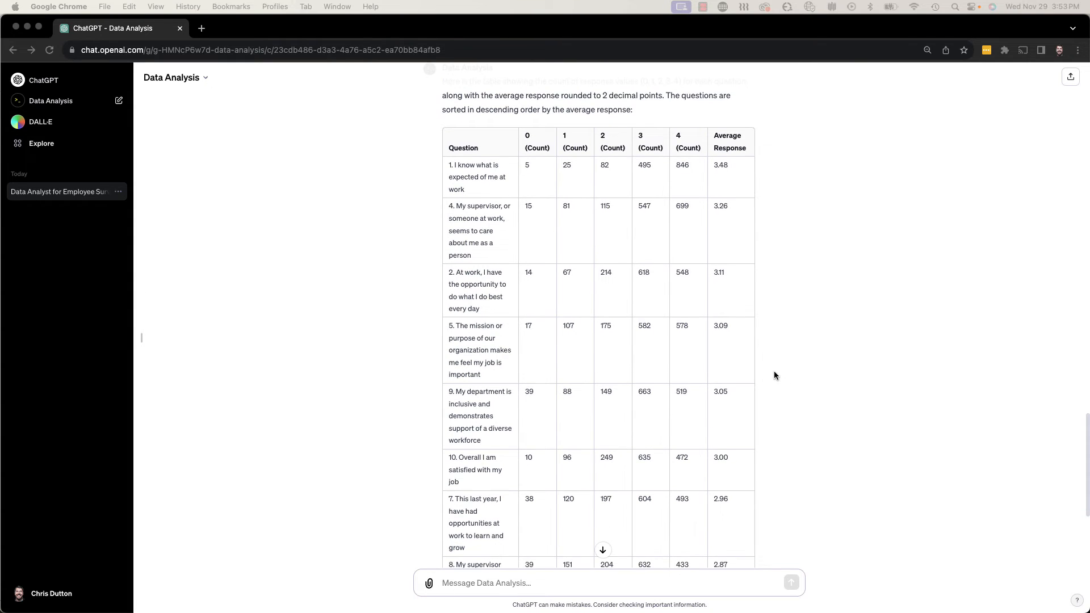
pyautogui.scroll(2, 774, 375)
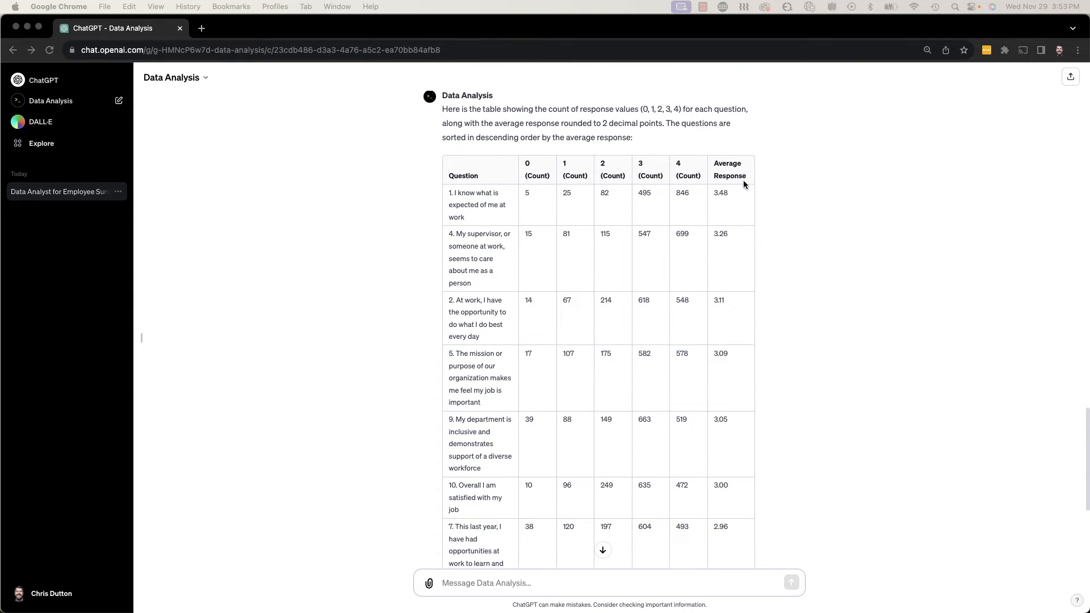
pyautogui.scroll(-10, 707, 347)
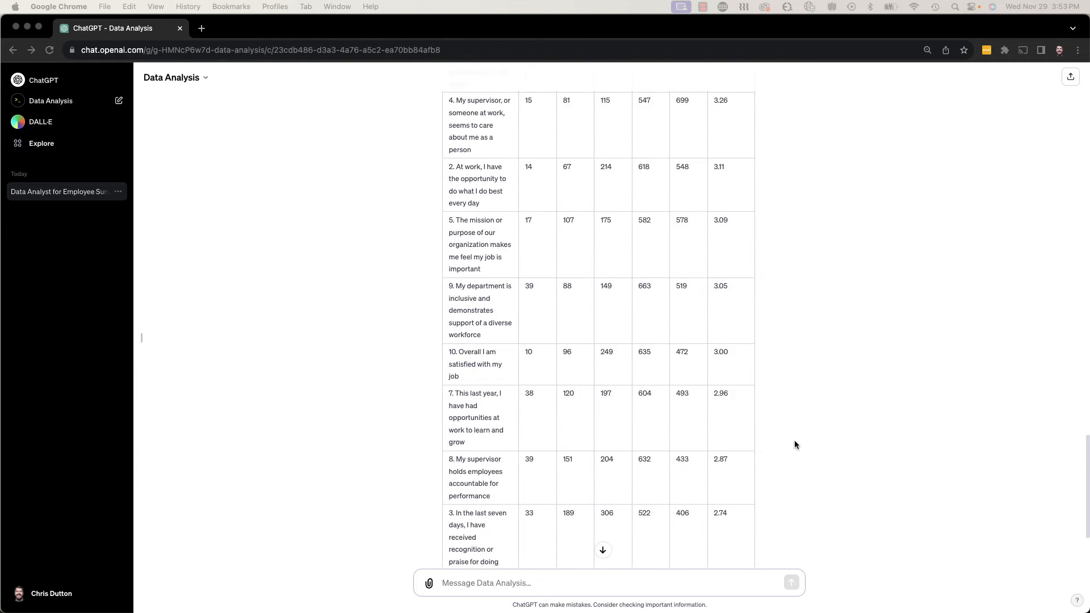
# Ask to exclude responses of 0 from the average response column, since "not applicable" doesn't indicate negative sentiment, and review the updated table.
pyautogui.click(527, 590)
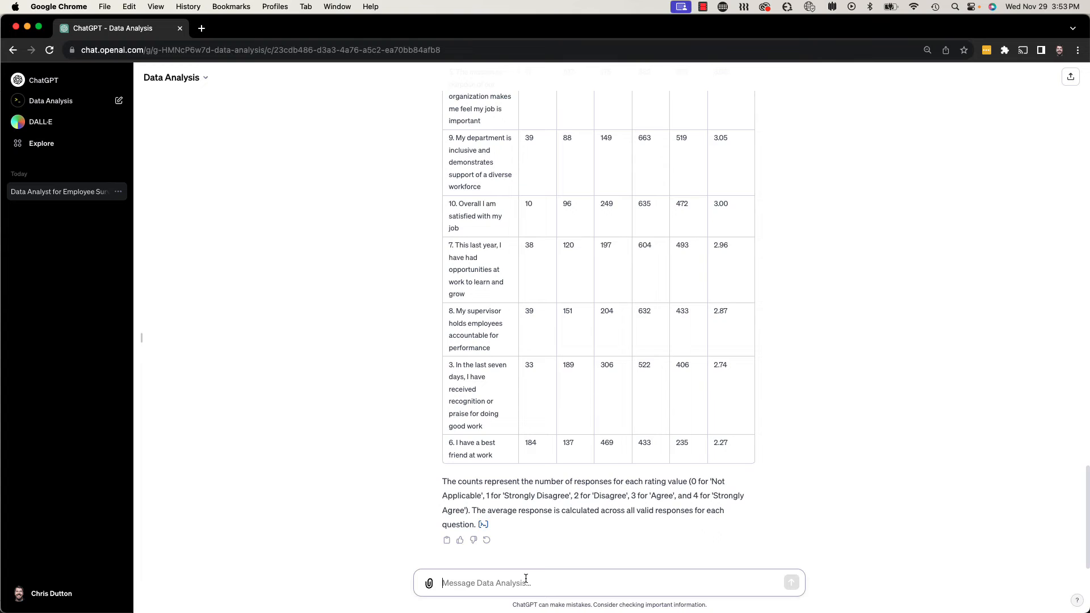
pyautogui.write('Please exclude responses of 0 from the average response column, since a response of "not applicable" doesn\'t indicate negative sentiment')
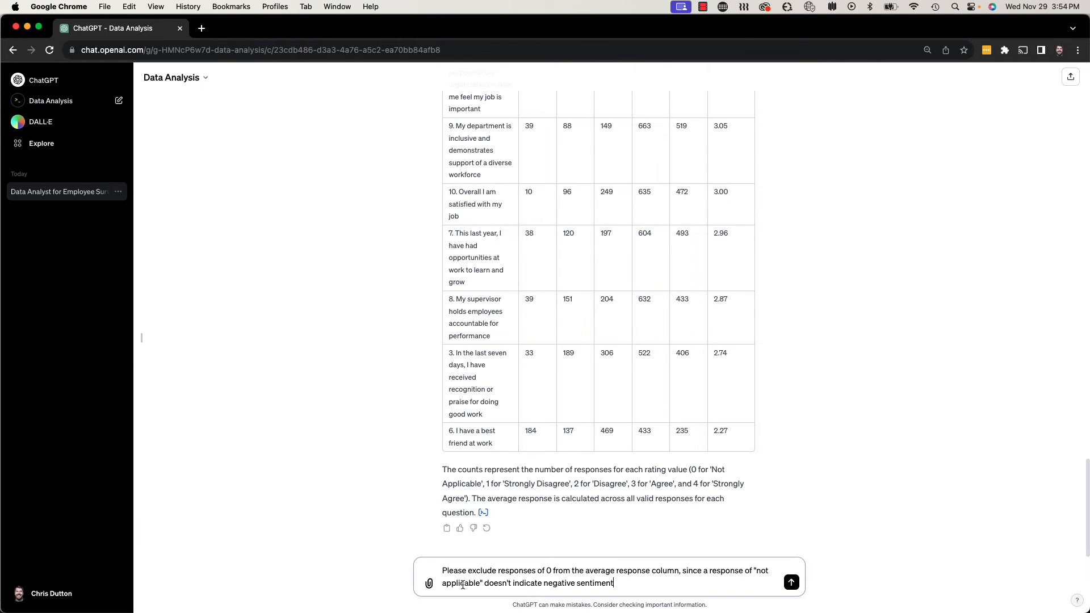
pyautogui.click(792, 586)
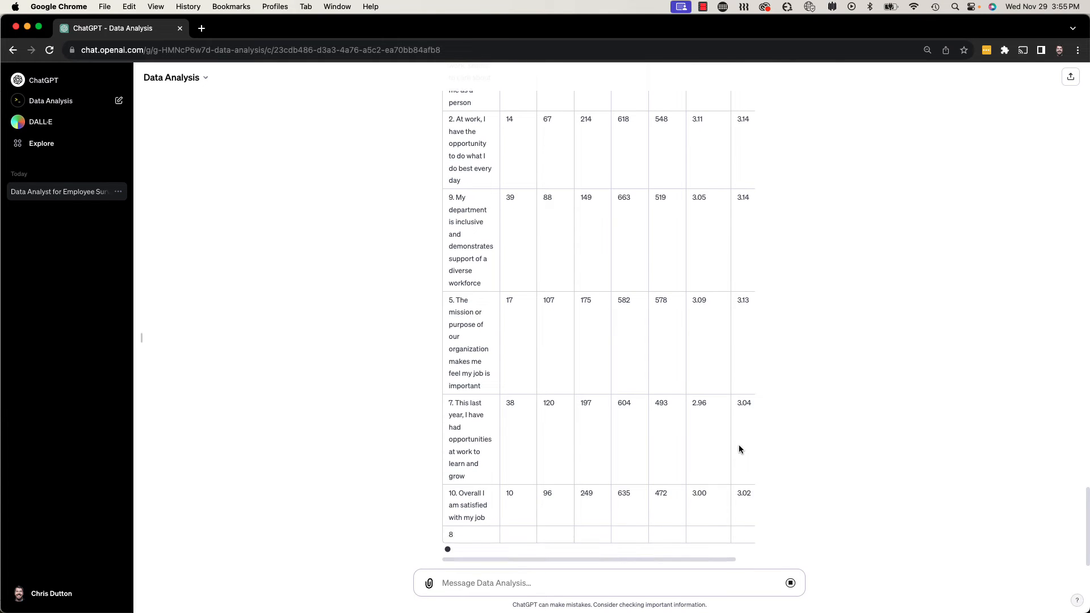
pyautogui.scroll(4, 739, 449)
pyautogui.scroll(-5, 740, 448)
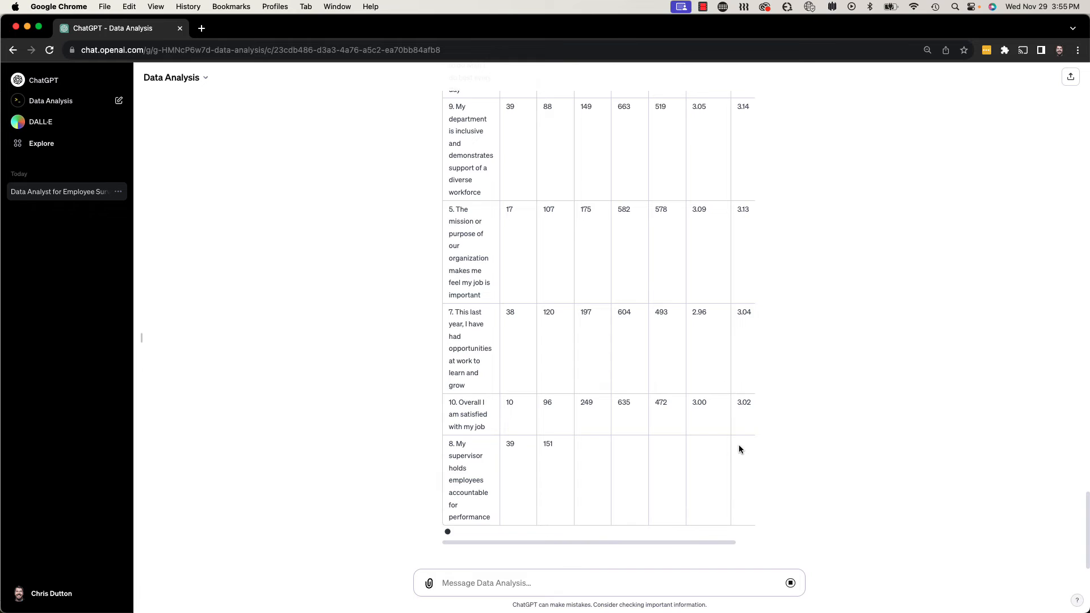
pyautogui.scroll(2, 620, 347)
pyautogui.scroll(3, 619, 351)
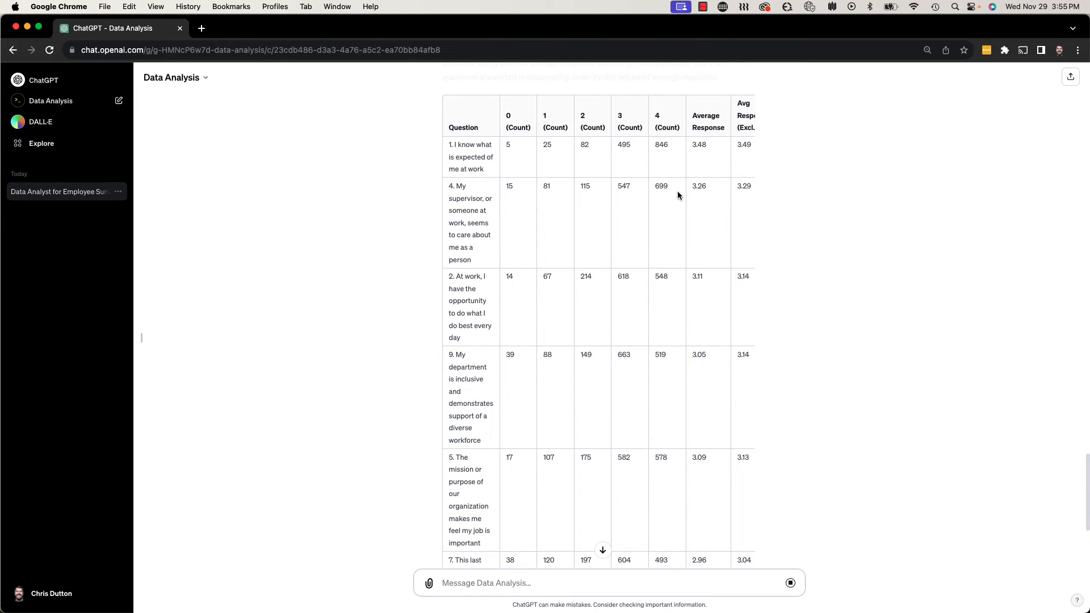
pyautogui.scroll(-1, 728, 231)
pyautogui.scroll(-2, 728, 215)
pyautogui.scroll(3, 727, 218)
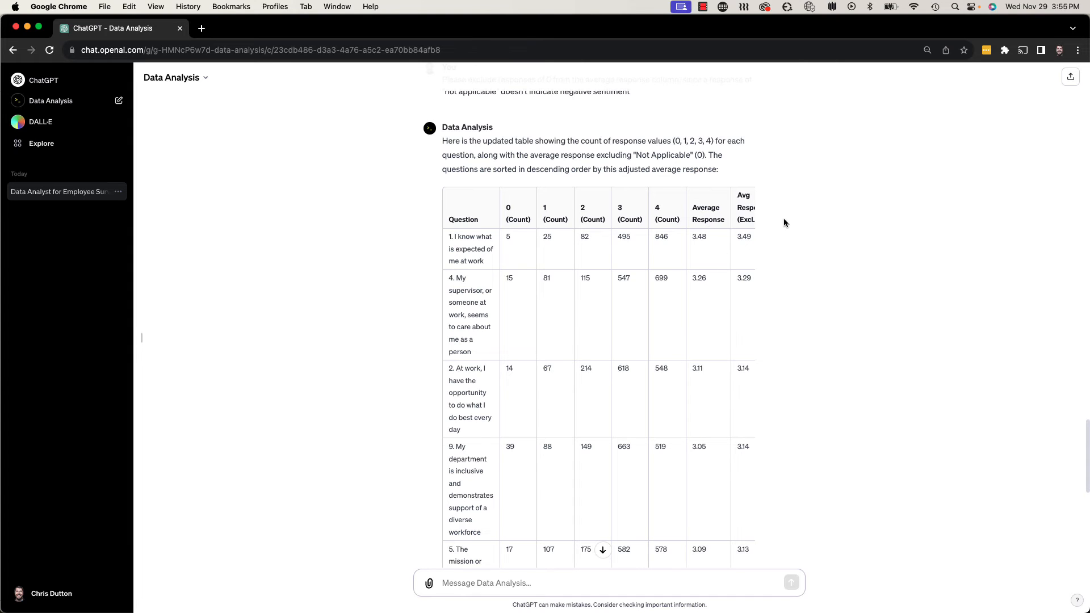
# Ask to remove the column counting responses of 0 and keep only the new average response column that excludes zeros.
pyautogui.scroll(-10, 660, 375)
pyautogui.write('Please remove the column containing counts for responses of 0, and only keep the new average c')
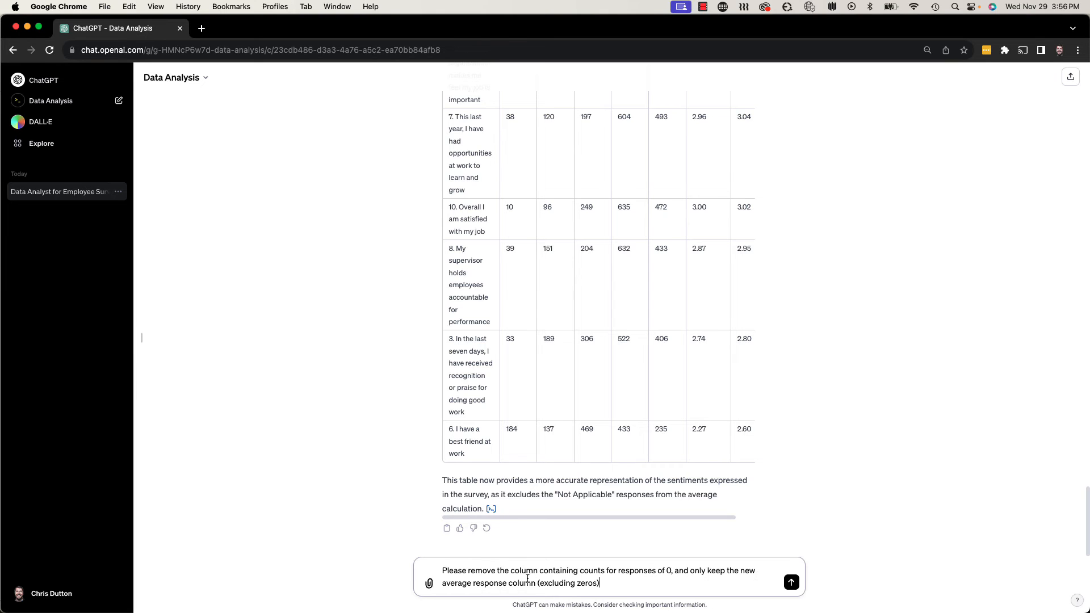
pyautogui.click(791, 582)
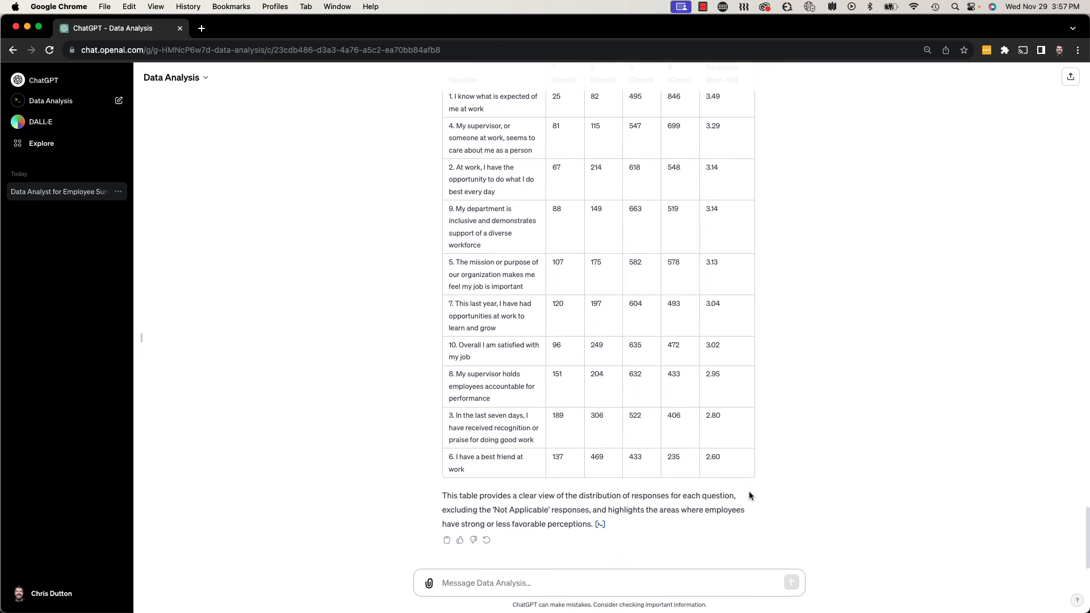
# Send "Can you please visualize this data?" and review the chart produced for the survey questions.
pyautogui.click(582, 581)
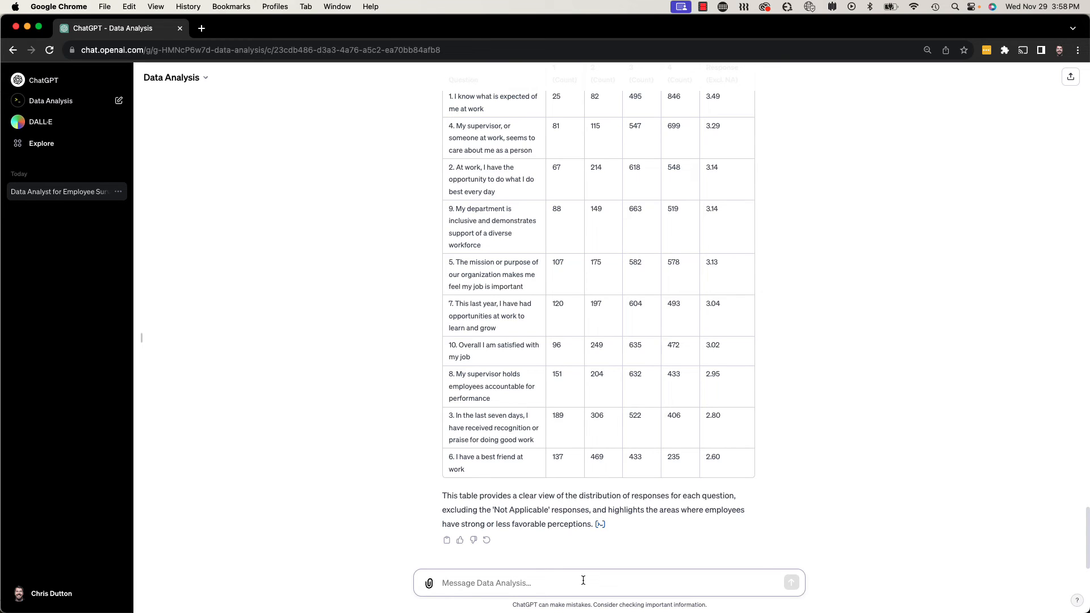
pyautogui.write('Can')
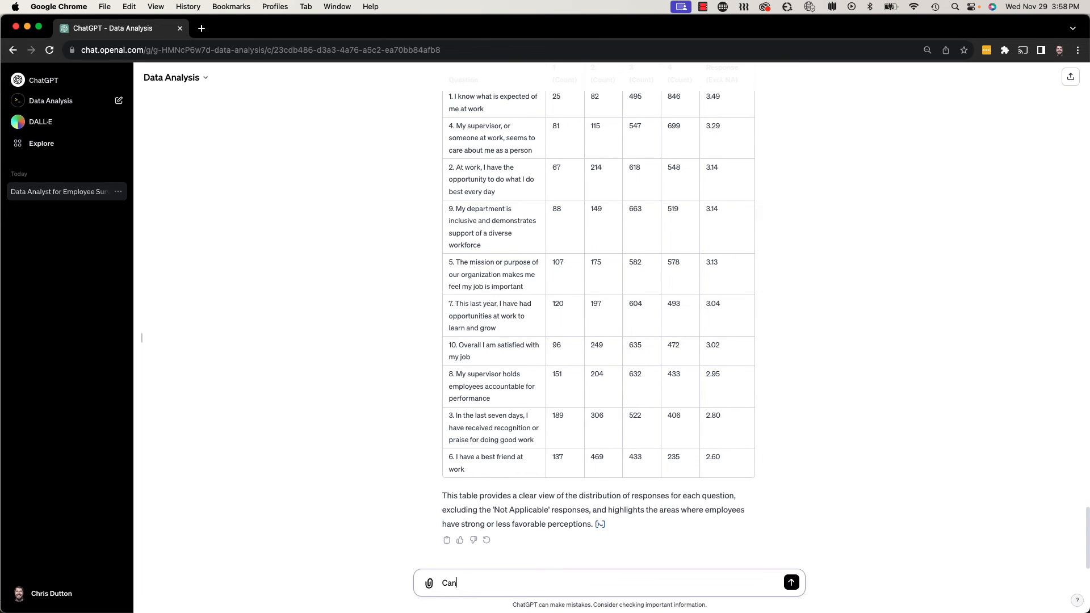
pyautogui.write(' you please visualize this data?')
pyautogui.press('Return')
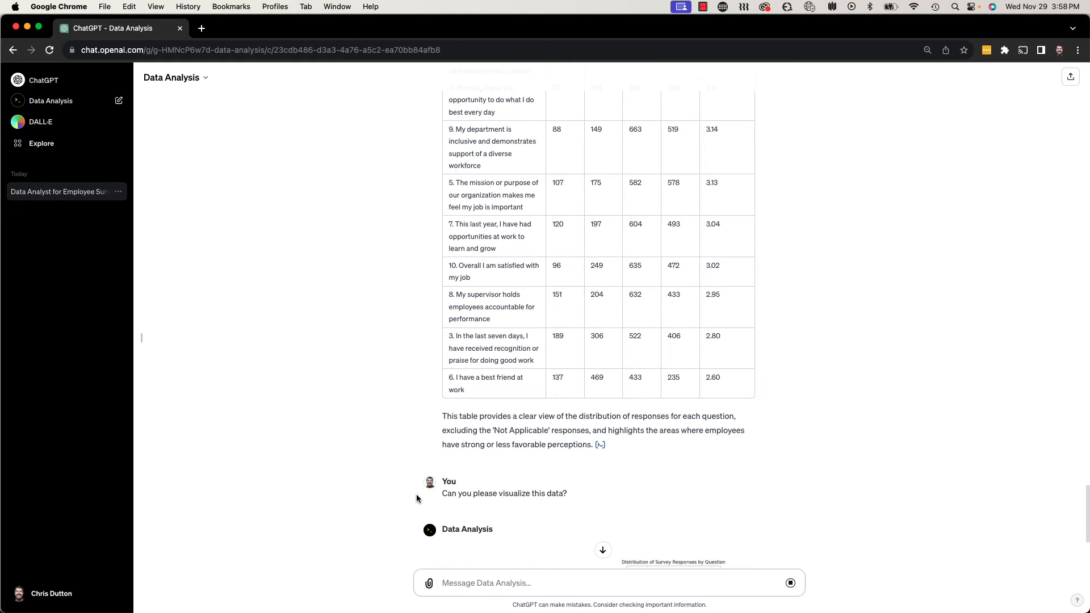
pyautogui.scroll(-2, 730, 471)
pyautogui.scroll(-3, 730, 470)
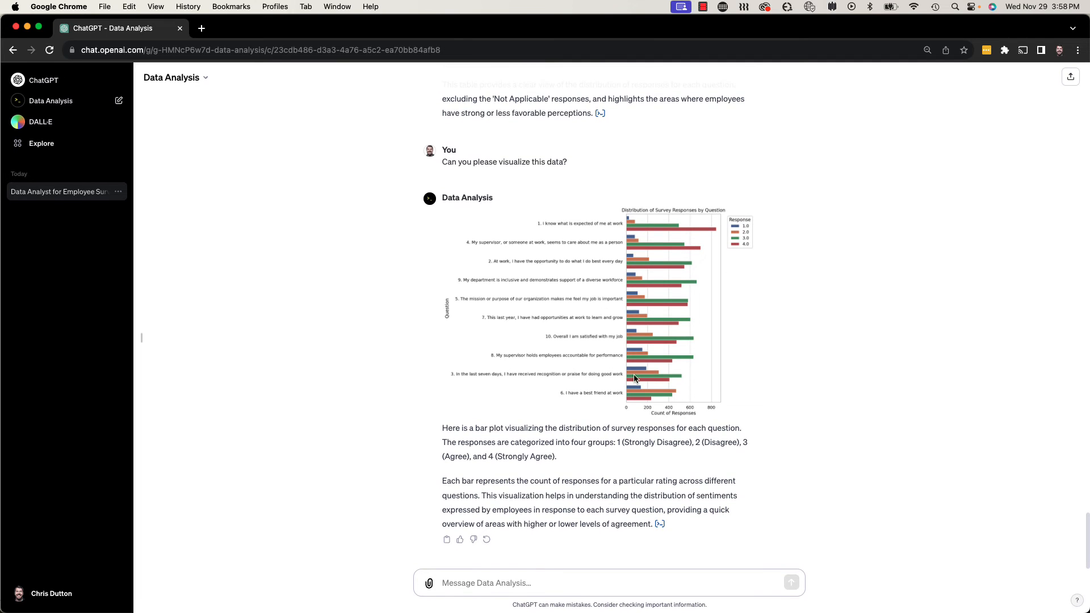
# Request a 100% stacked bar chart as a likert scale showing each question's response distribution in colorblind friendly colors.
pyautogui.click(557, 575)
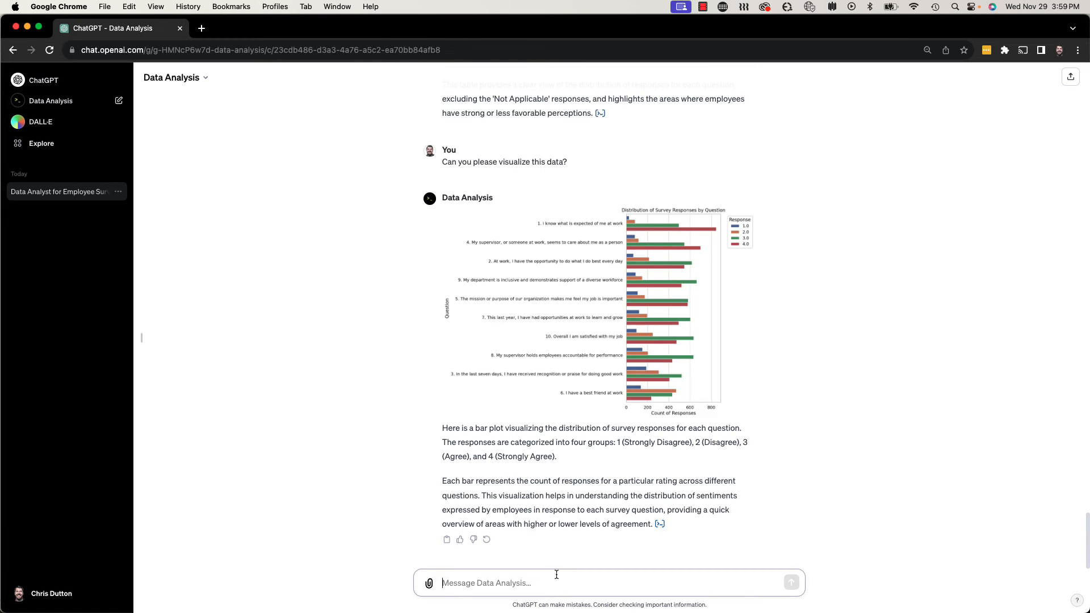
pyautogui.write('Please use a 100% stacked bar chart to create a likert scale, showing the distribution of responses for each question. Use colorblind friendly colors.')
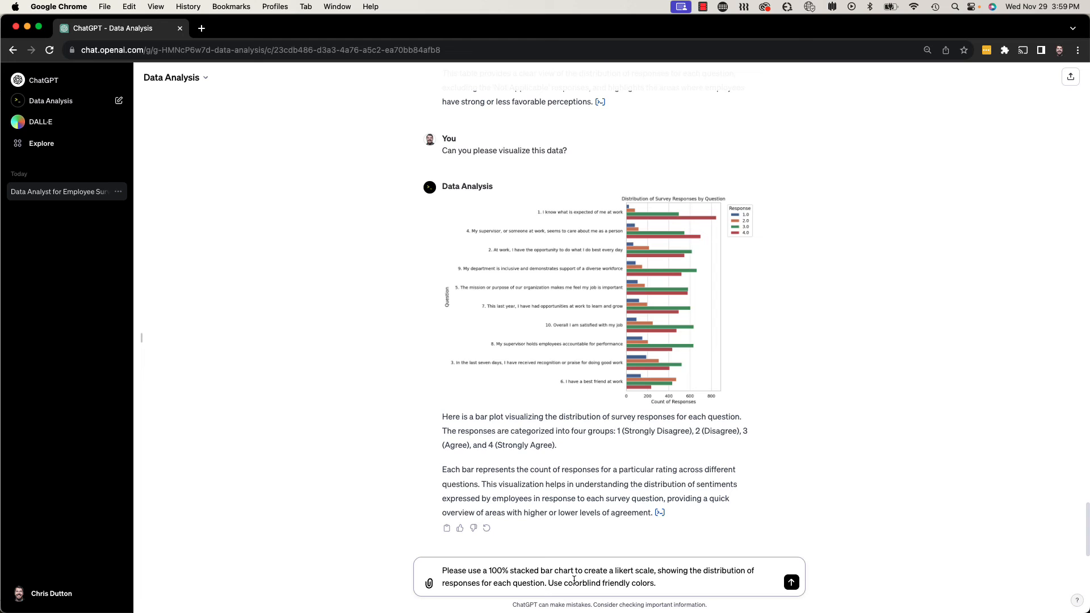
pyautogui.moveTo(550, 581); pyautogui.dragTo(668, 581)
pyautogui.click(673, 581)
pyautogui.click(789, 582)
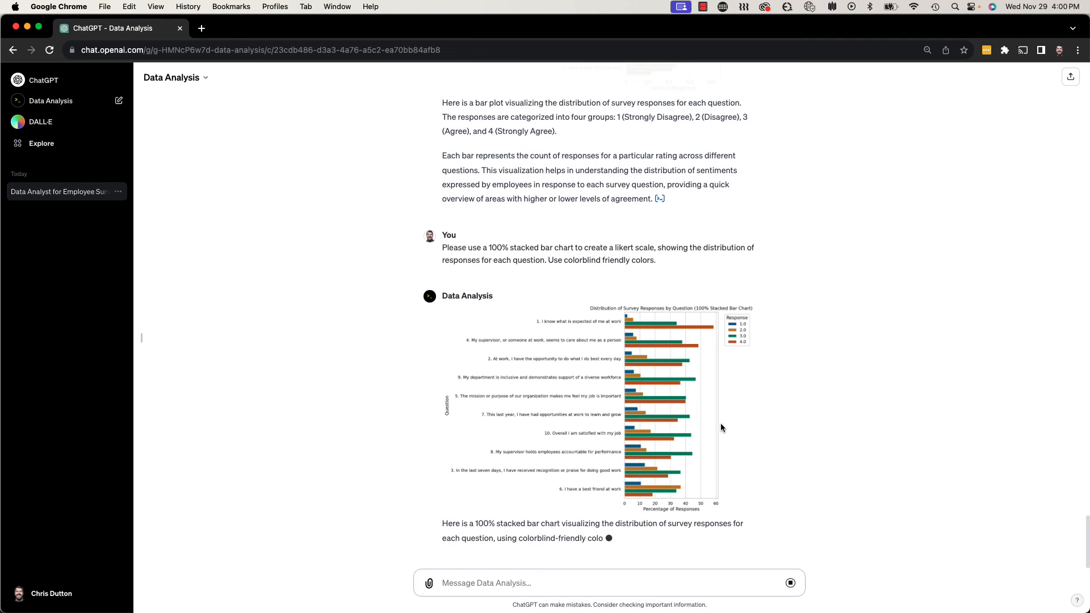
# Compare the new chart with the previous one and reply "That looks like a clustered bar chart, not a 100% stacked bar".
pyautogui.scroll(3, 714, 434)
pyautogui.scroll(5, 714, 434)
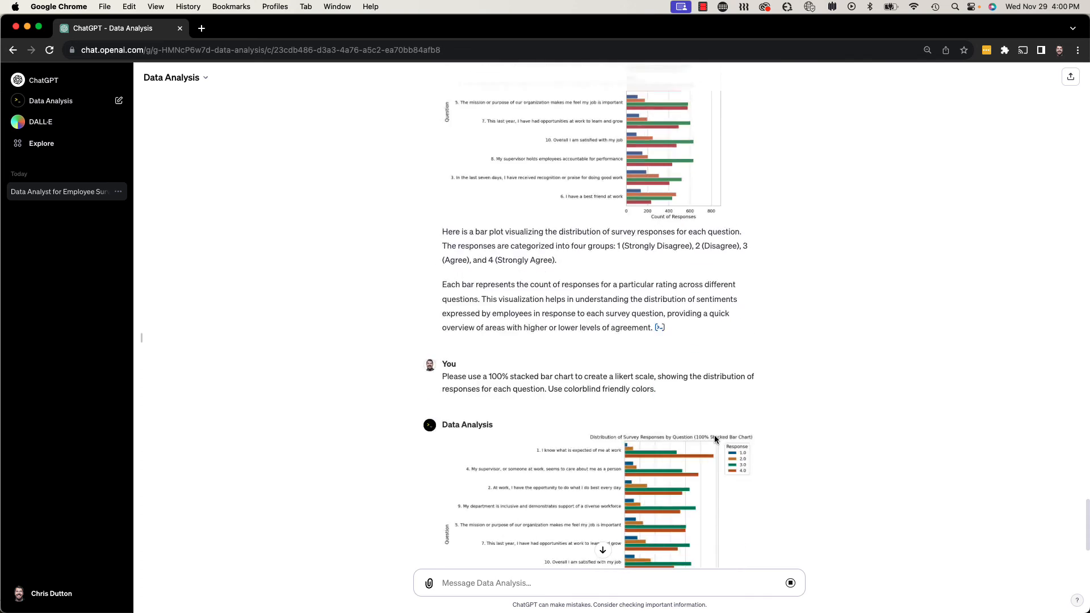
pyautogui.scroll(-6, 714, 436)
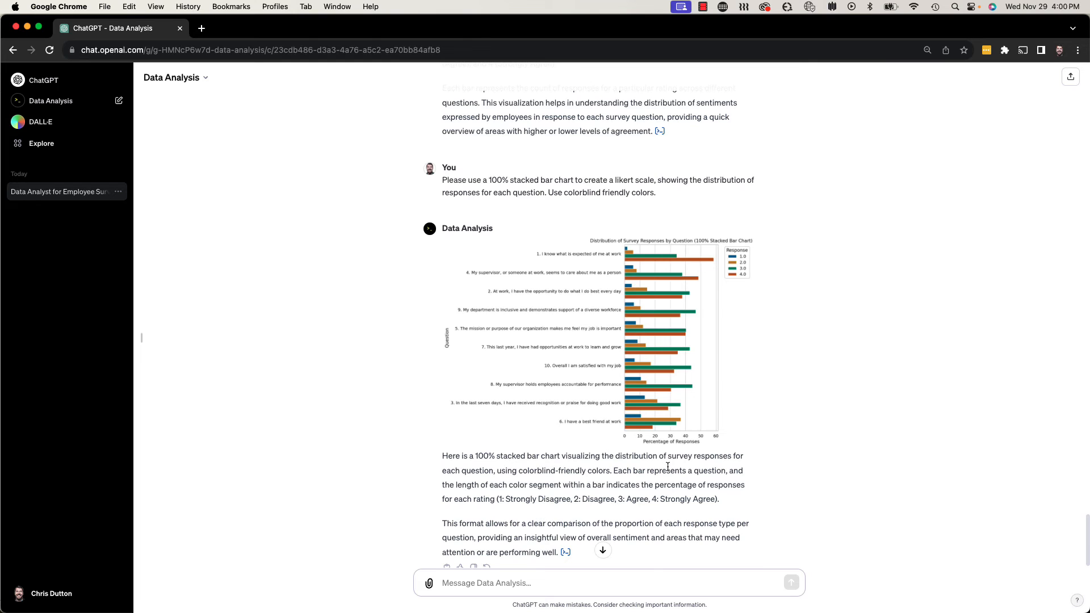
pyautogui.scroll(-1, 625, 463)
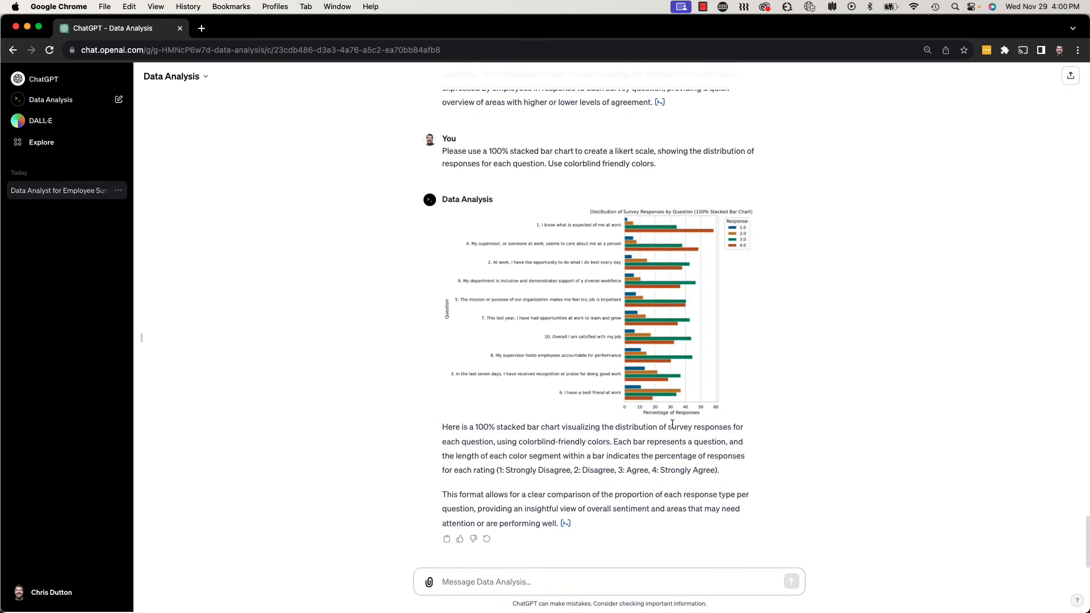
pyautogui.click(532, 583)
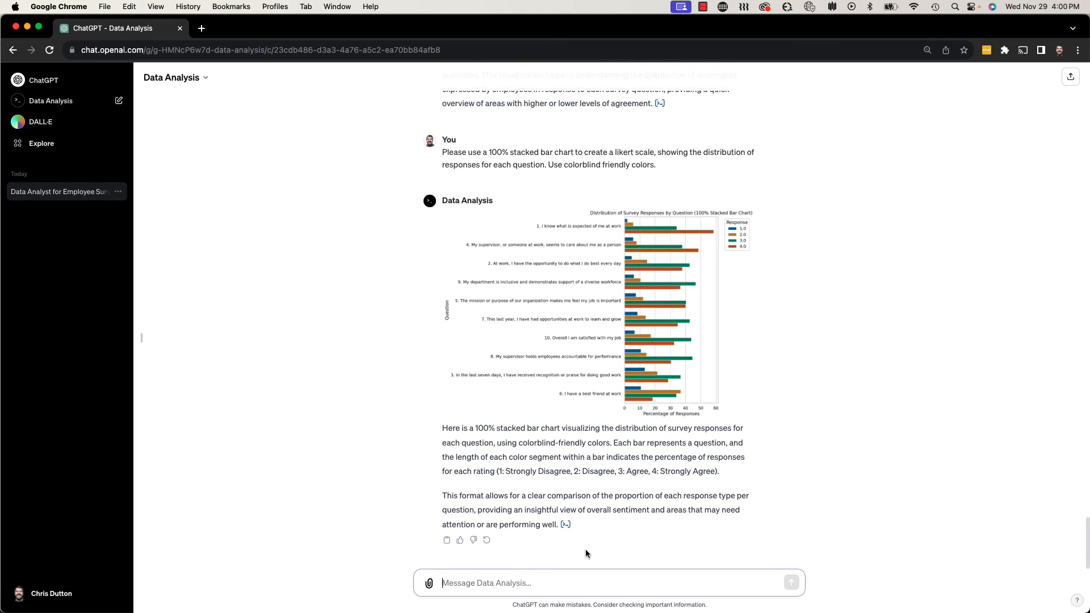
pyautogui.write('That lo')
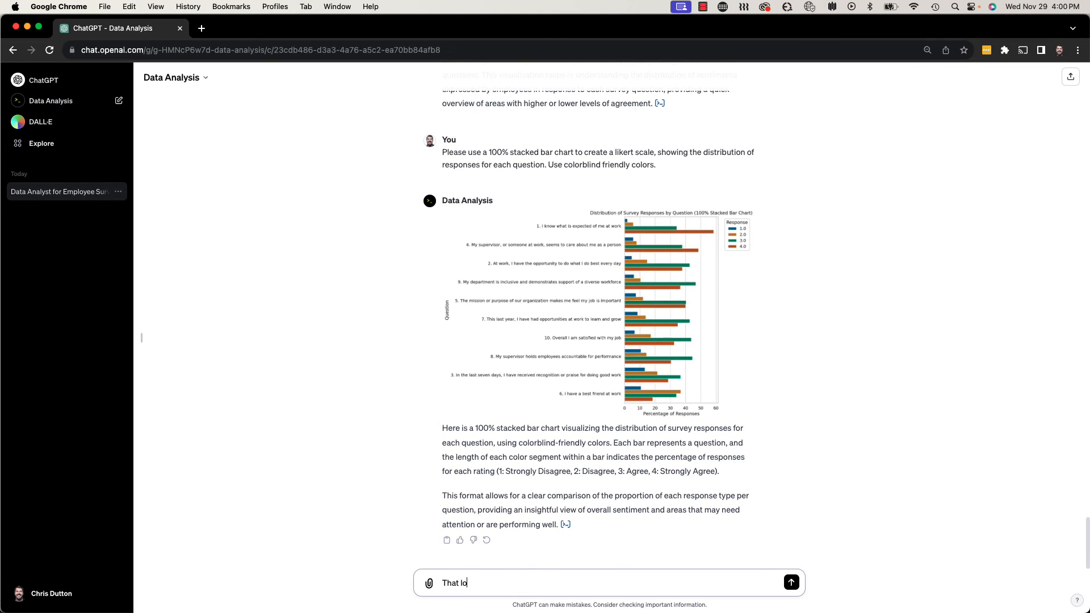
pyautogui.write('oks like a clustered bar chart, not a 100')
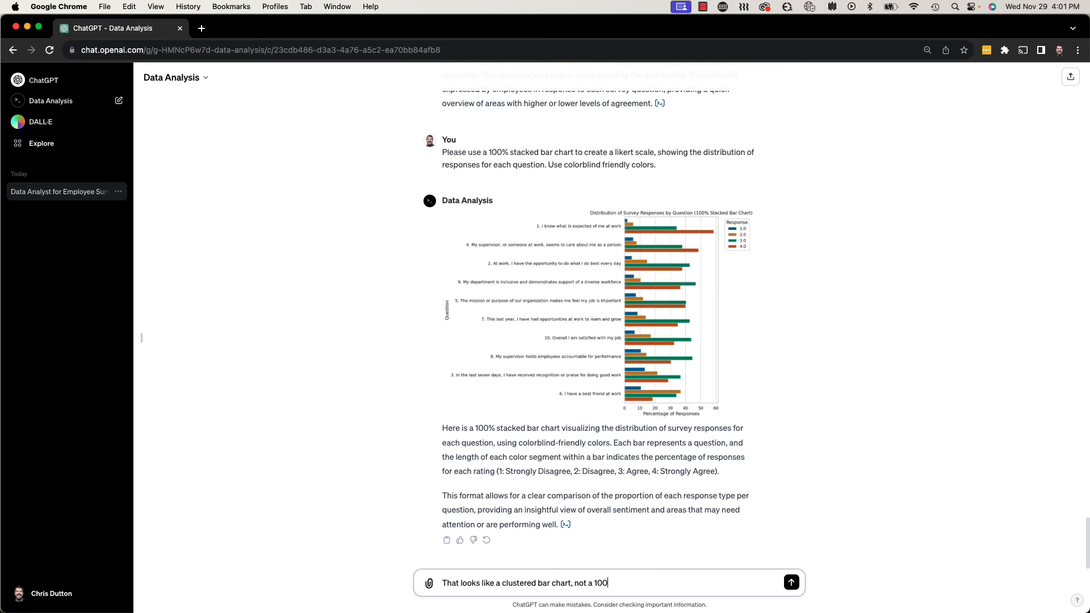
pyautogui.write('% stacked bar')
pyautogui.press('Return')
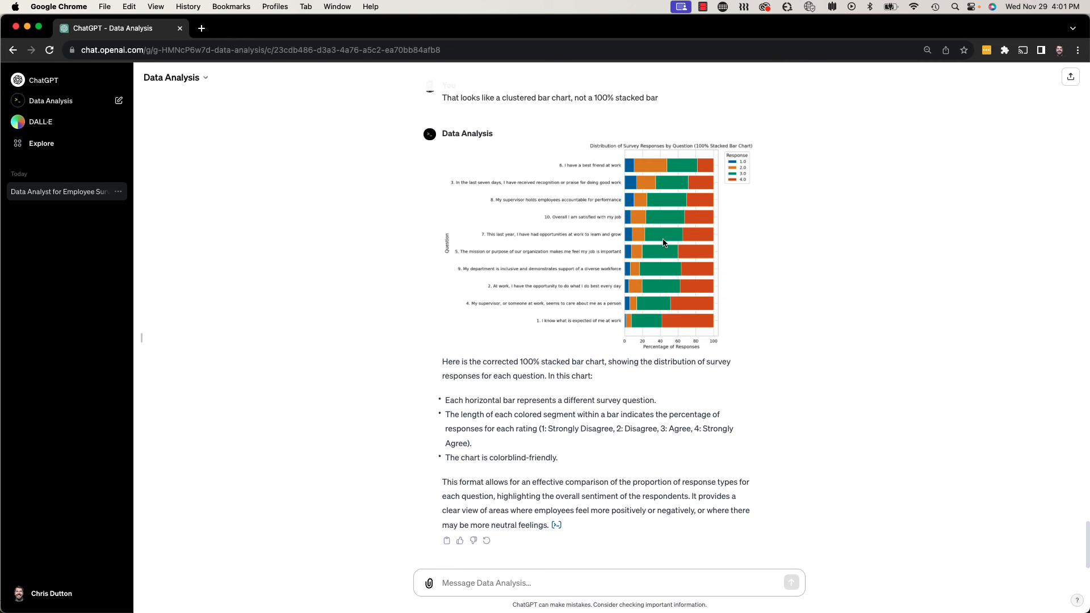
# Ask to reverse the Y-axis and show negative responses (1,2) as shades of orange and positive responses (3,4) as shades of blue.
pyautogui.scroll(-1, 675, 407)
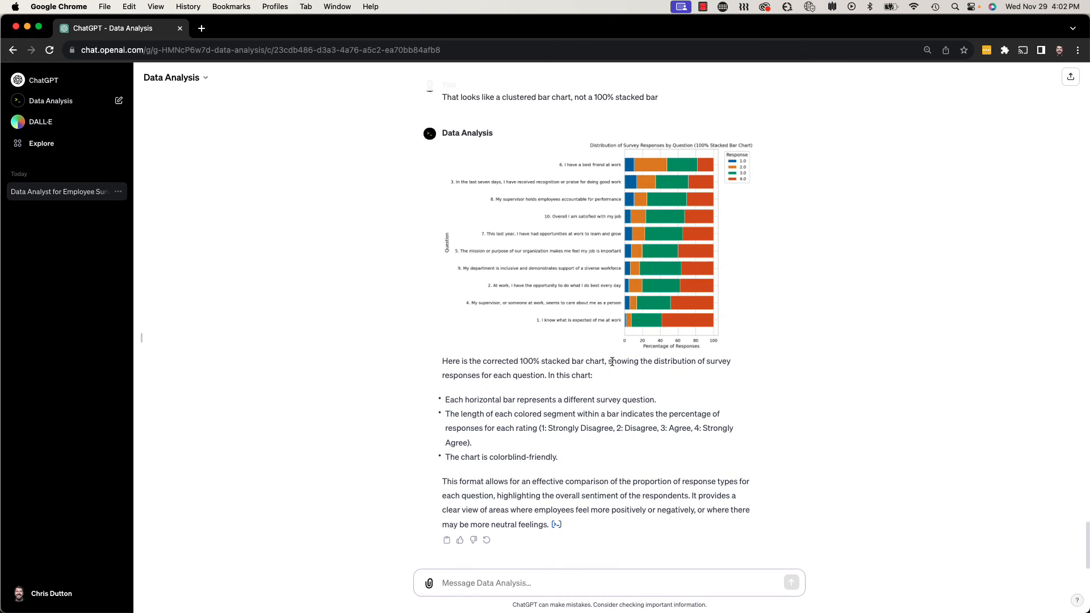
pyautogui.click(476, 582)
pyautogui.write('Please reverse the Y-axis, and update the colors to show negative responses (1,2) as shades of orange and positive responses (3,4) as shades of blue')
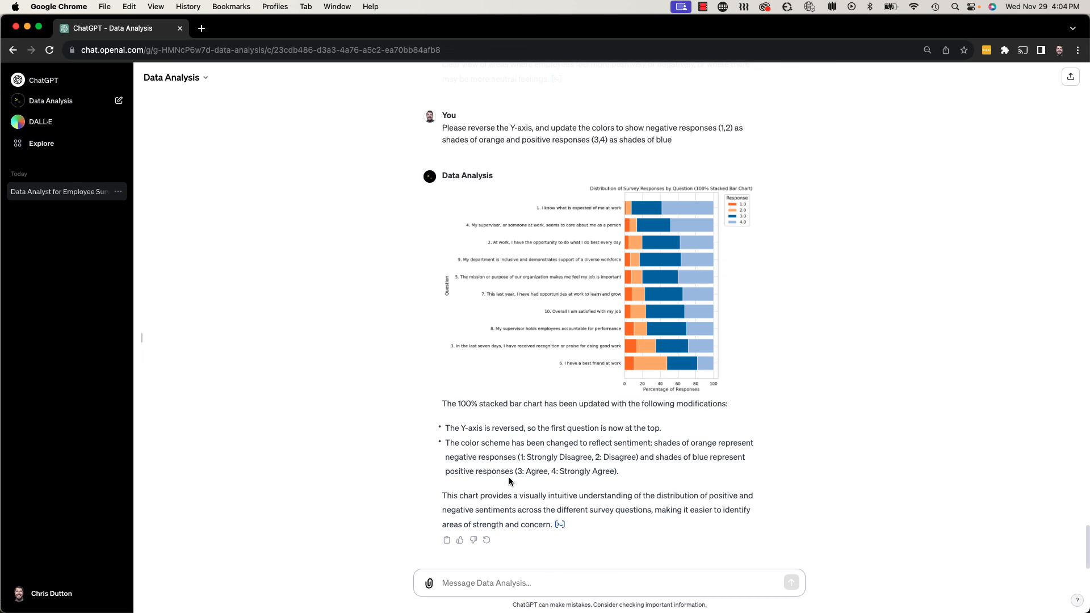
# Ask for key insights and recommendations for the HR director based on this analysis.
pyautogui.click(480, 582)
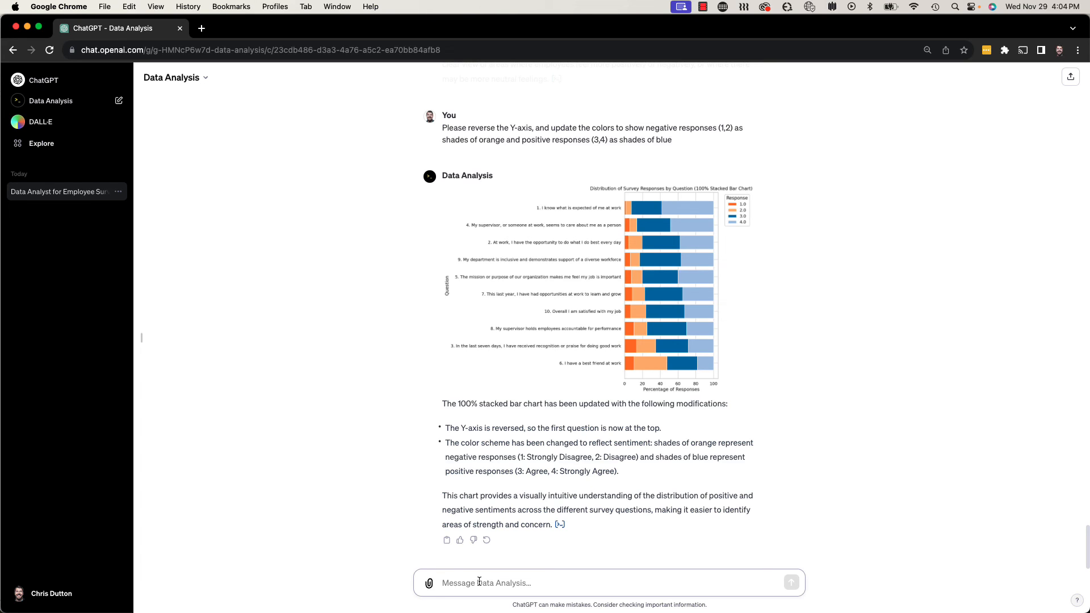
pyautogui.write('Based on this analysis, please come up with some key insights and recommendations for the HR director')
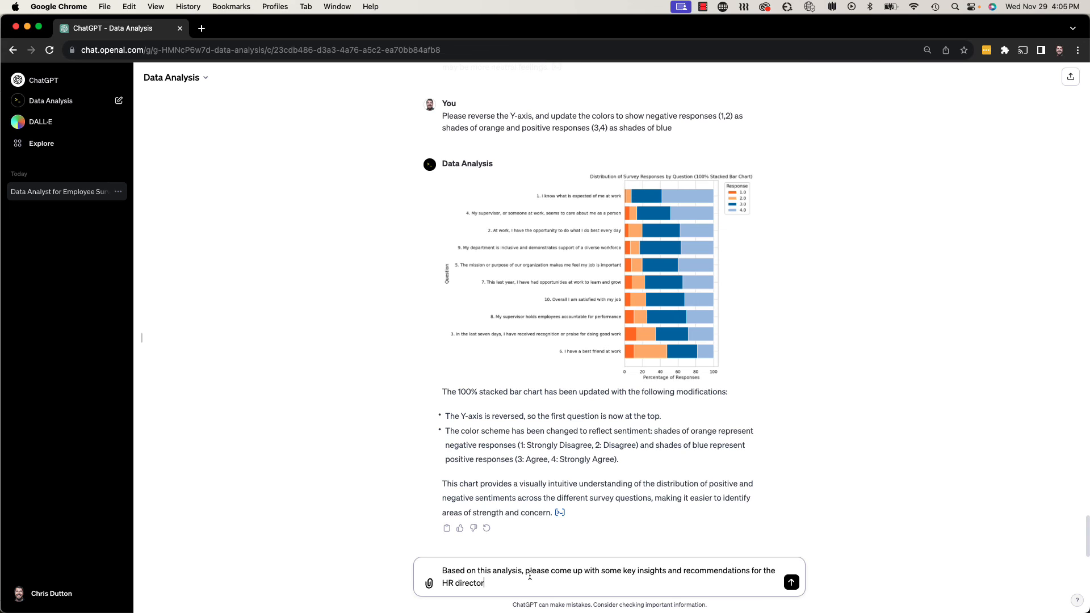
pyautogui.click(791, 583)
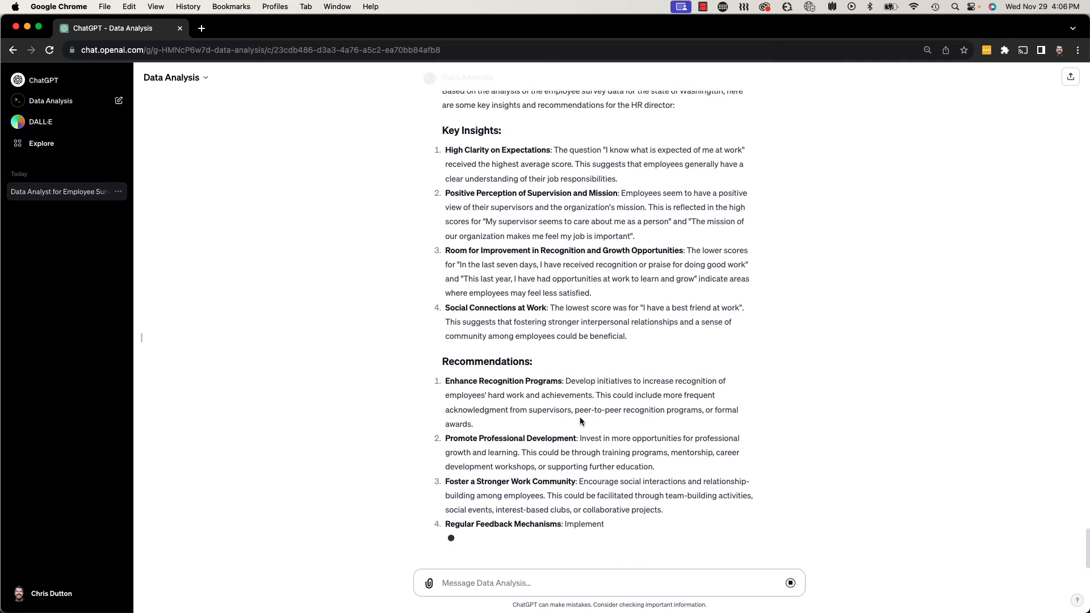
# Read through the key insights and recommendations written for the HR director.
pyautogui.moveTo(497, 394); pyautogui.dragTo(567, 394)
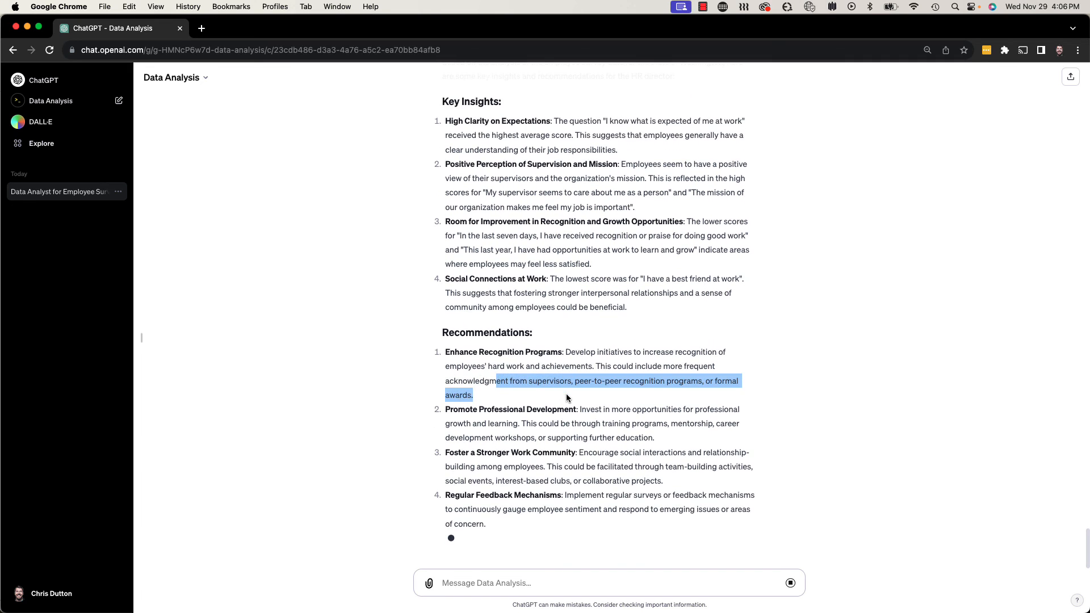
pyautogui.click(657, 372)
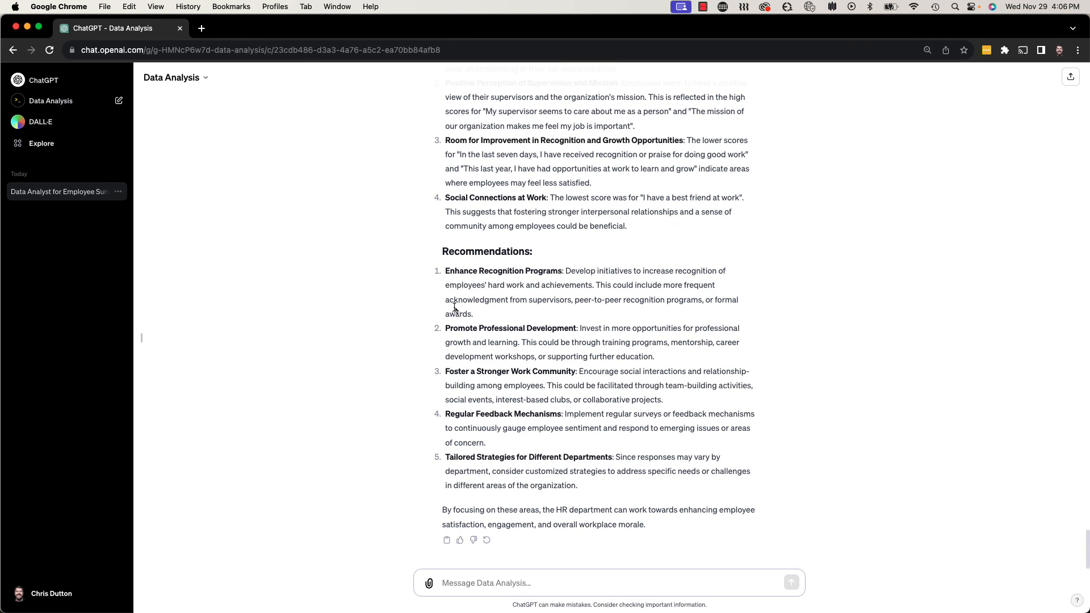
pyautogui.scroll(5, 637, 377)
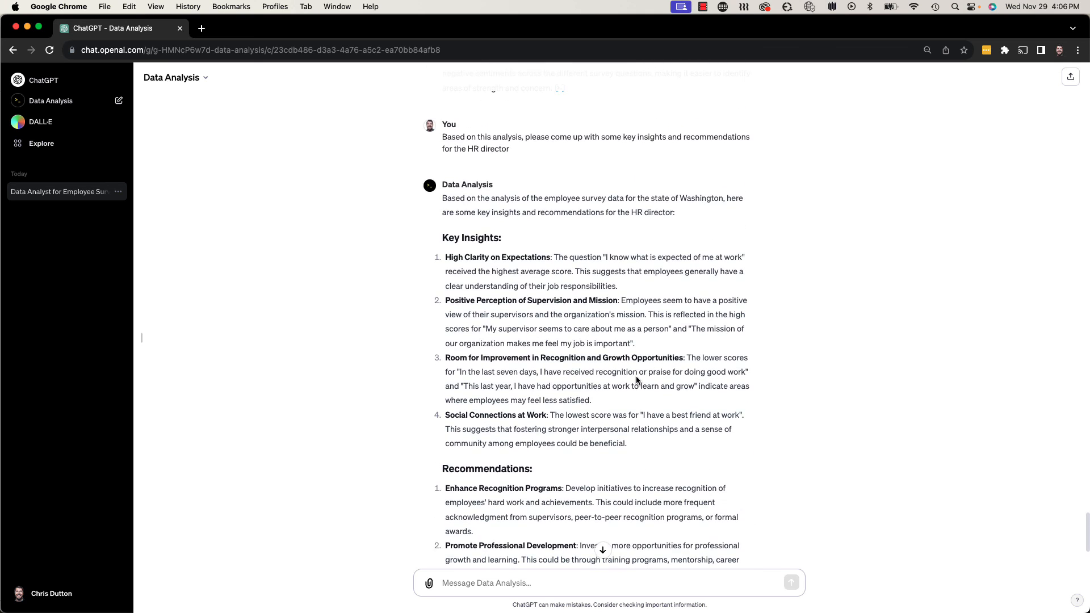
pyautogui.scroll(-5, 636, 379)
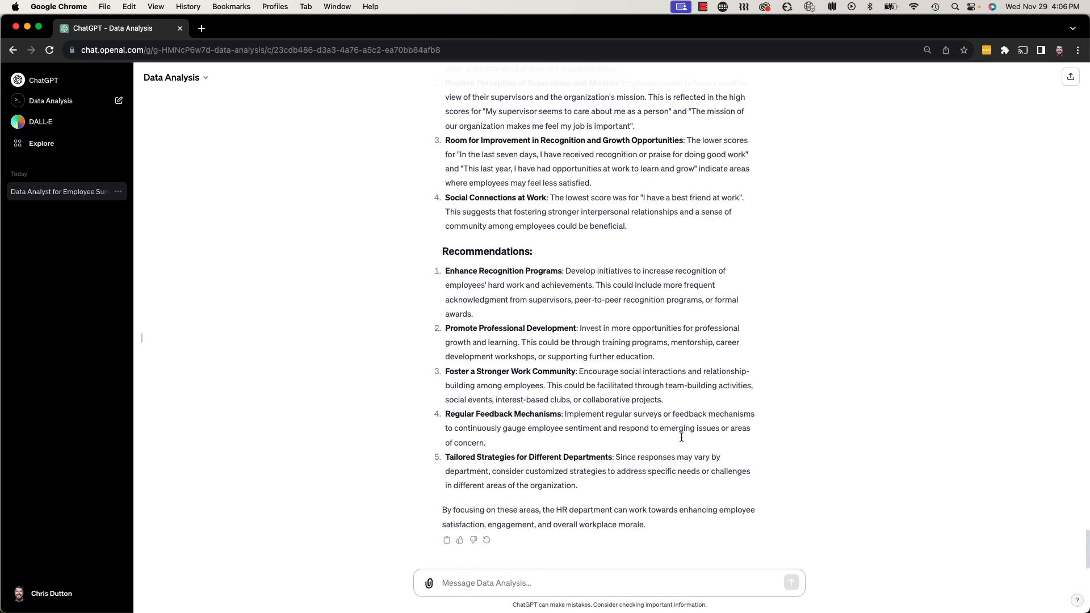
pyautogui.scroll(3, 678, 434)
pyautogui.scroll(5, 679, 435)
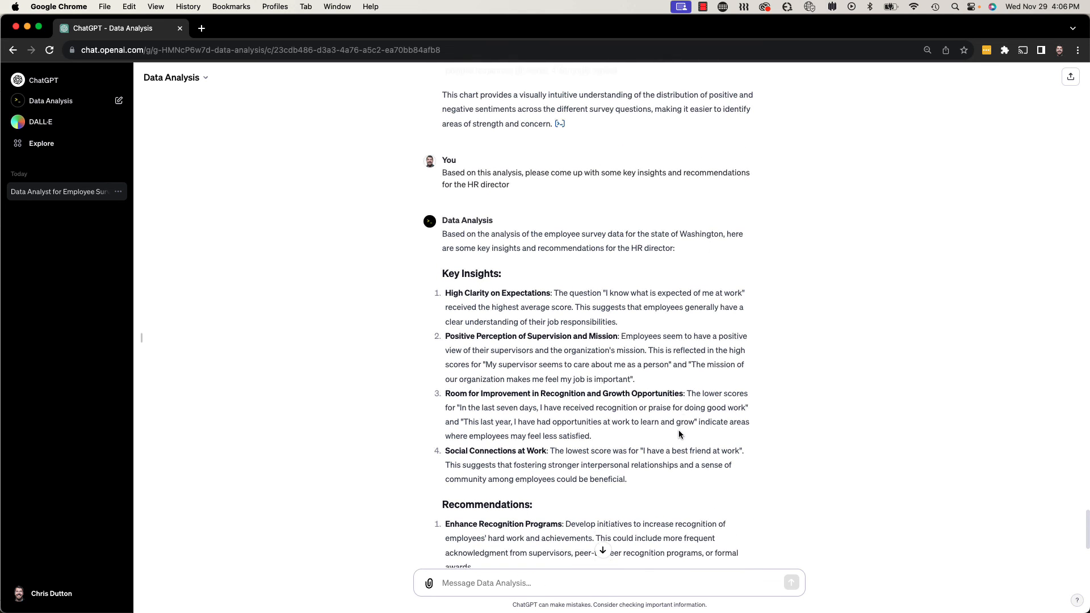
pyautogui.scroll(-3, 667, 407)
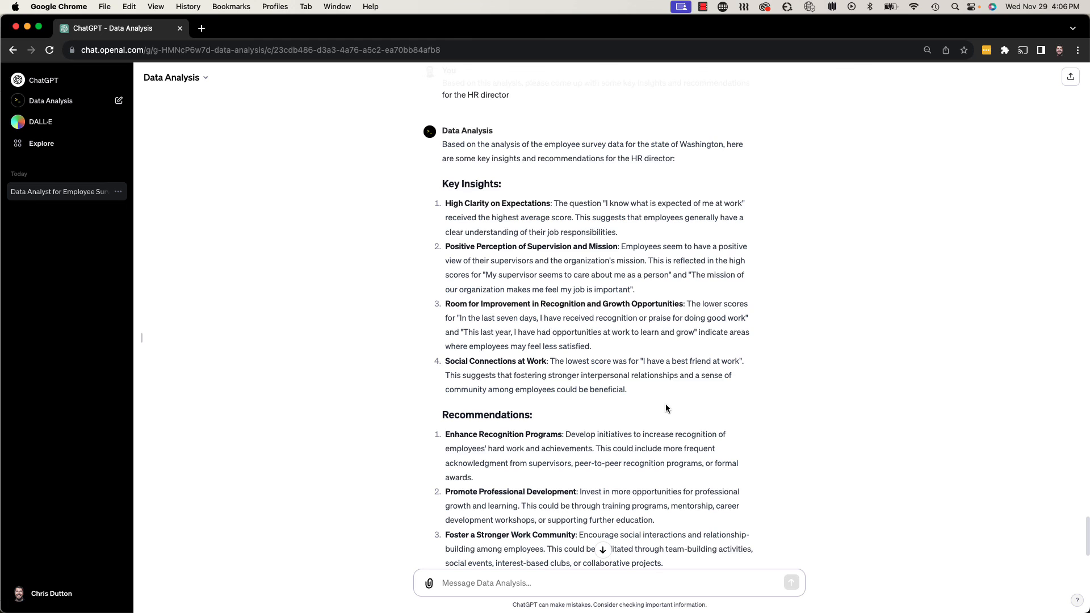
pyautogui.scroll(-5, 667, 407)
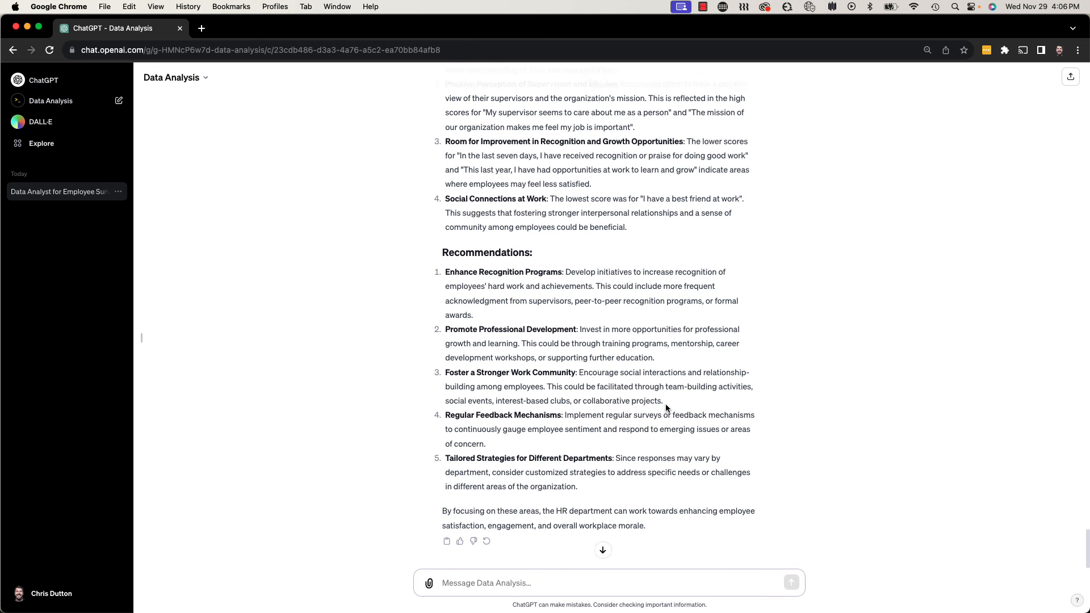